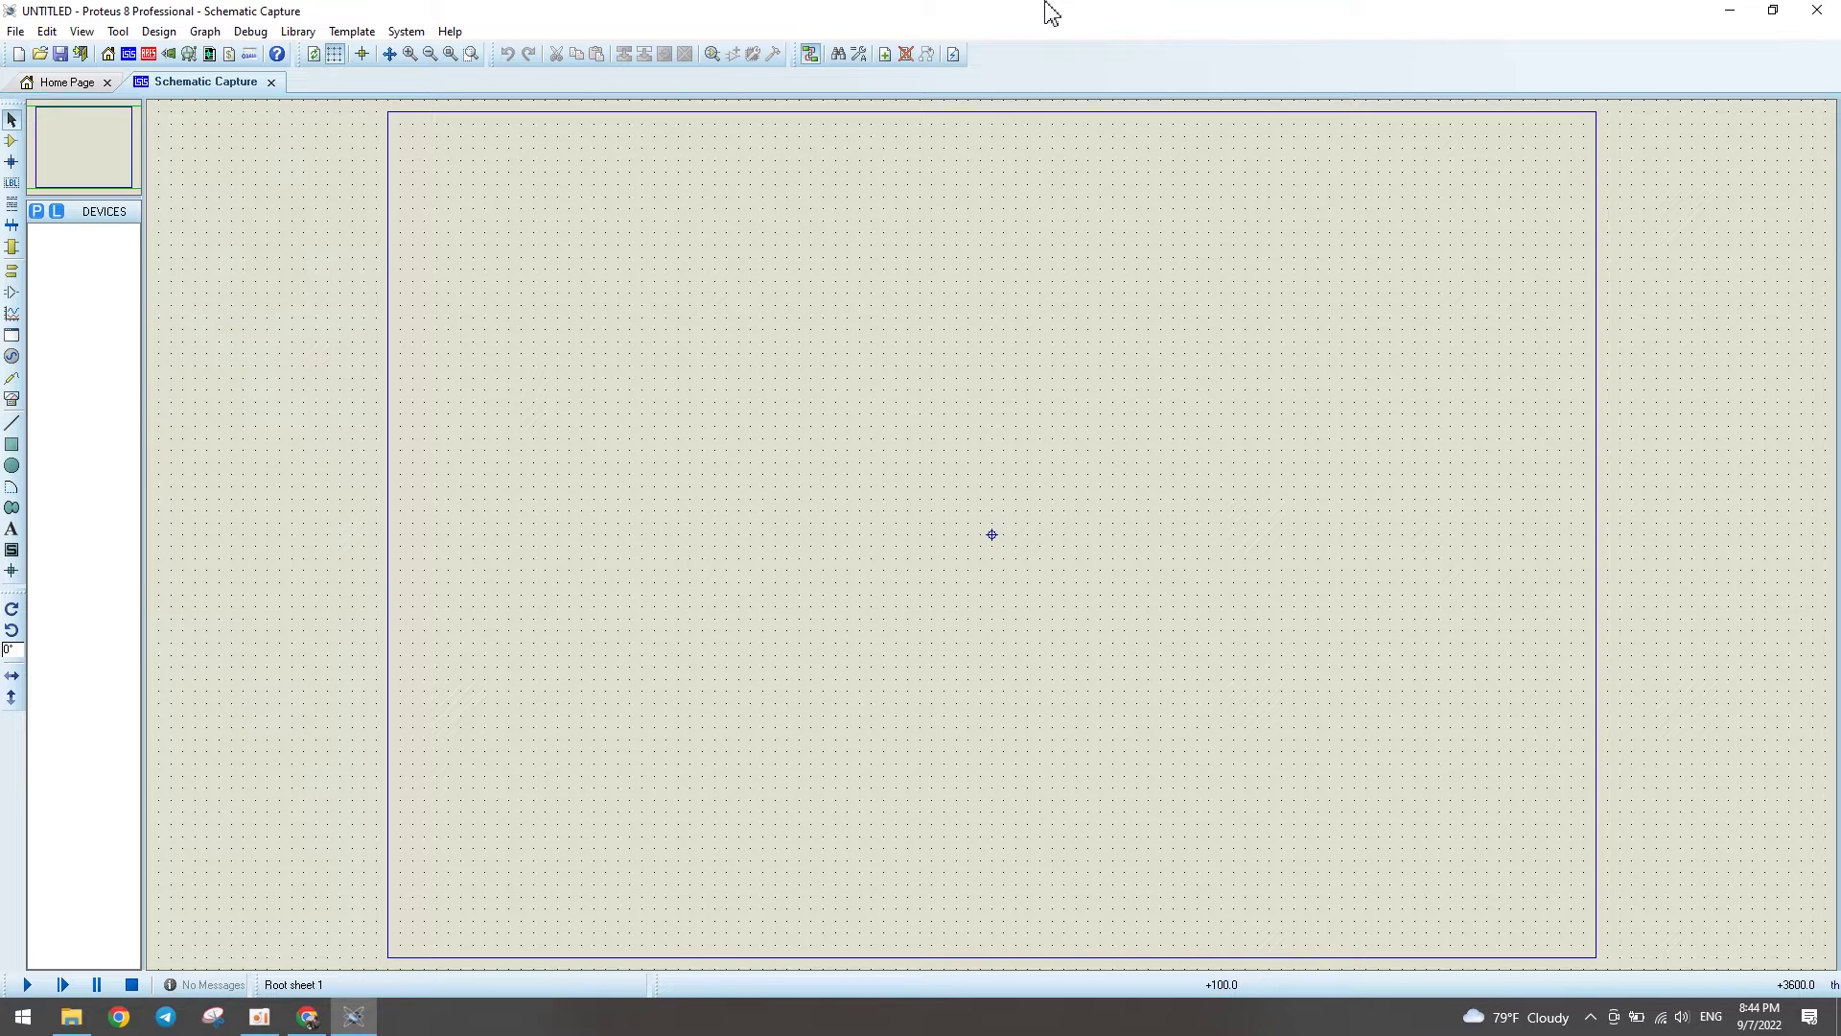
# Step: Switch to the browser to view the potentiometer image showing its Vcc, Output and GND pins, and return to Proteus
pyautogui.click(307, 1016)
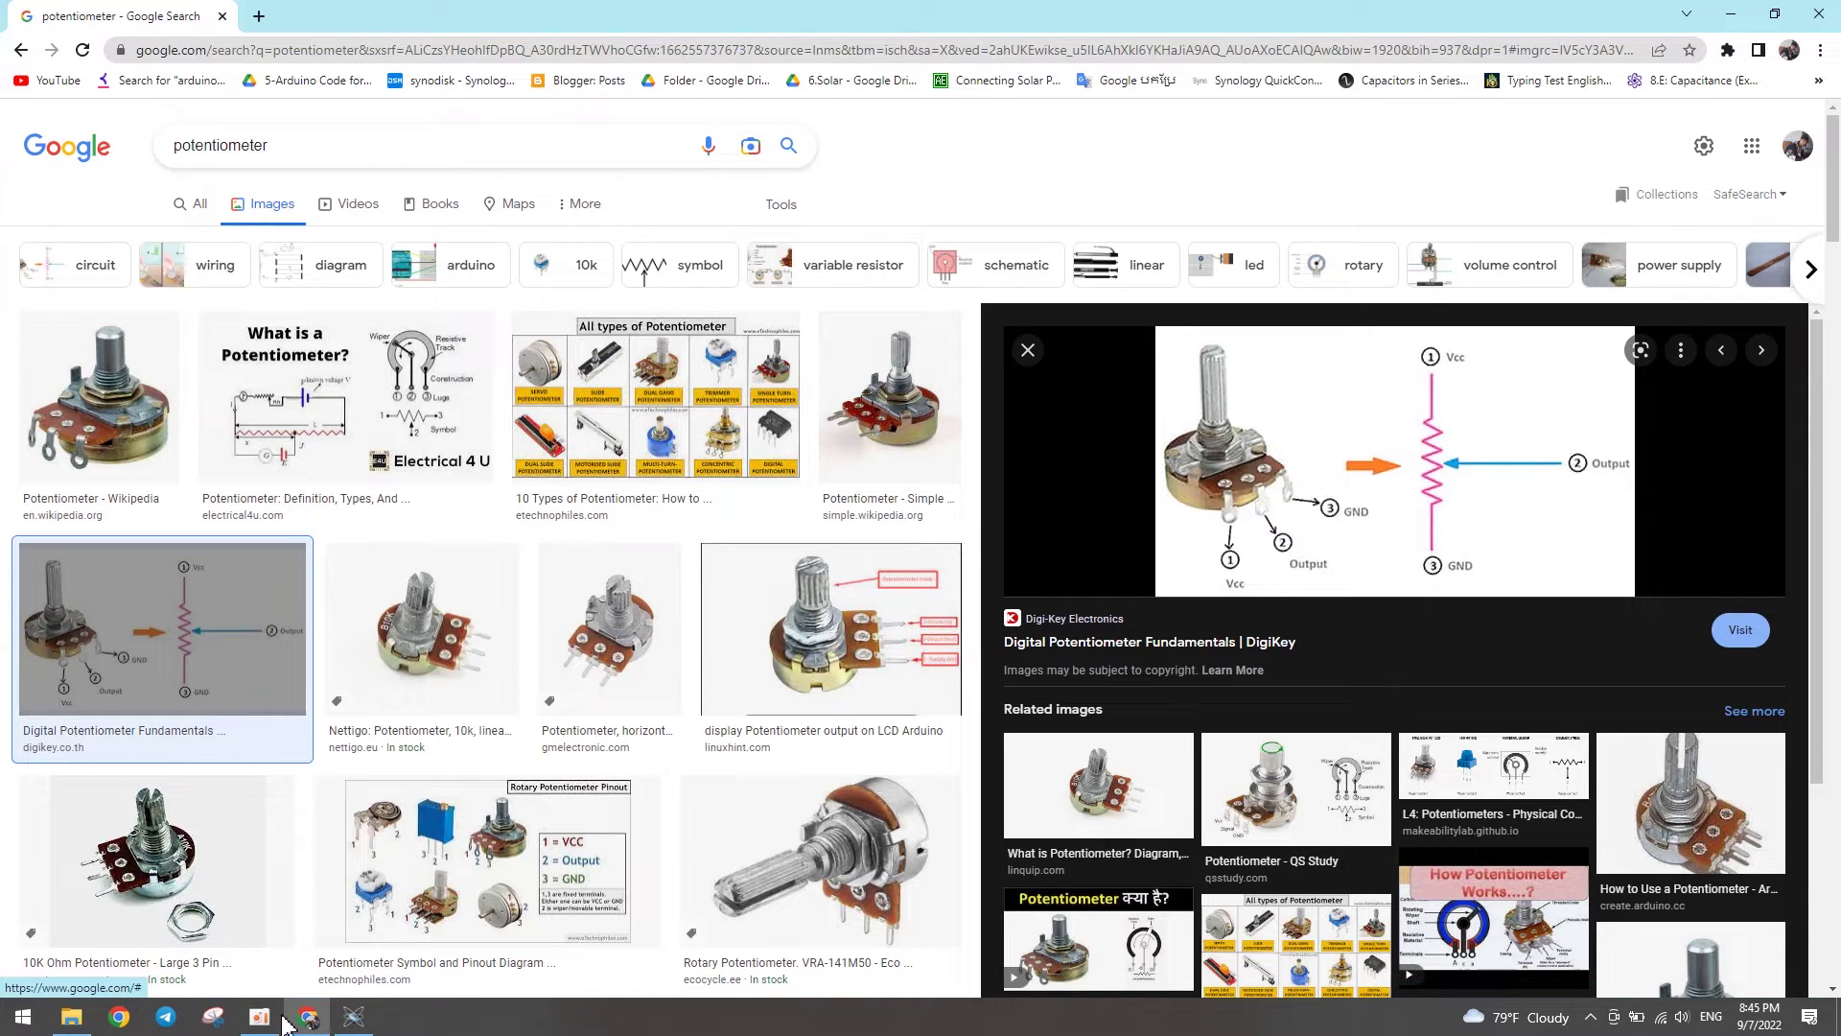
pyautogui.click(353, 1026)
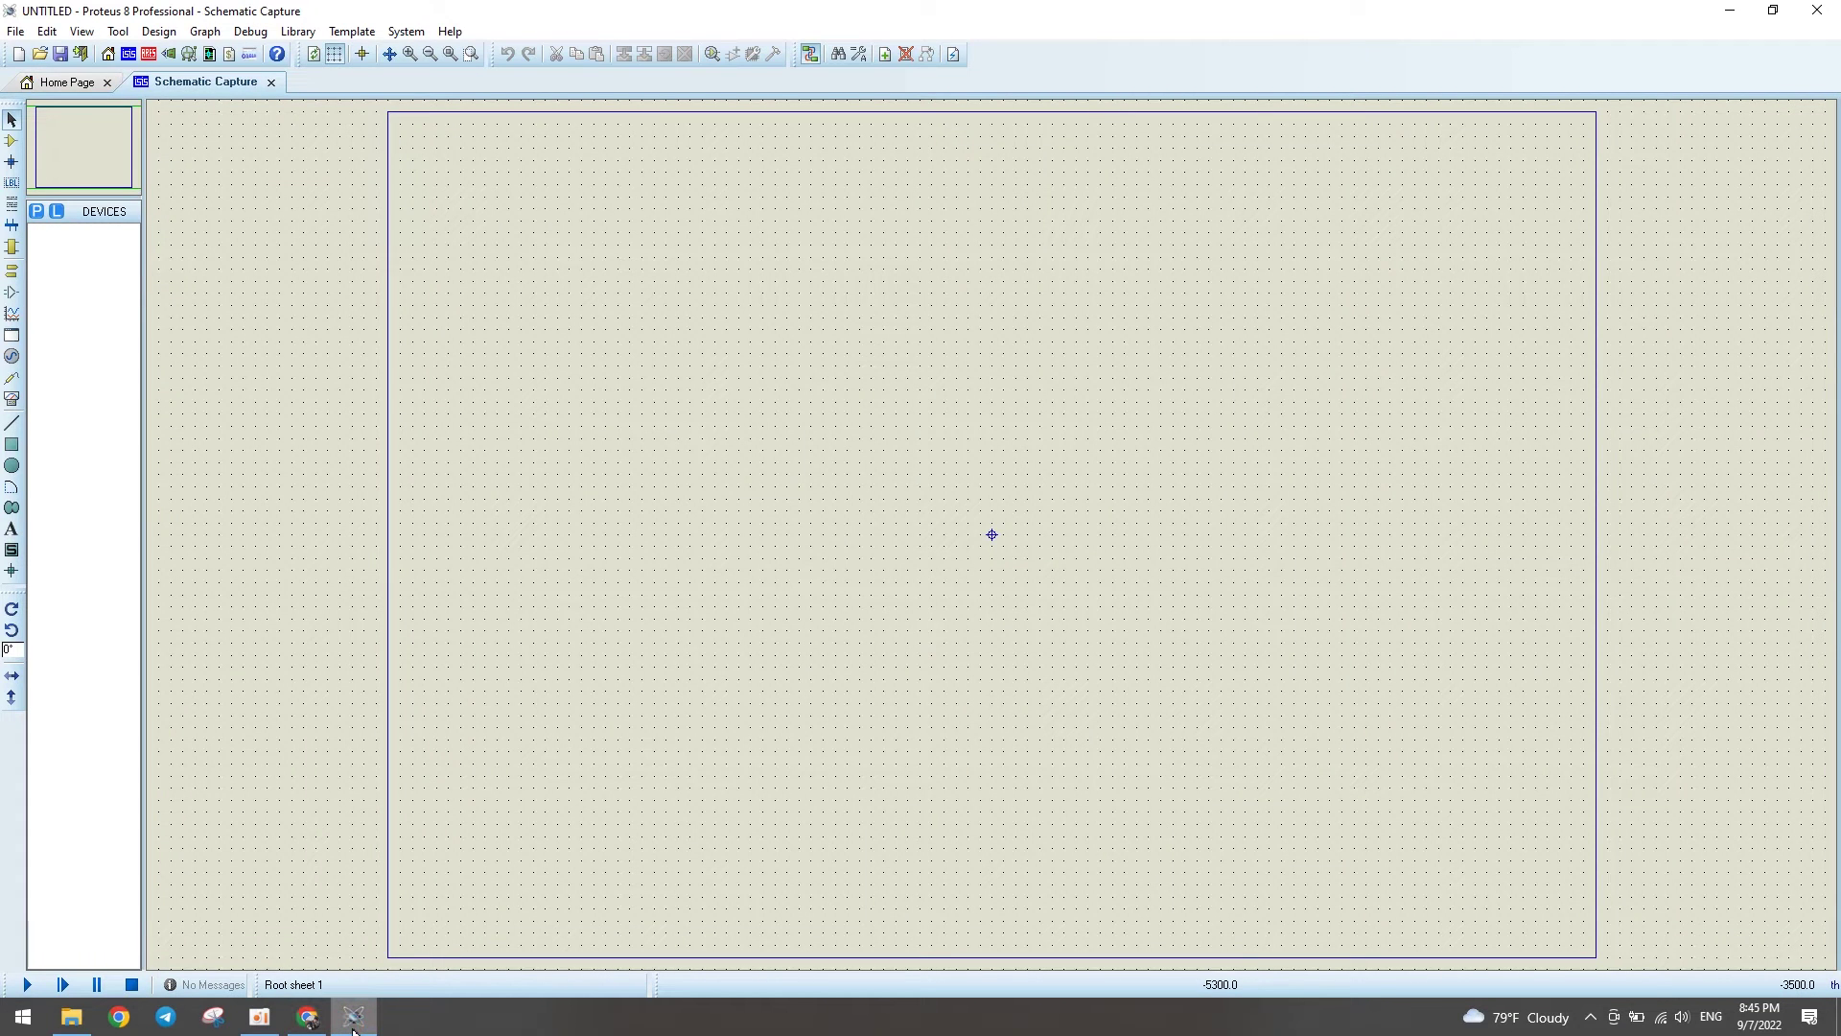
# Step: Search the device library for "pot-hg" and add the POT-HG interactive potentiometer to the project's device list
pyautogui.click(11, 143)
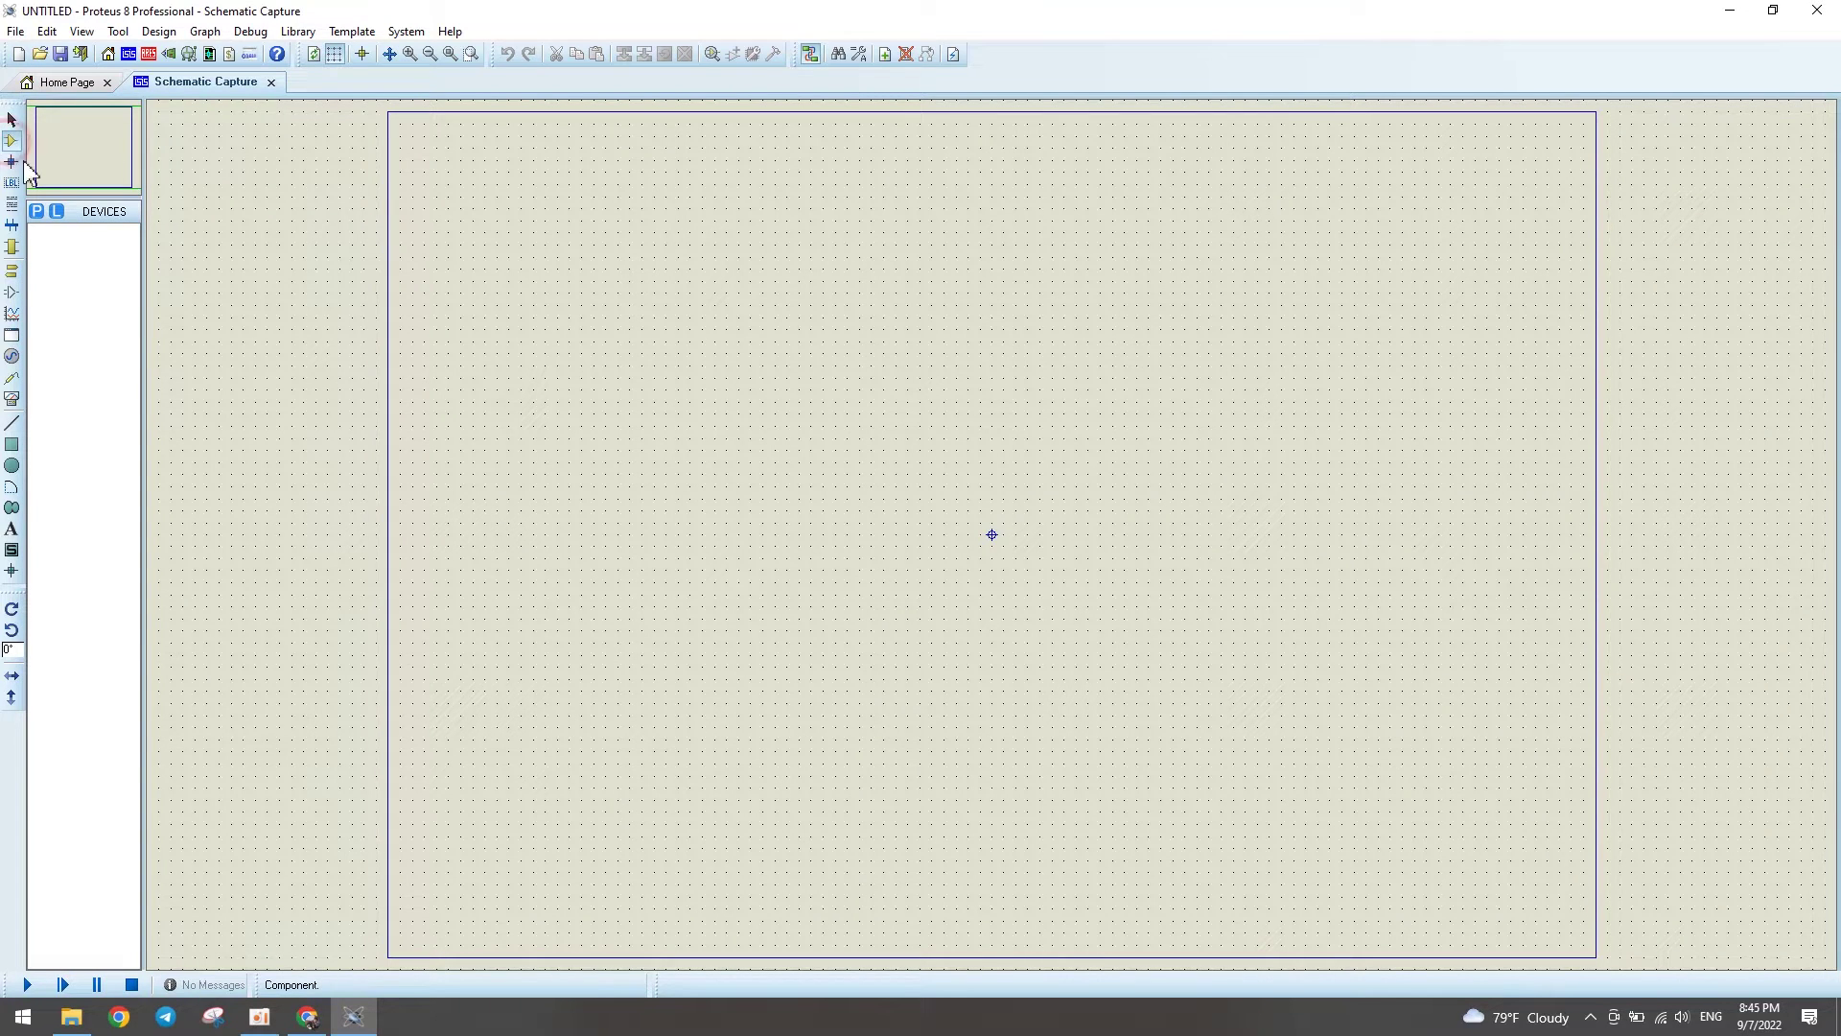
pyautogui.click(36, 212)
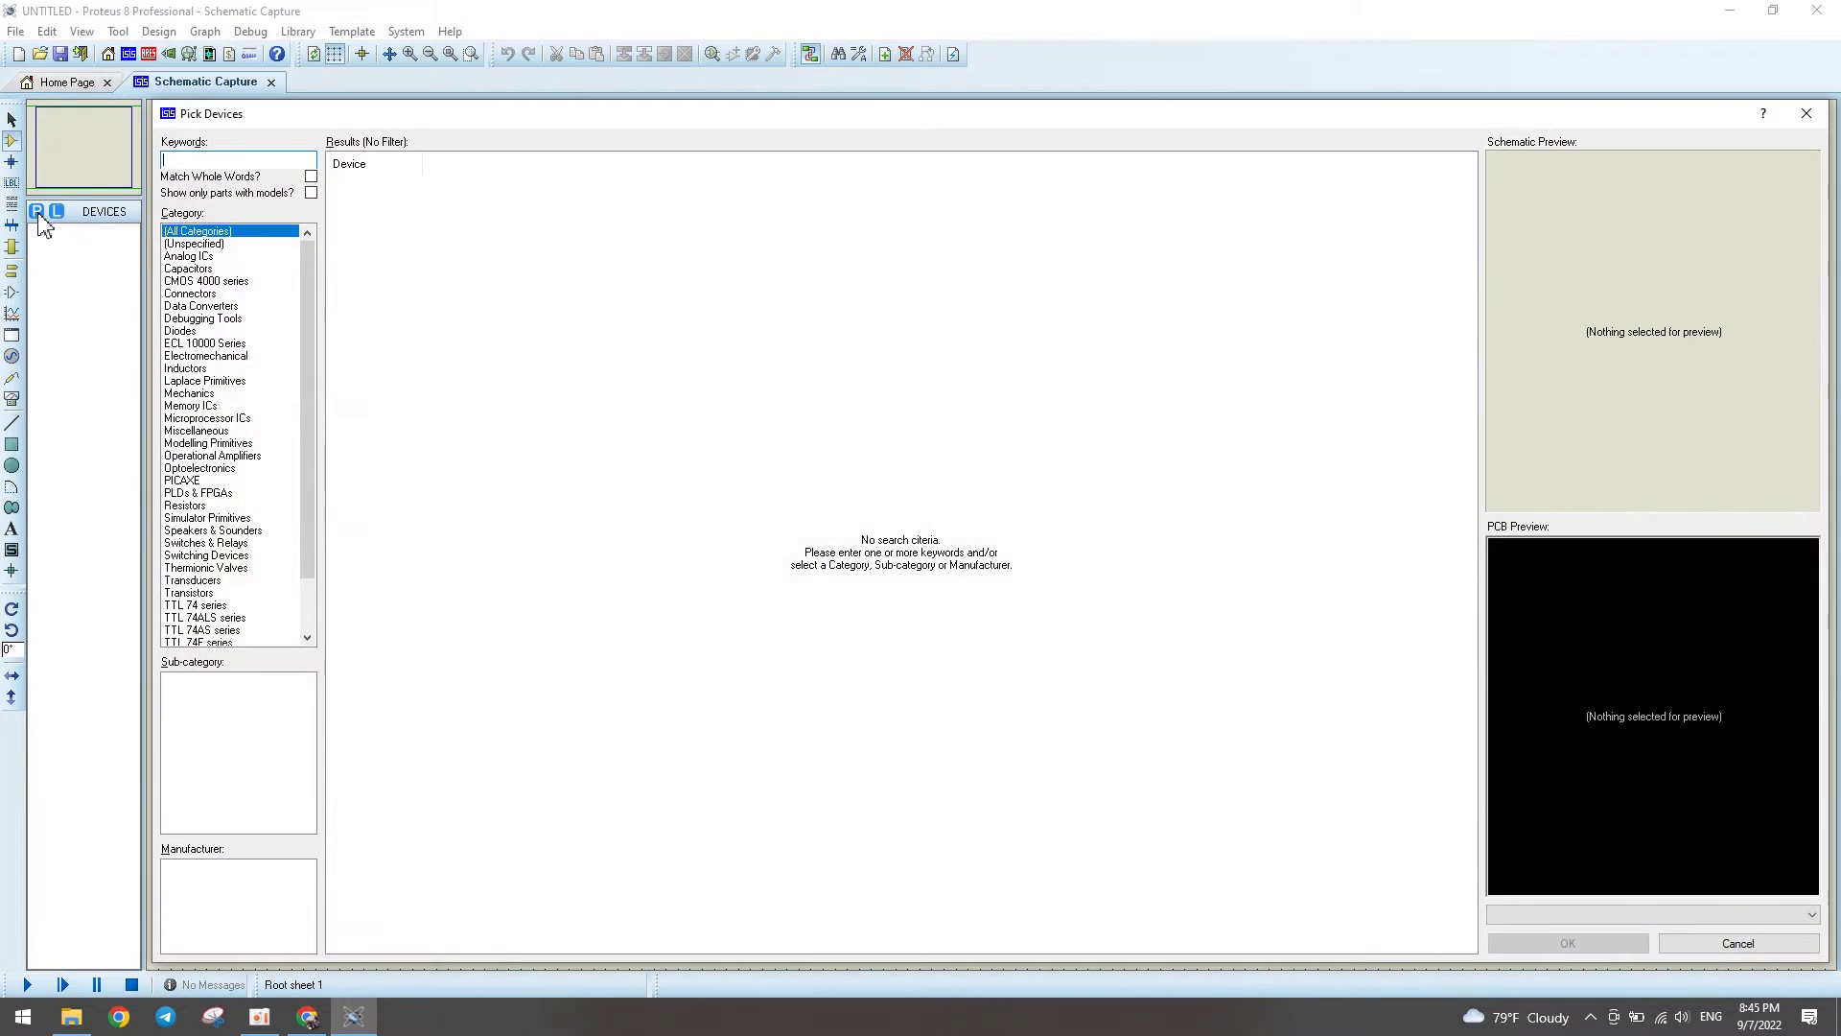
pyautogui.moveTo(588, 124); pyautogui.dragTo(628, 116)
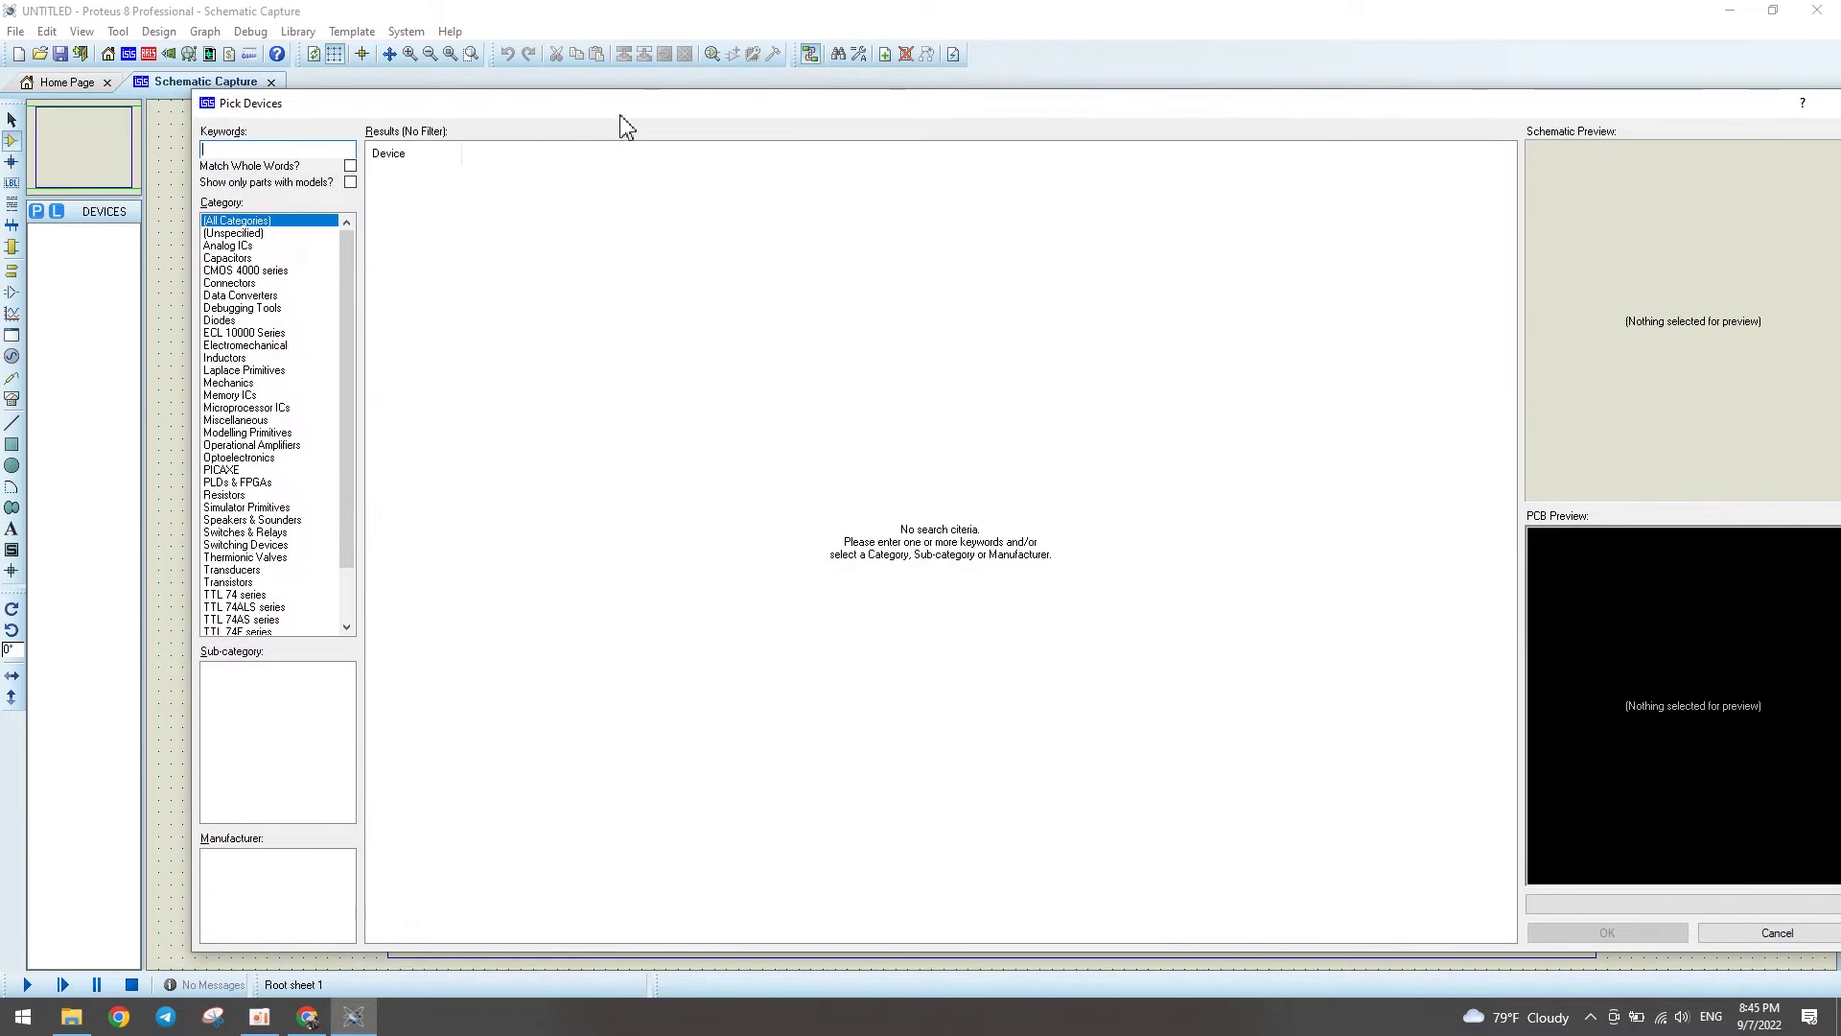
pyautogui.write('pot')
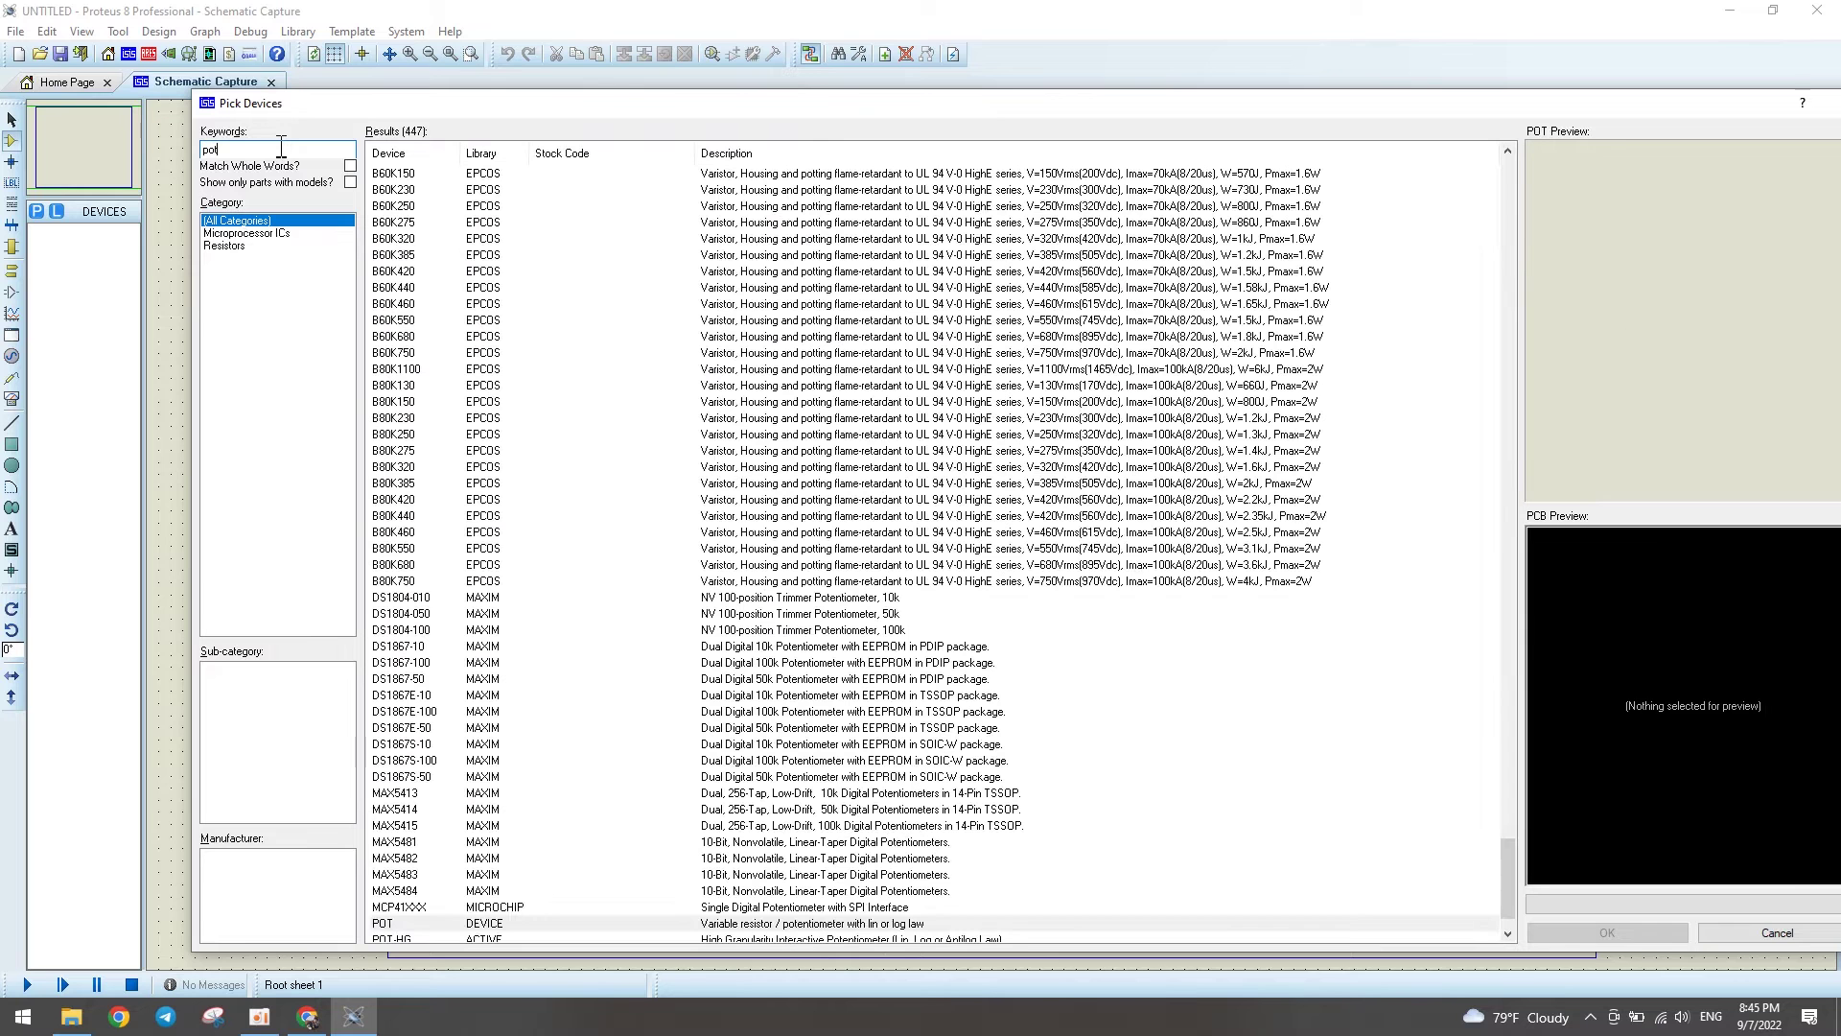
pyautogui.write('-hg')
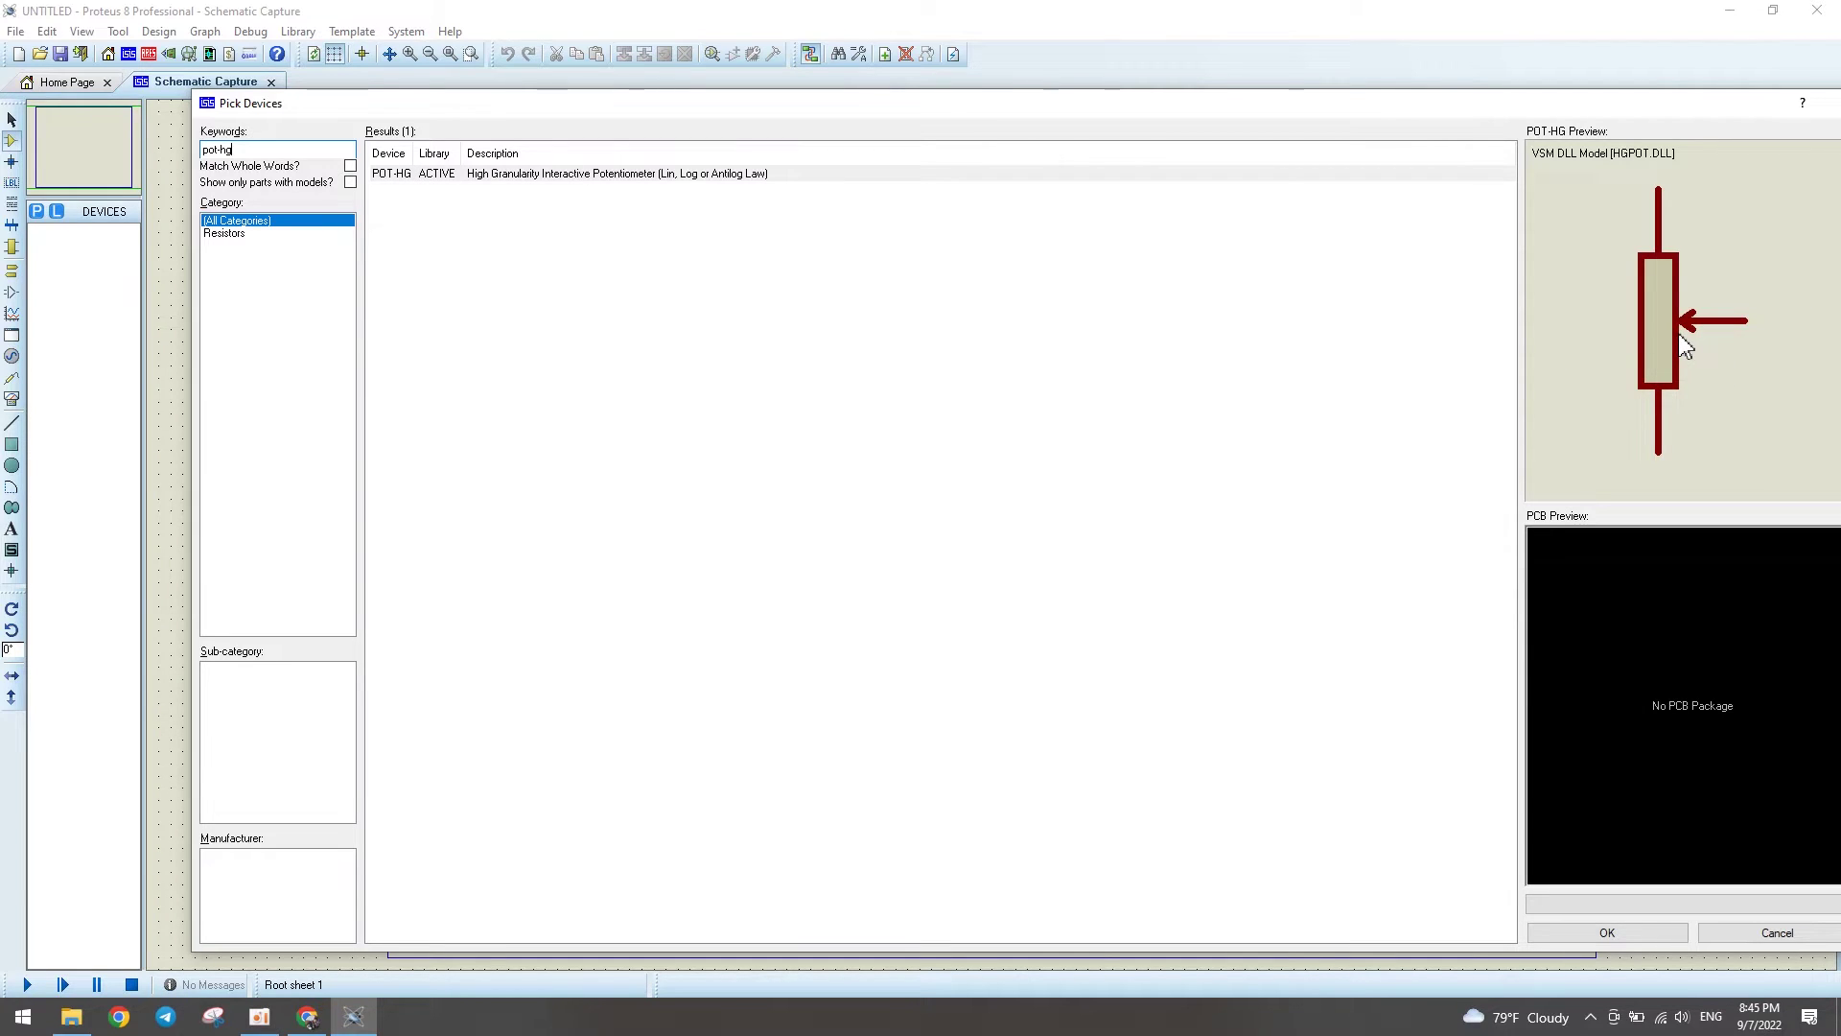
pyautogui.click(383, 174)
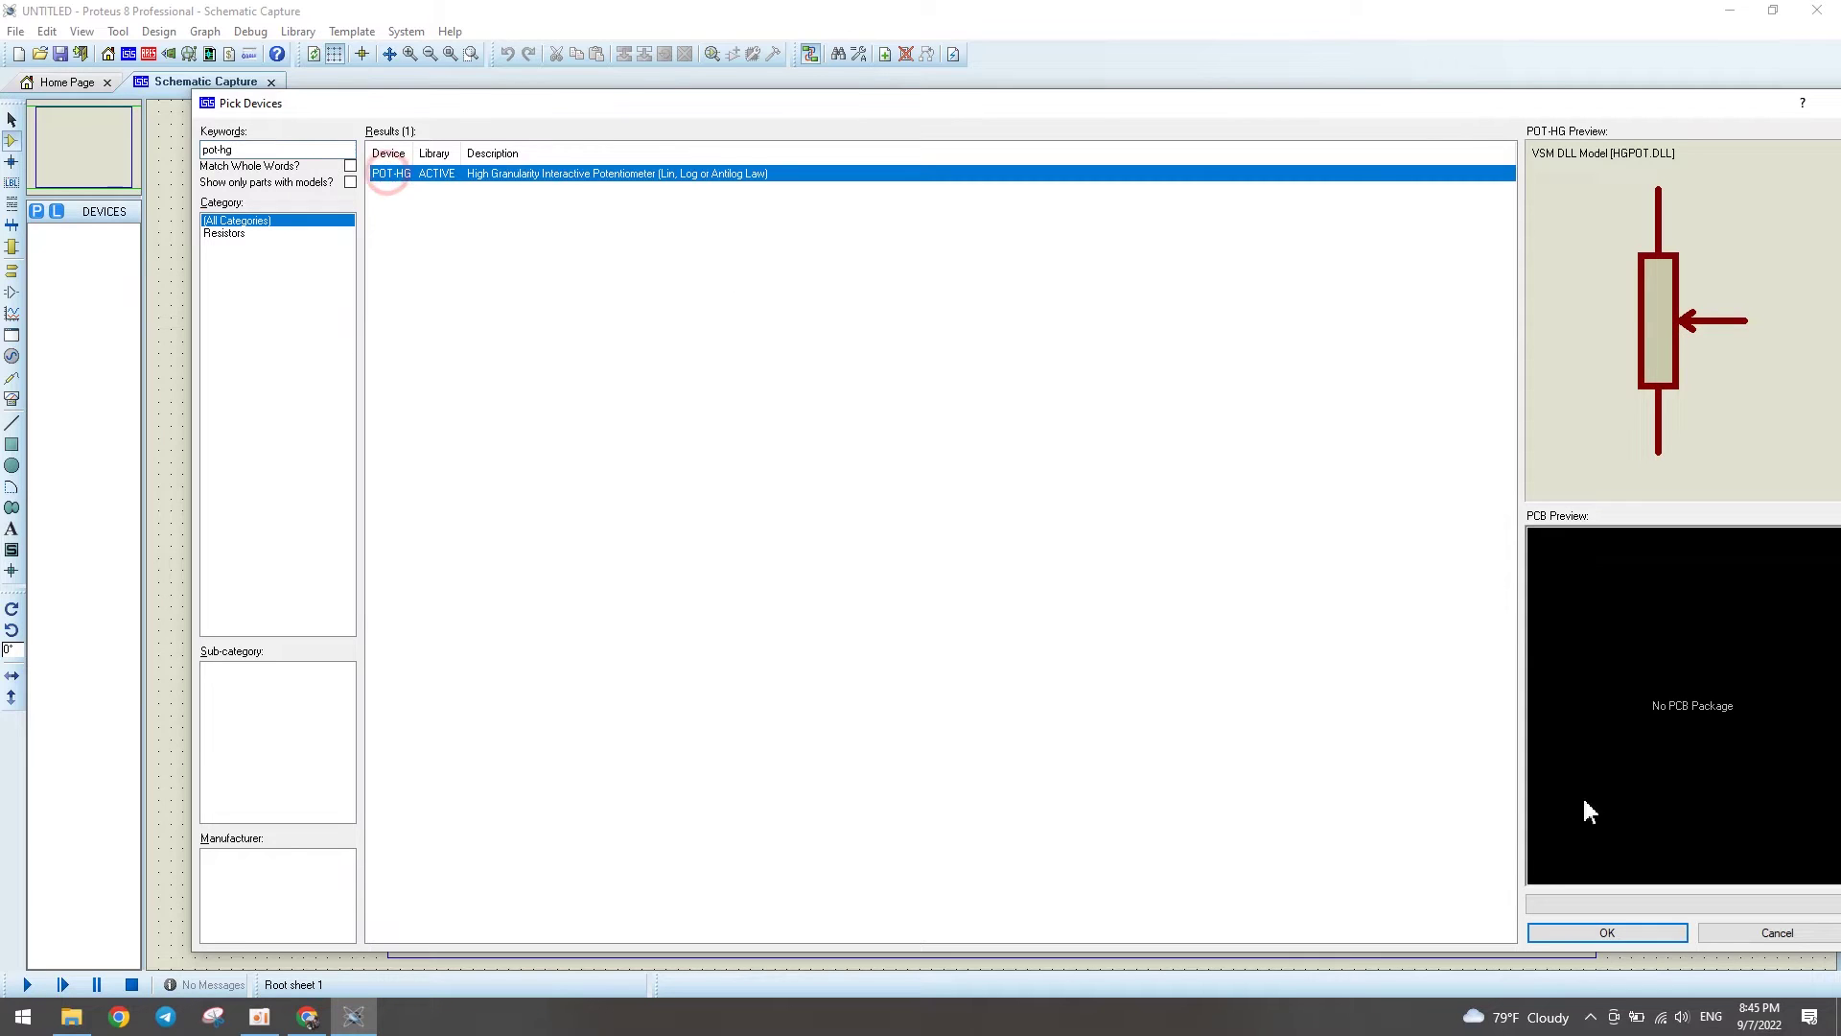
pyautogui.doubleClick(397, 176)
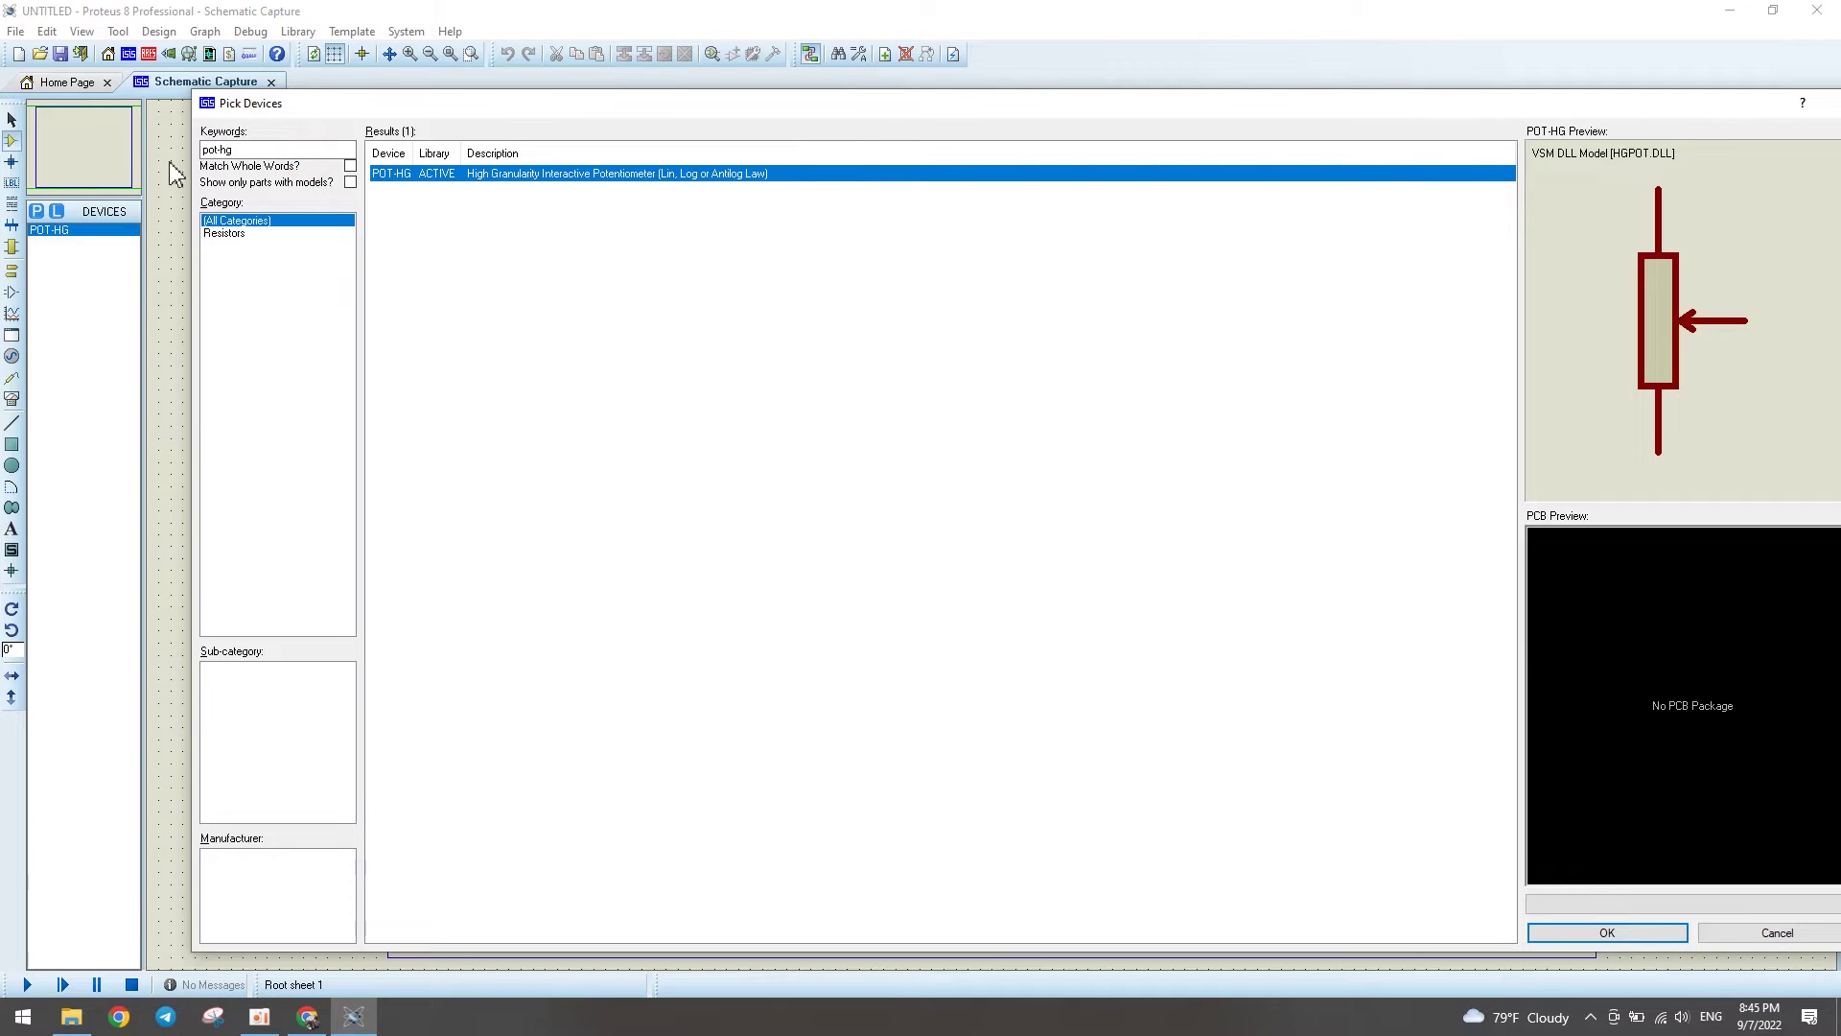
# Step: Search the device library for "ohmmeter", add the OHMMETER part to the device list and close the library
pyautogui.click(271, 149)
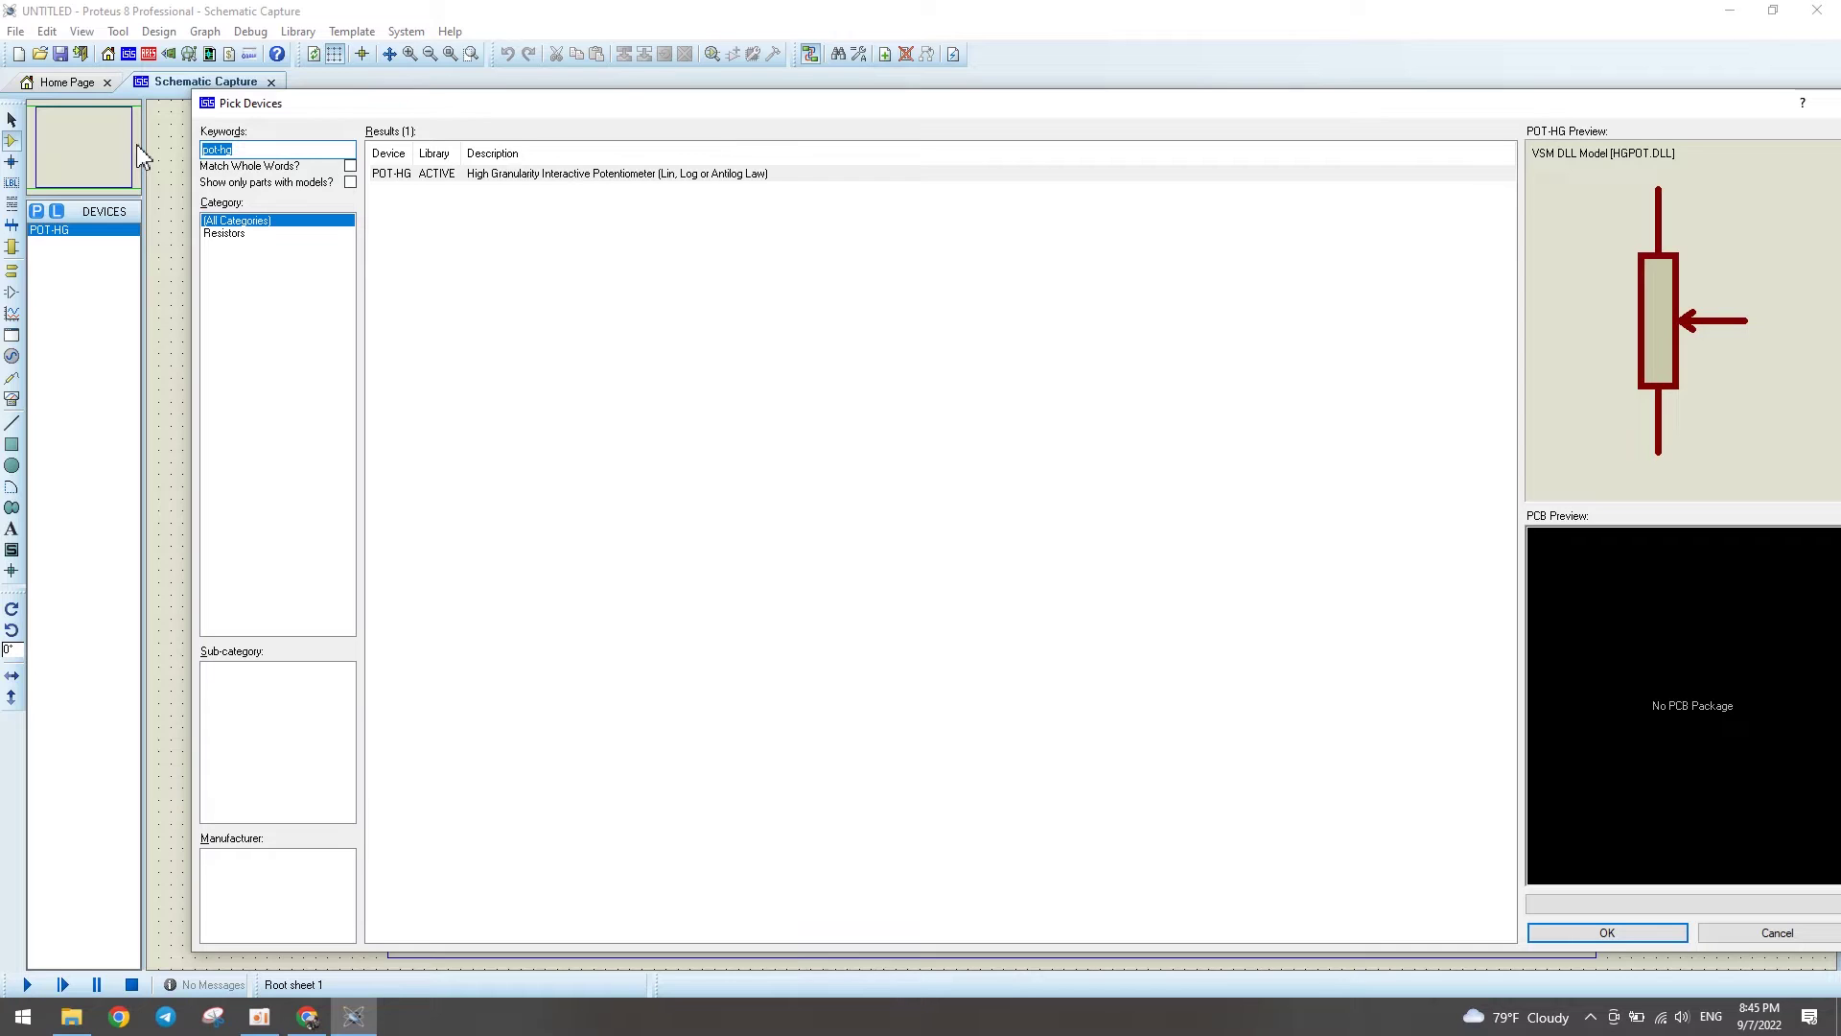
pyautogui.write('h')
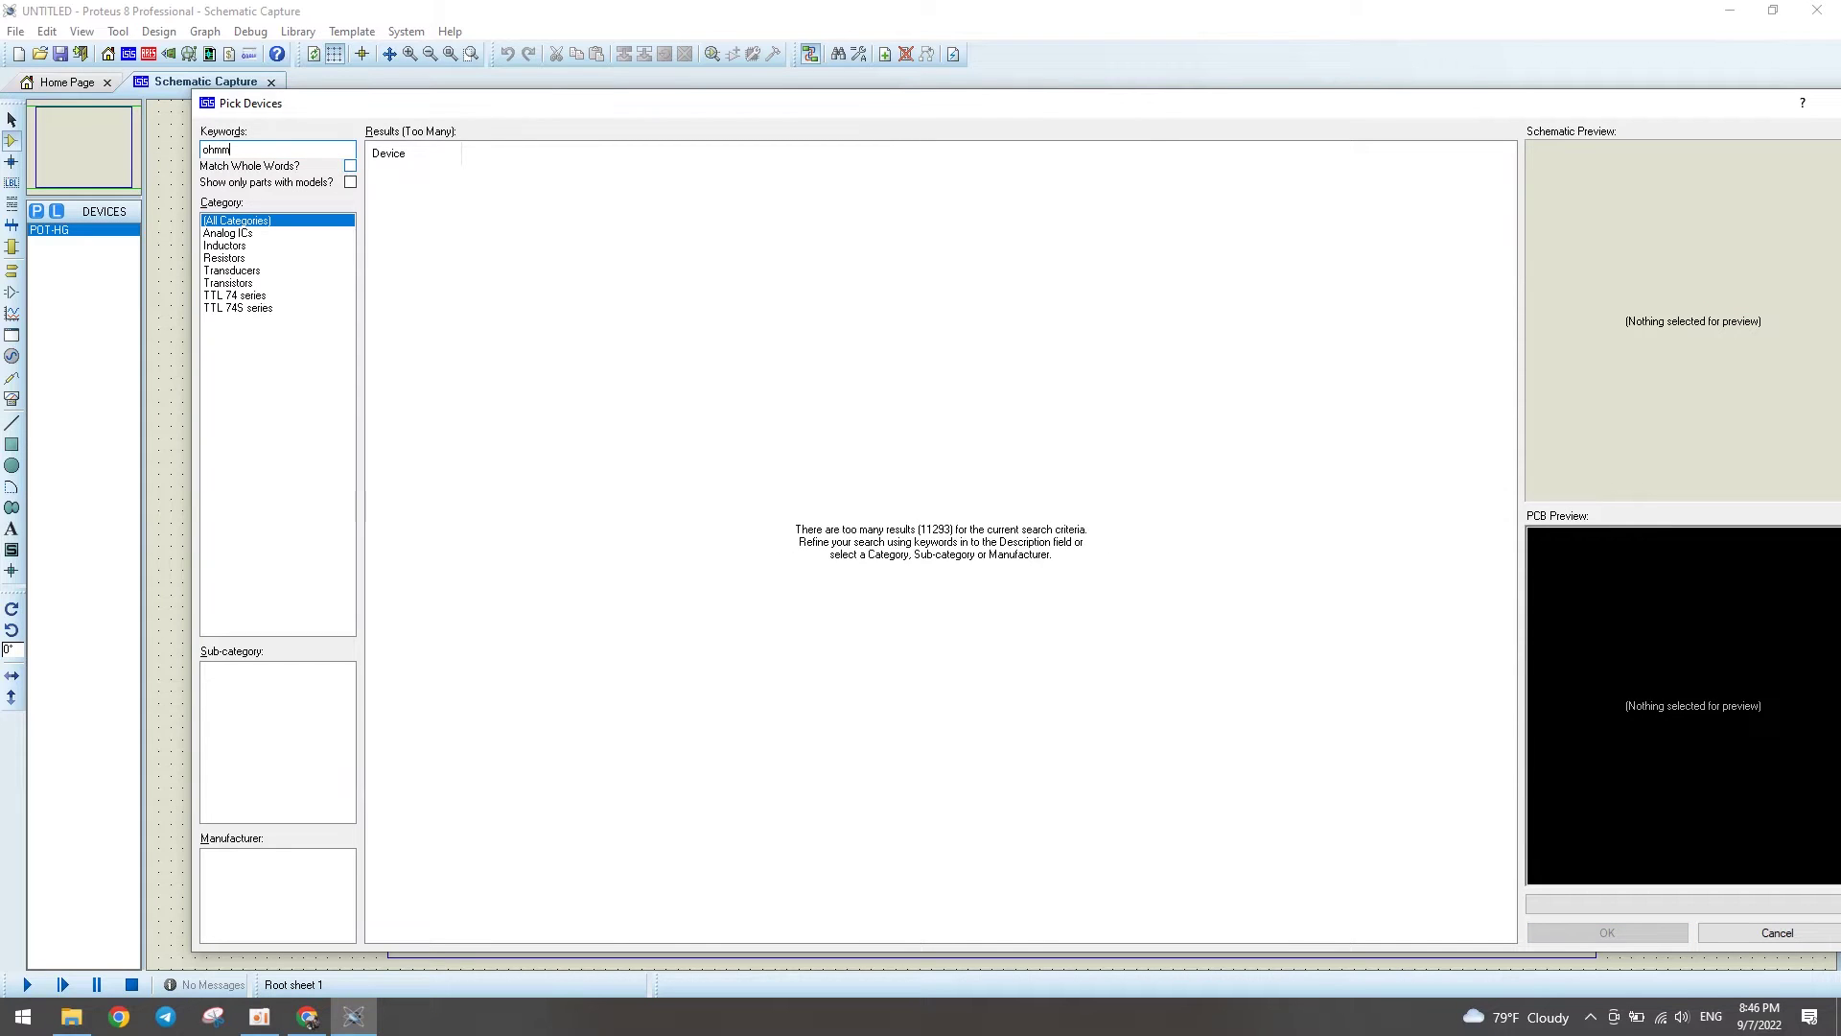
pyautogui.write('meter')
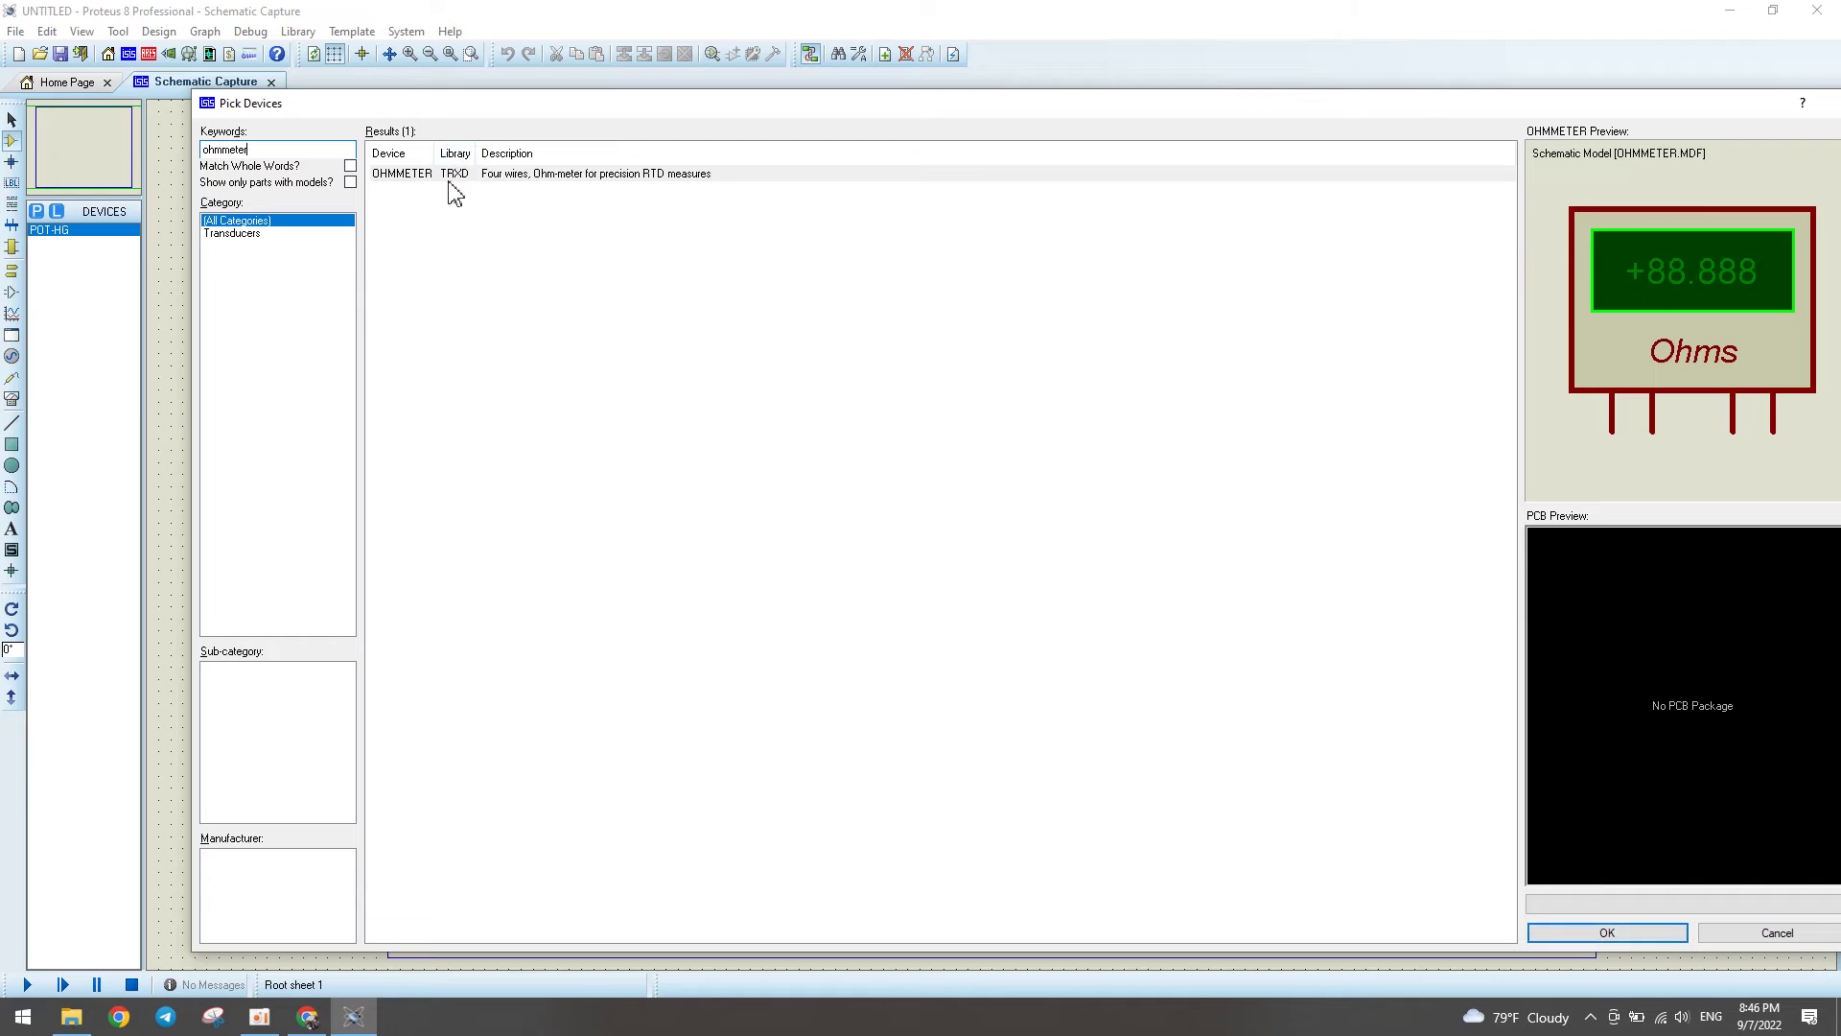
pyautogui.doubleClick(428, 178)
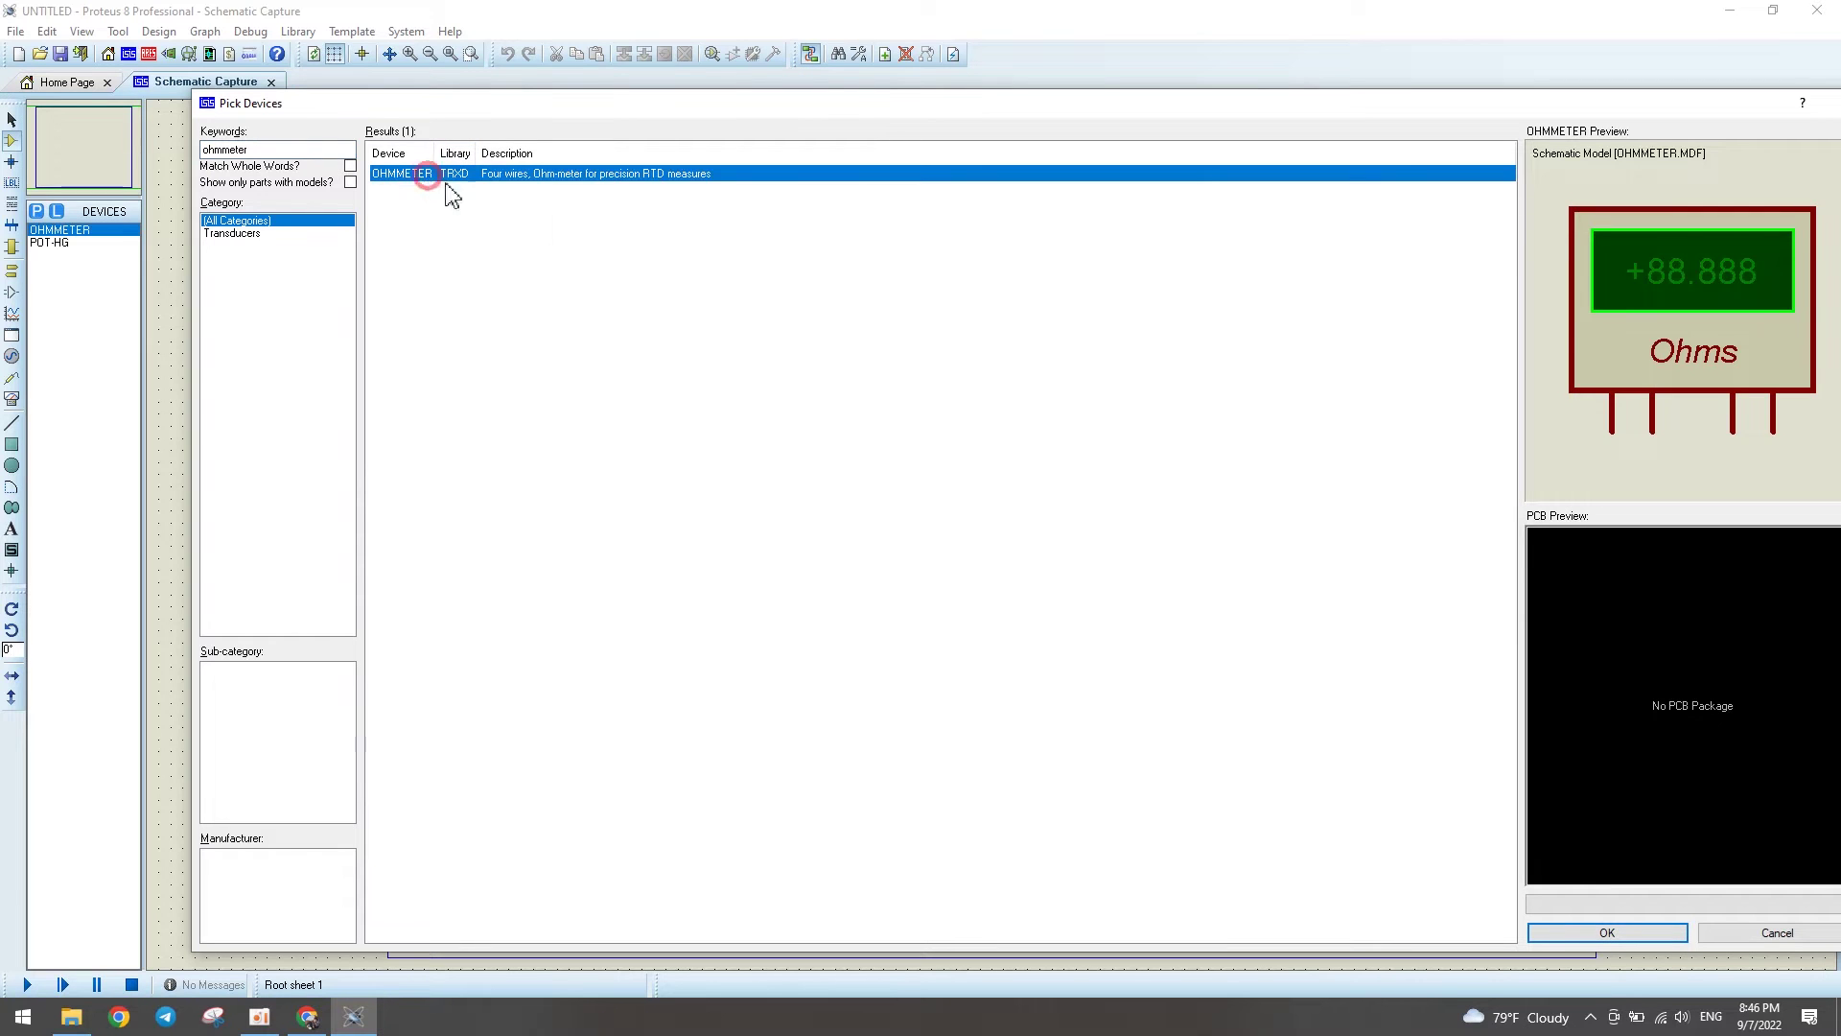
pyautogui.click(1592, 932)
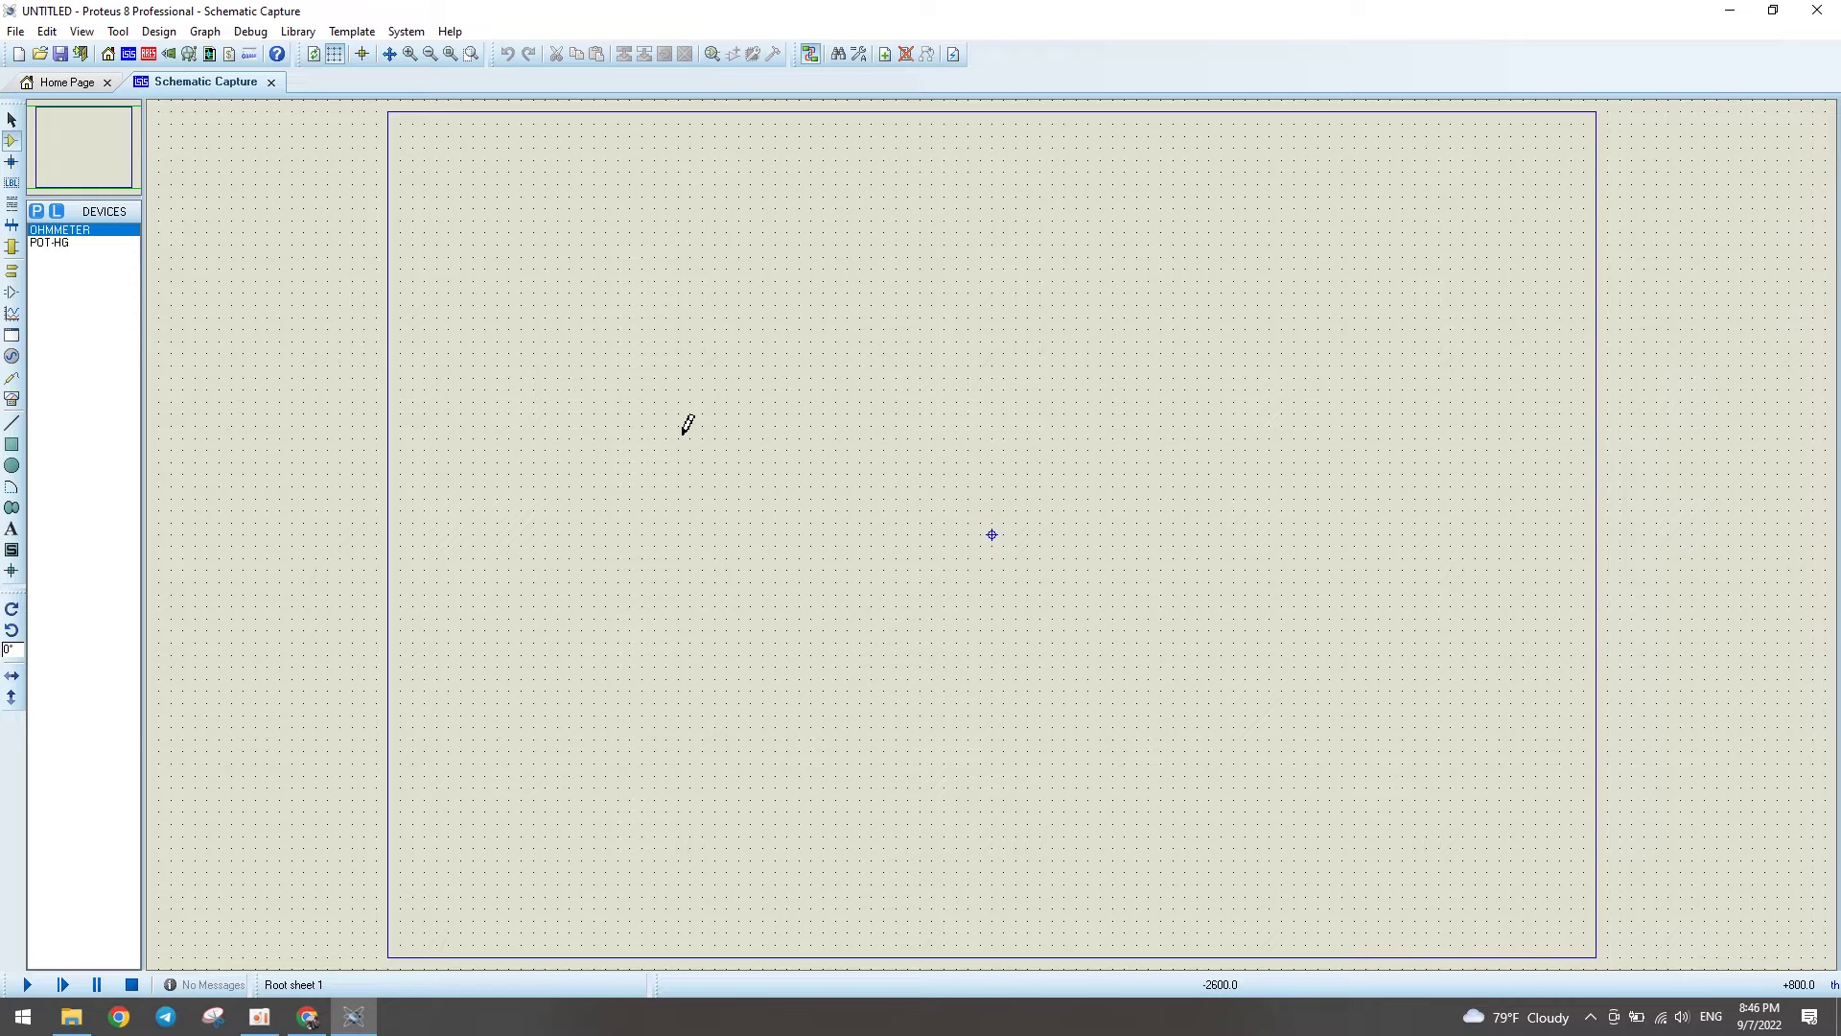
# Step: Place one POT-HG potentiometer on the schematic sheet, up and to the left of the sheet's centre
pyautogui.click(46, 244)
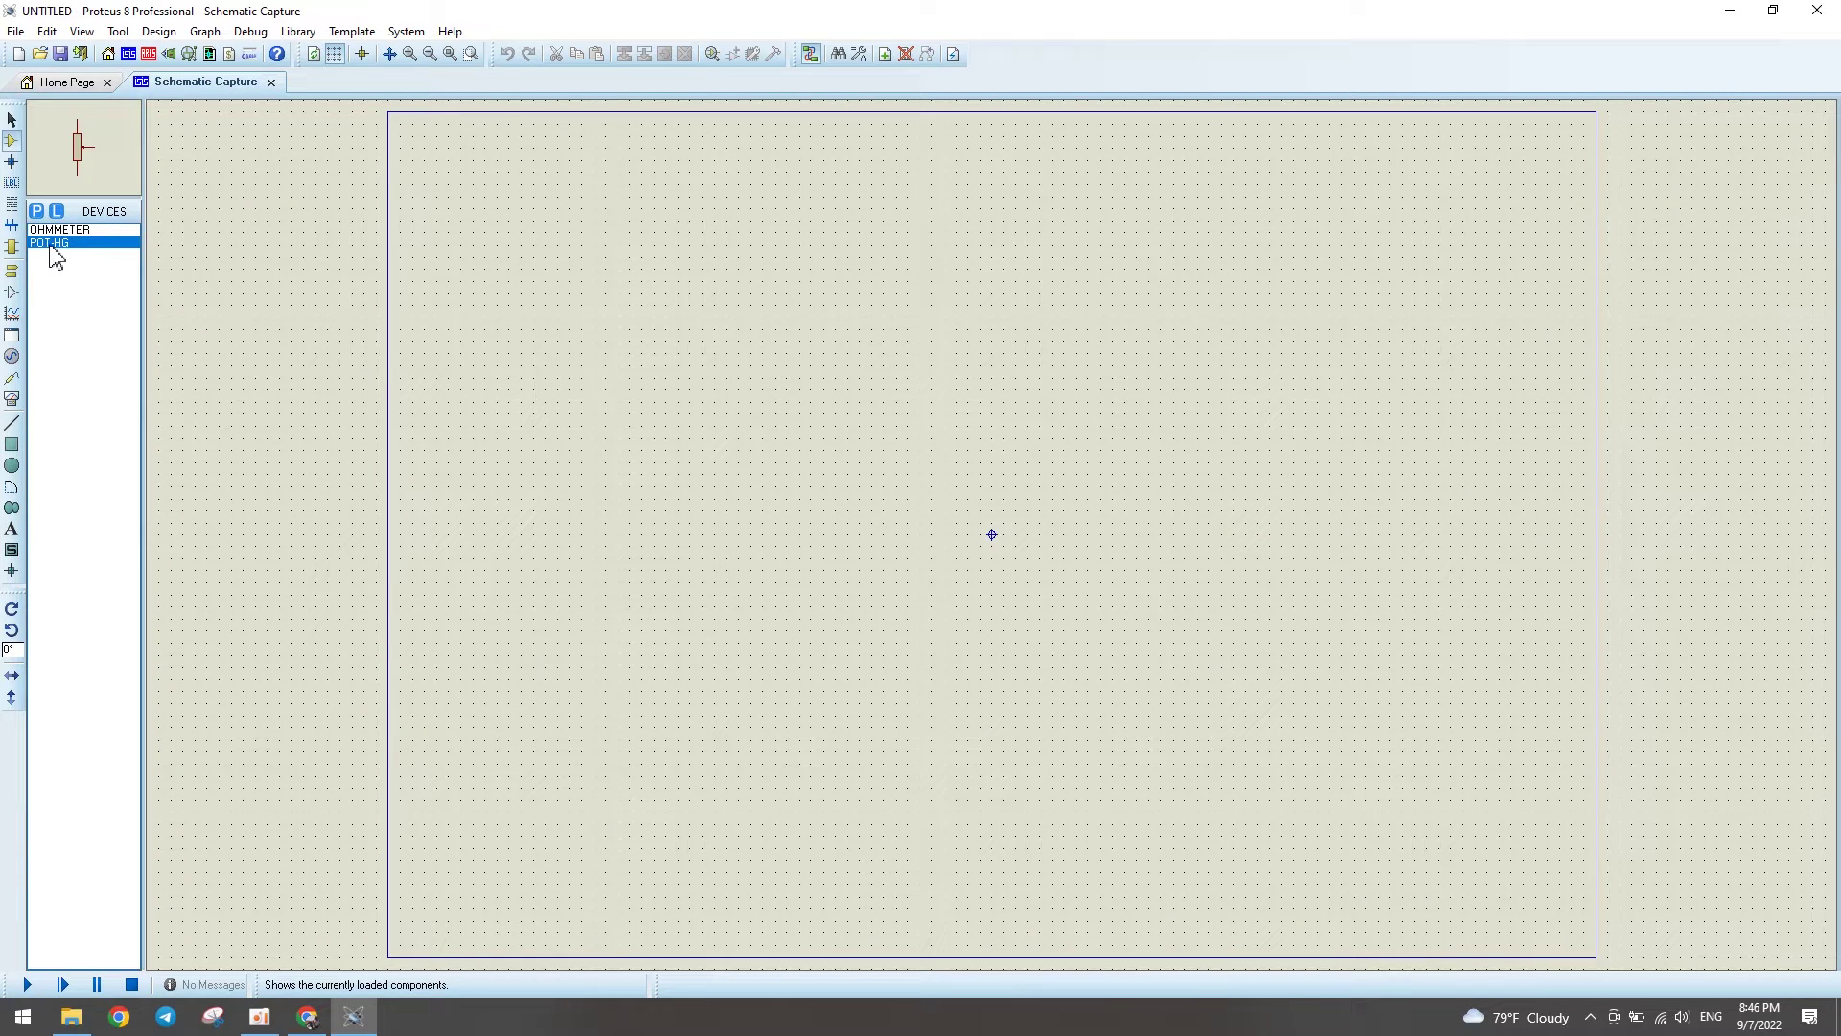
pyautogui.click(843, 464)
pyautogui.click(790, 434)
pyautogui.scroll(3, 995, 522)
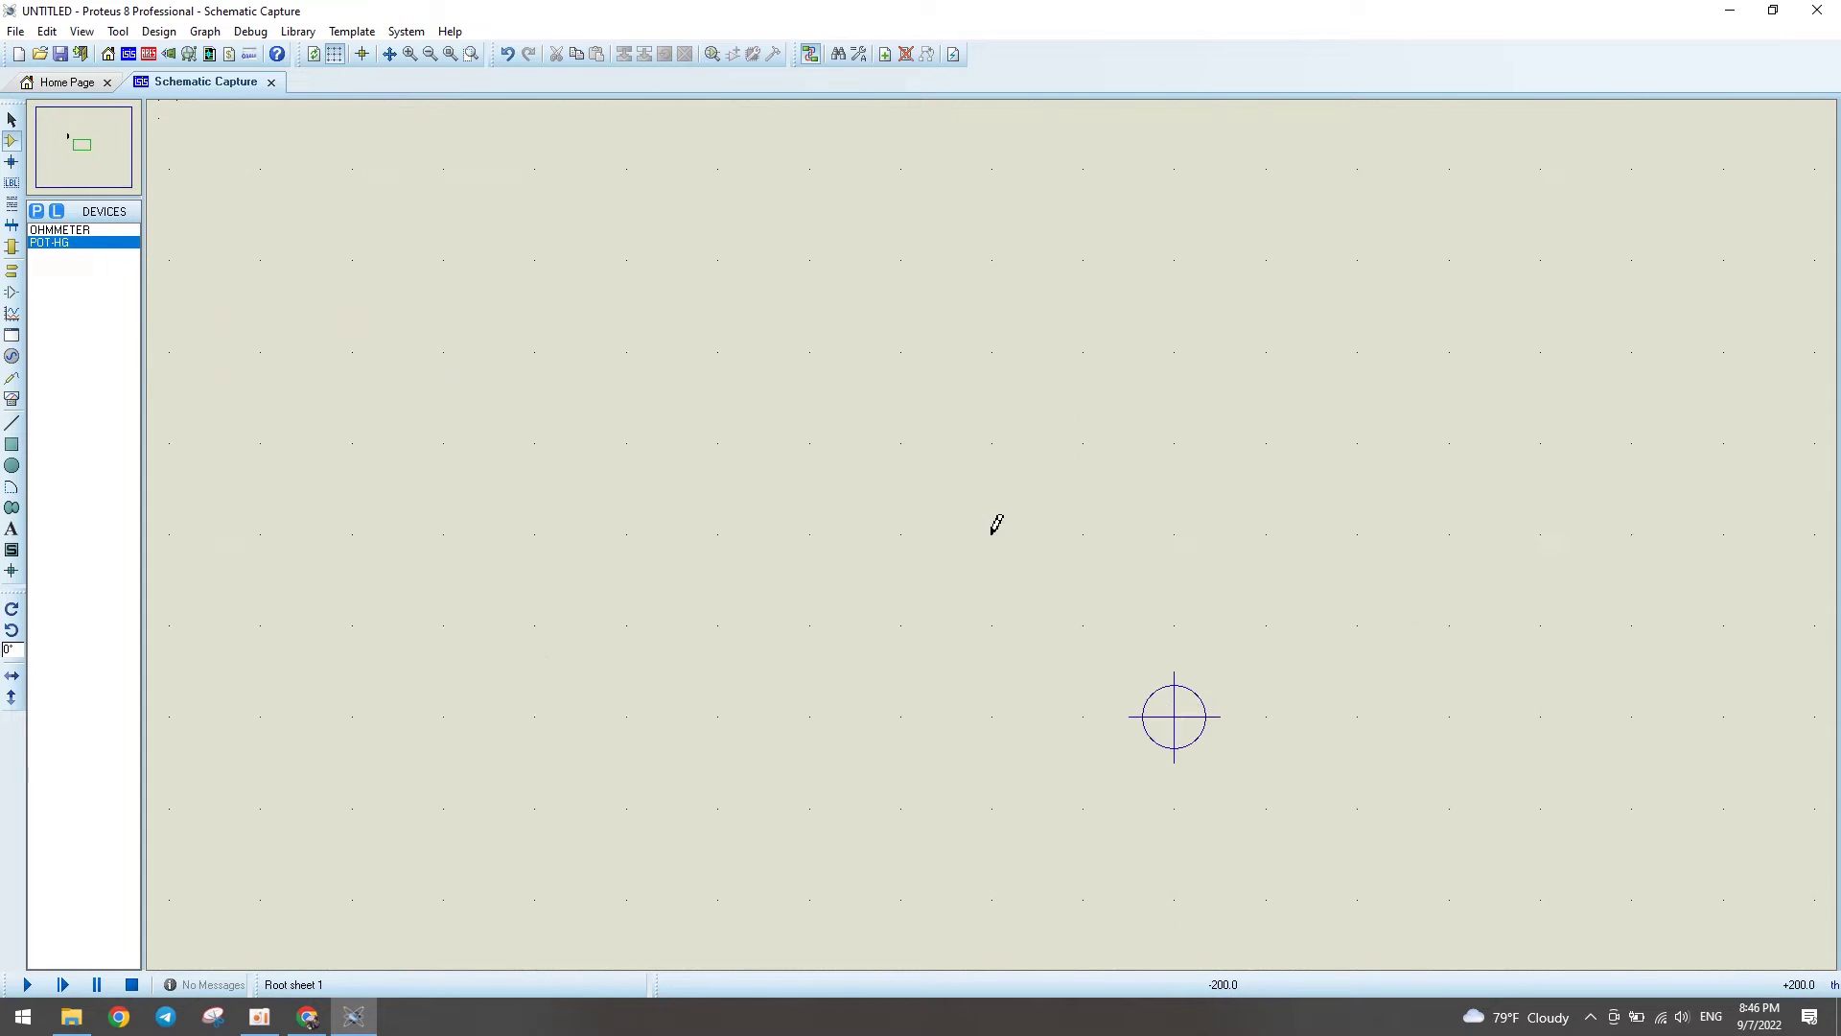
pyautogui.scroll(2, 870, 502)
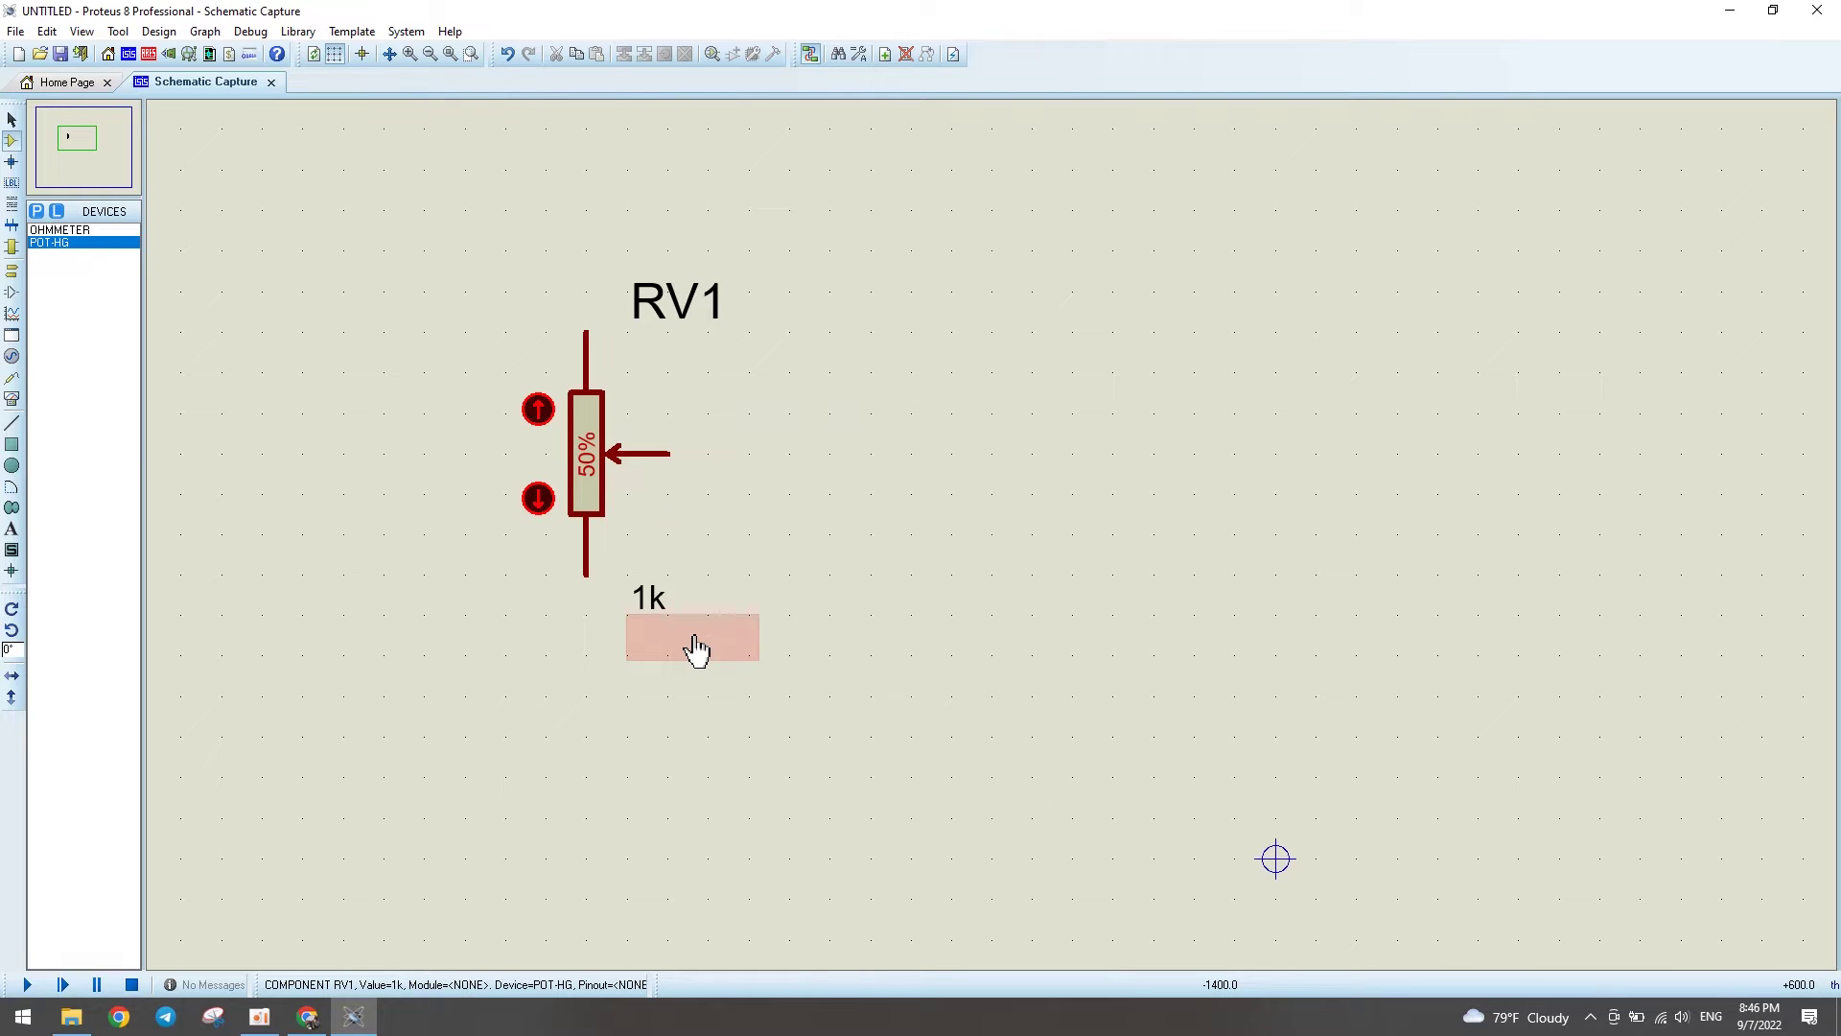
# Step: Set the potentiometer's part value to 10k
pyautogui.click(655, 624)
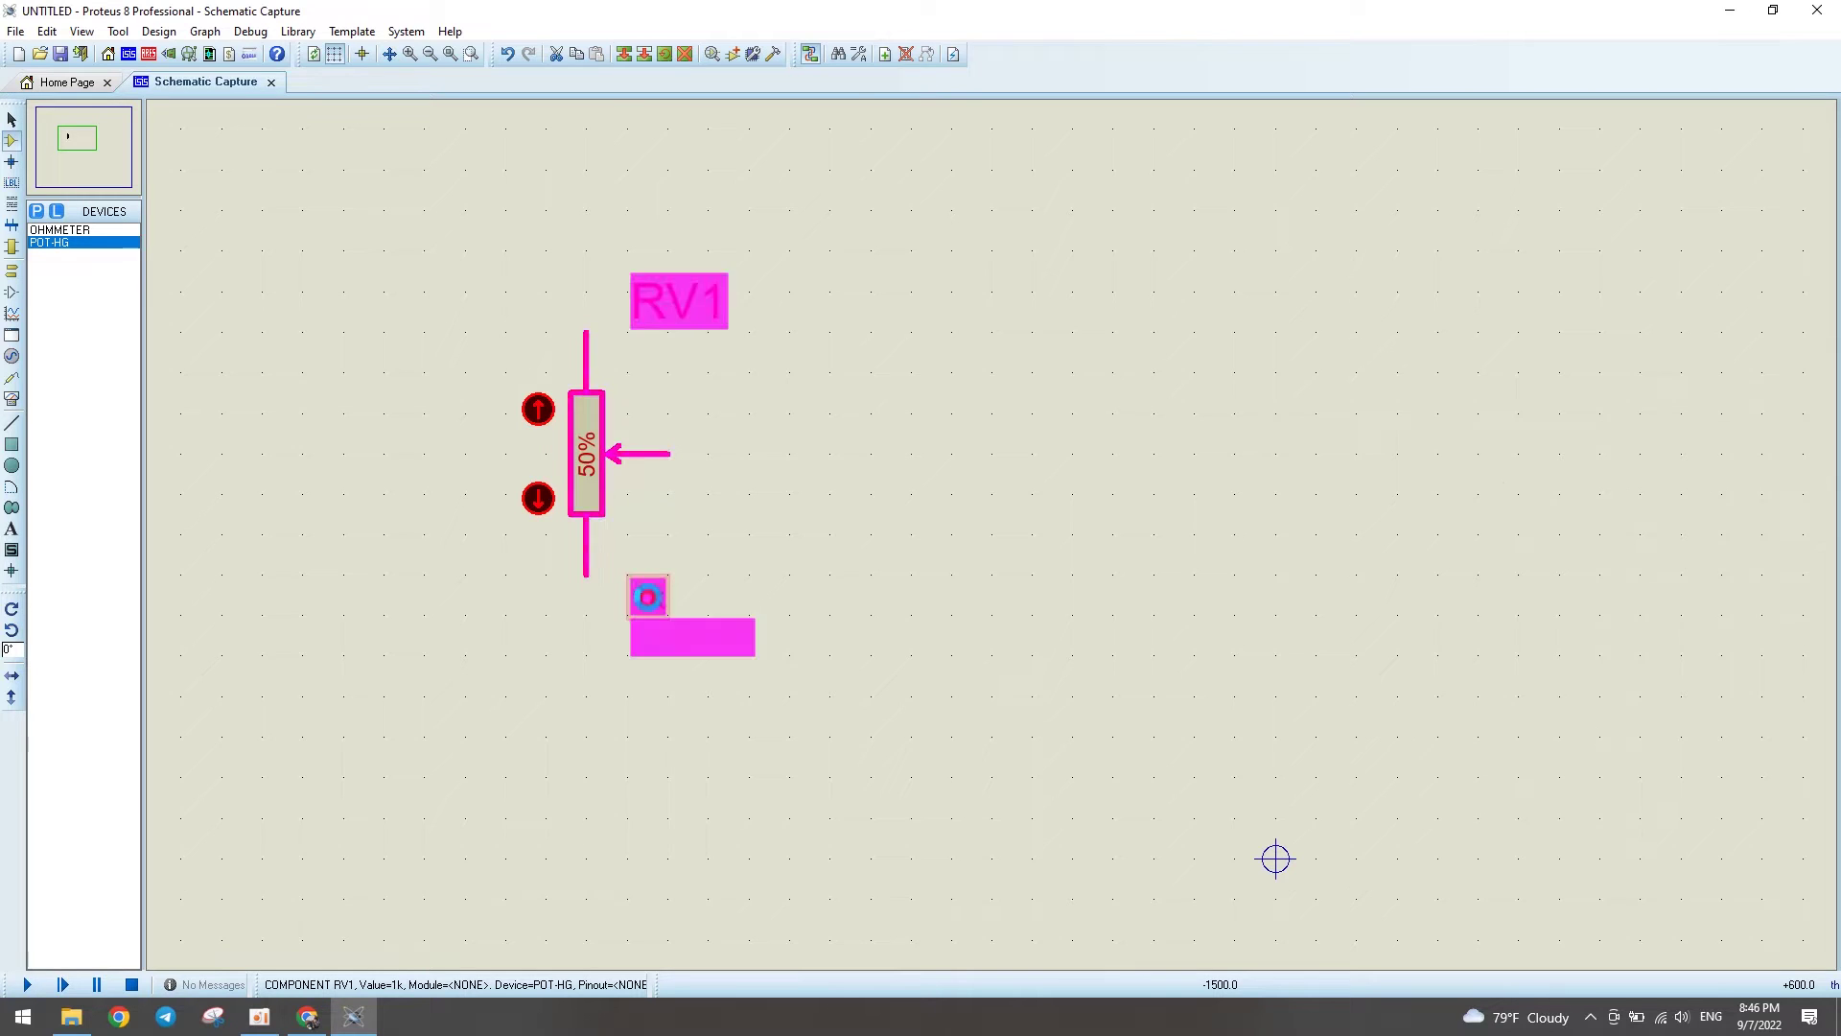
pyautogui.click(649, 599)
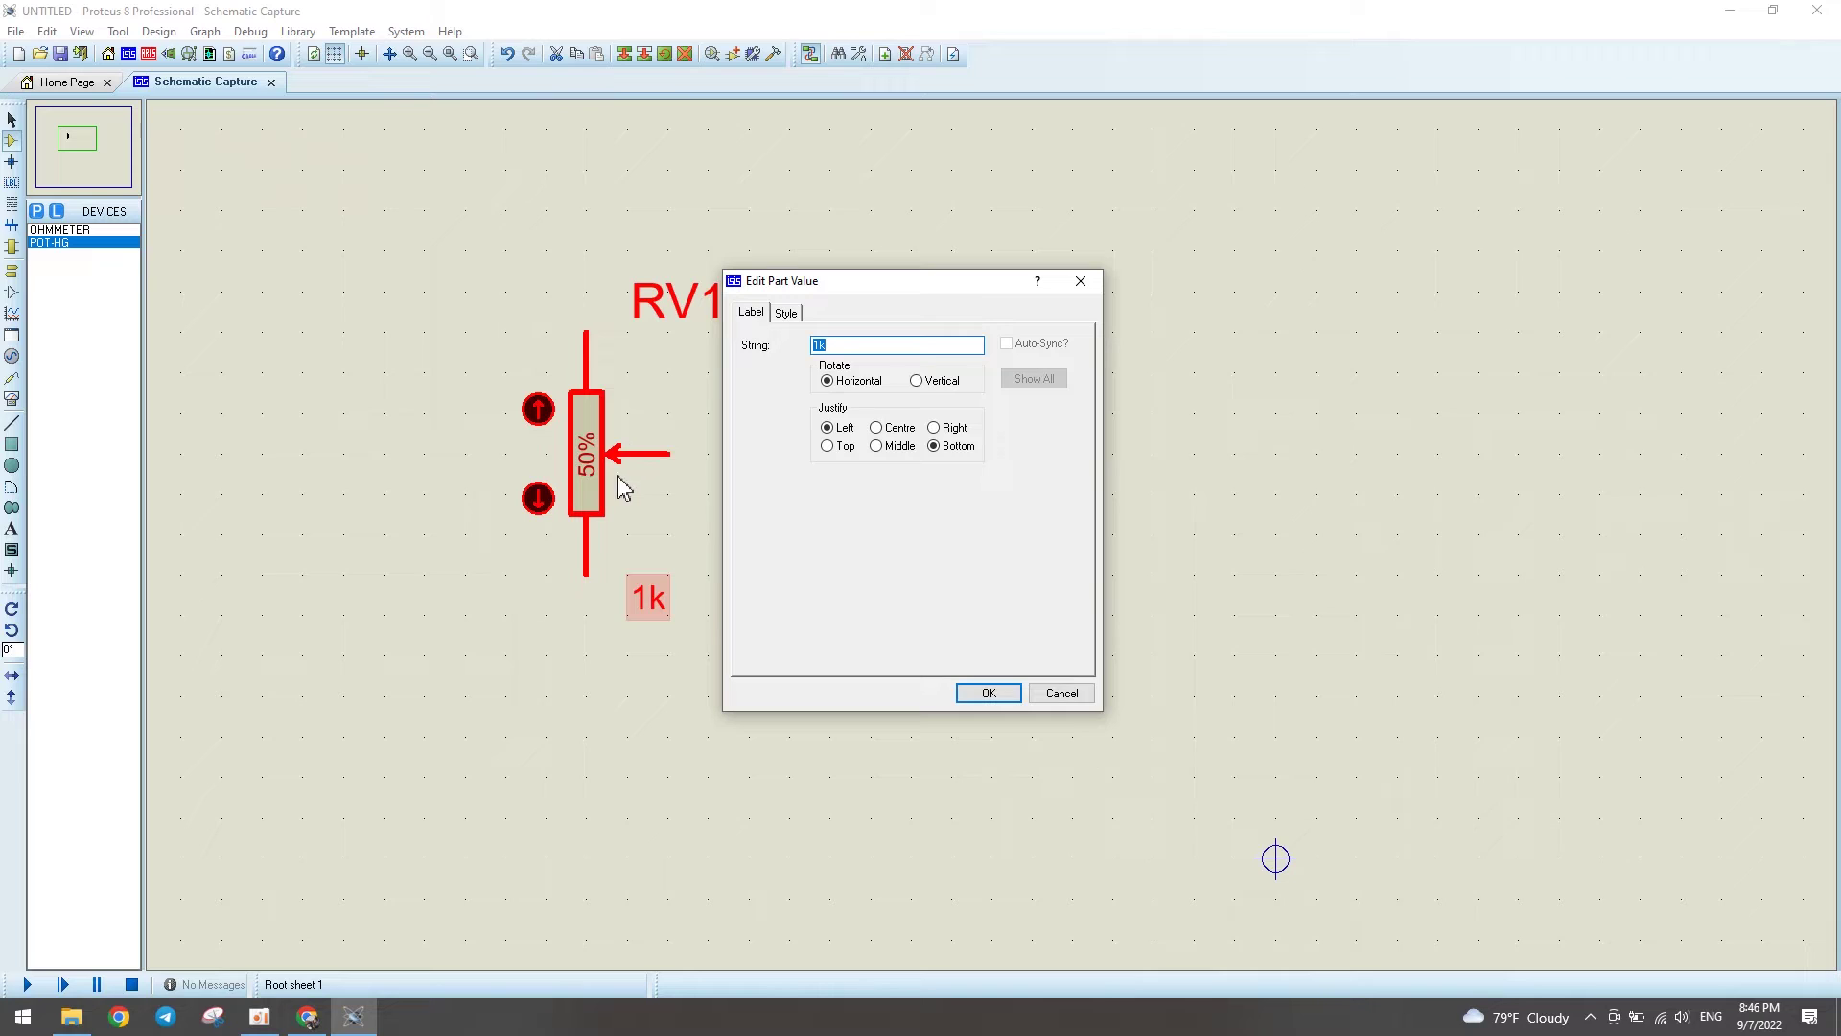
pyautogui.click(822, 343)
pyautogui.write('0')
pyautogui.click(971, 695)
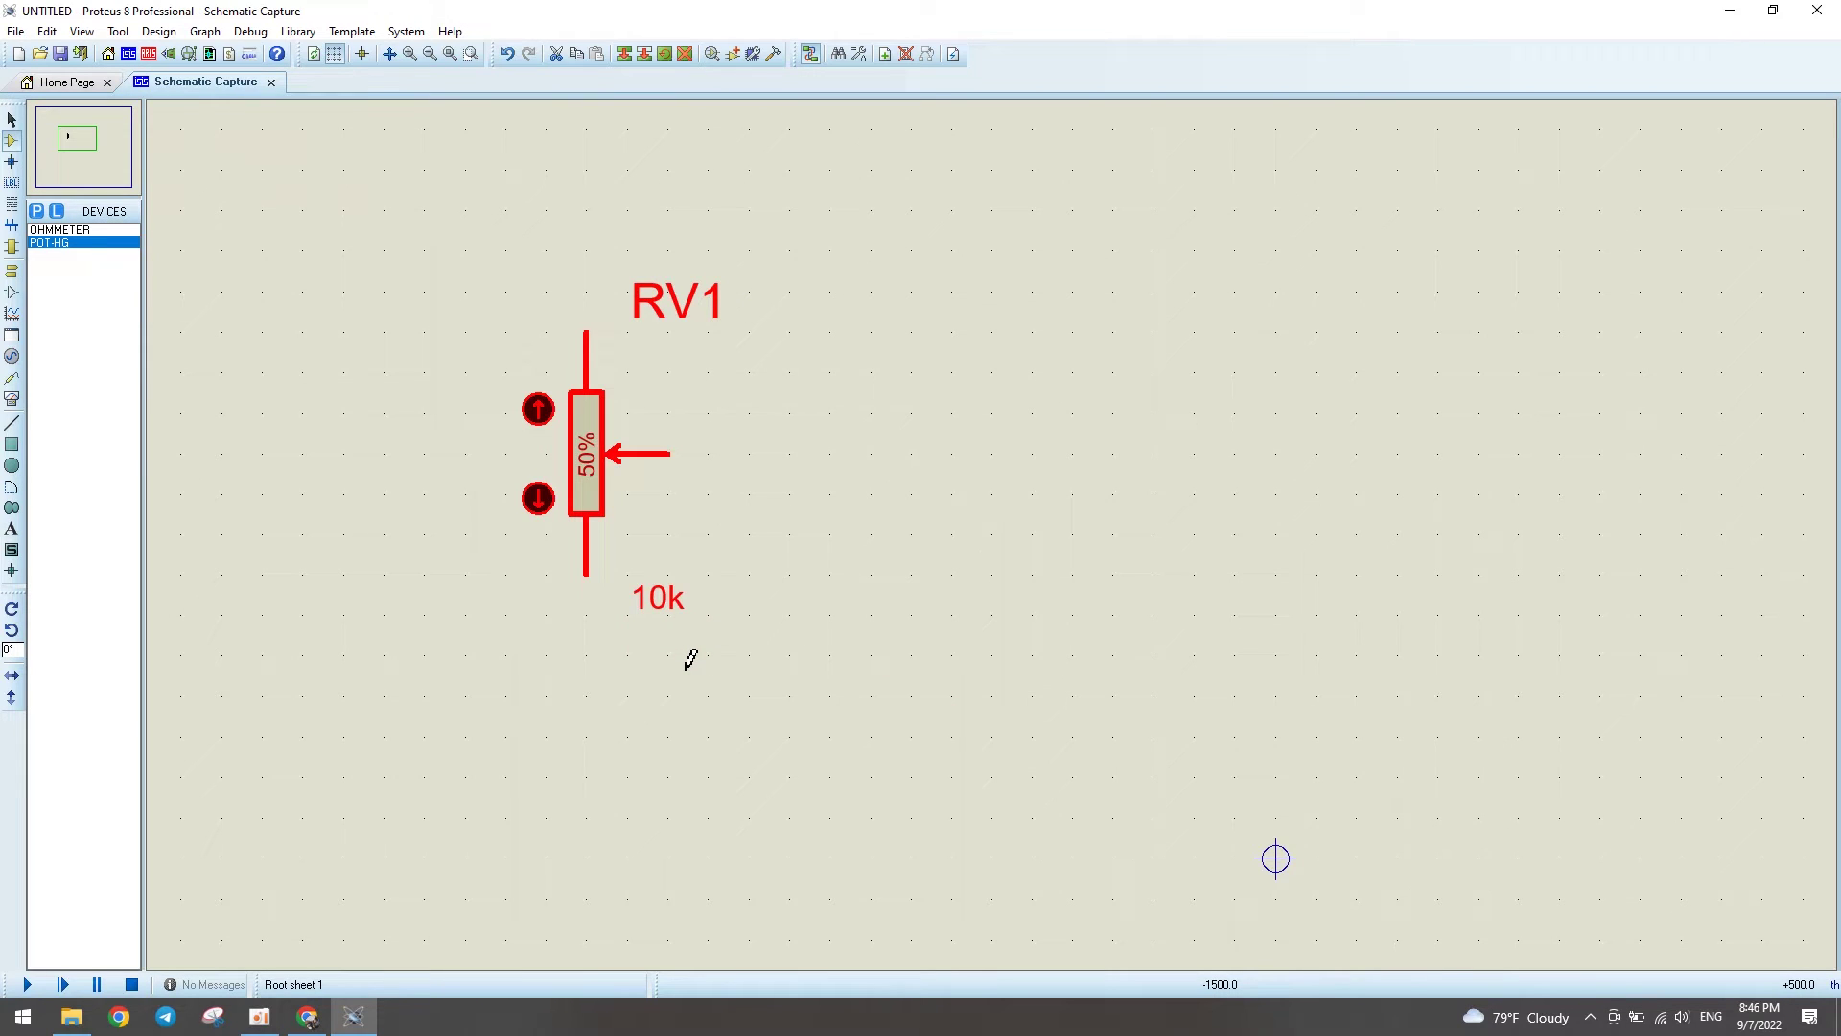
# Step: Place an OHMMETER on the schematic above and to the right of the potentiometer
pyautogui.click(81, 232)
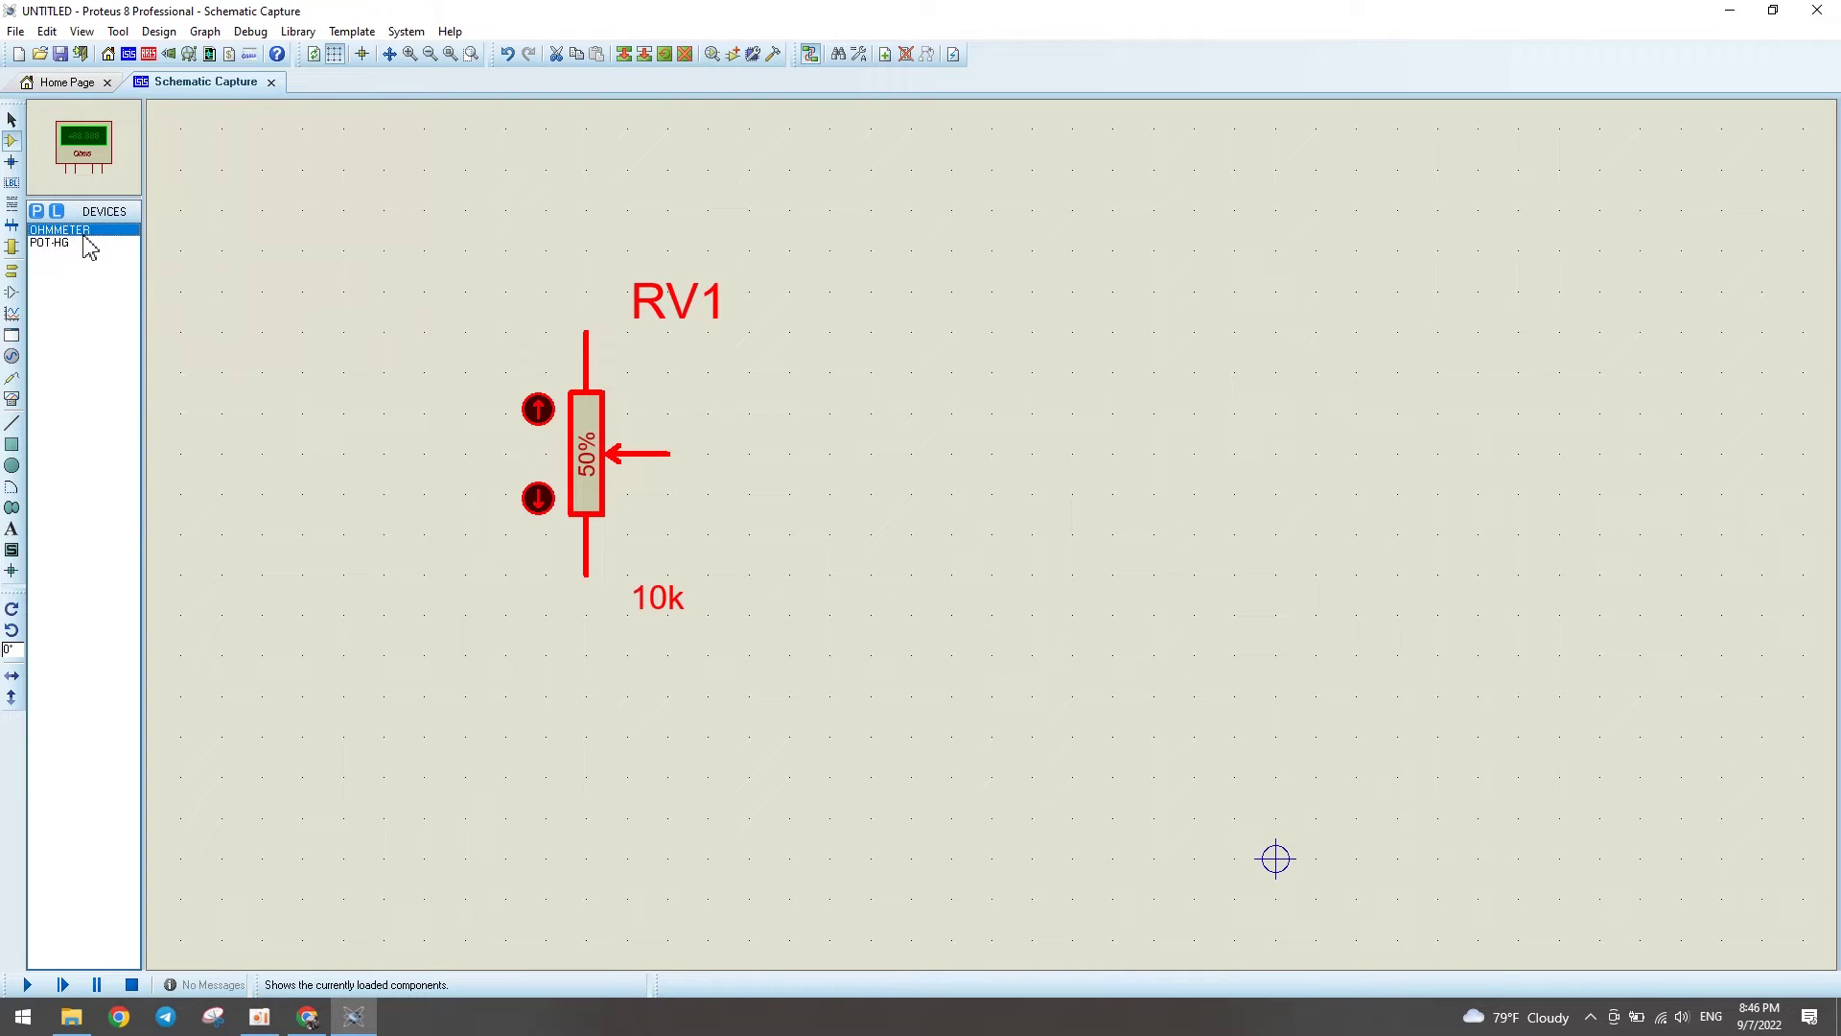
pyautogui.click(949, 232)
pyautogui.scroll(-2, 949, 235)
pyautogui.scroll(1, 1016, 499)
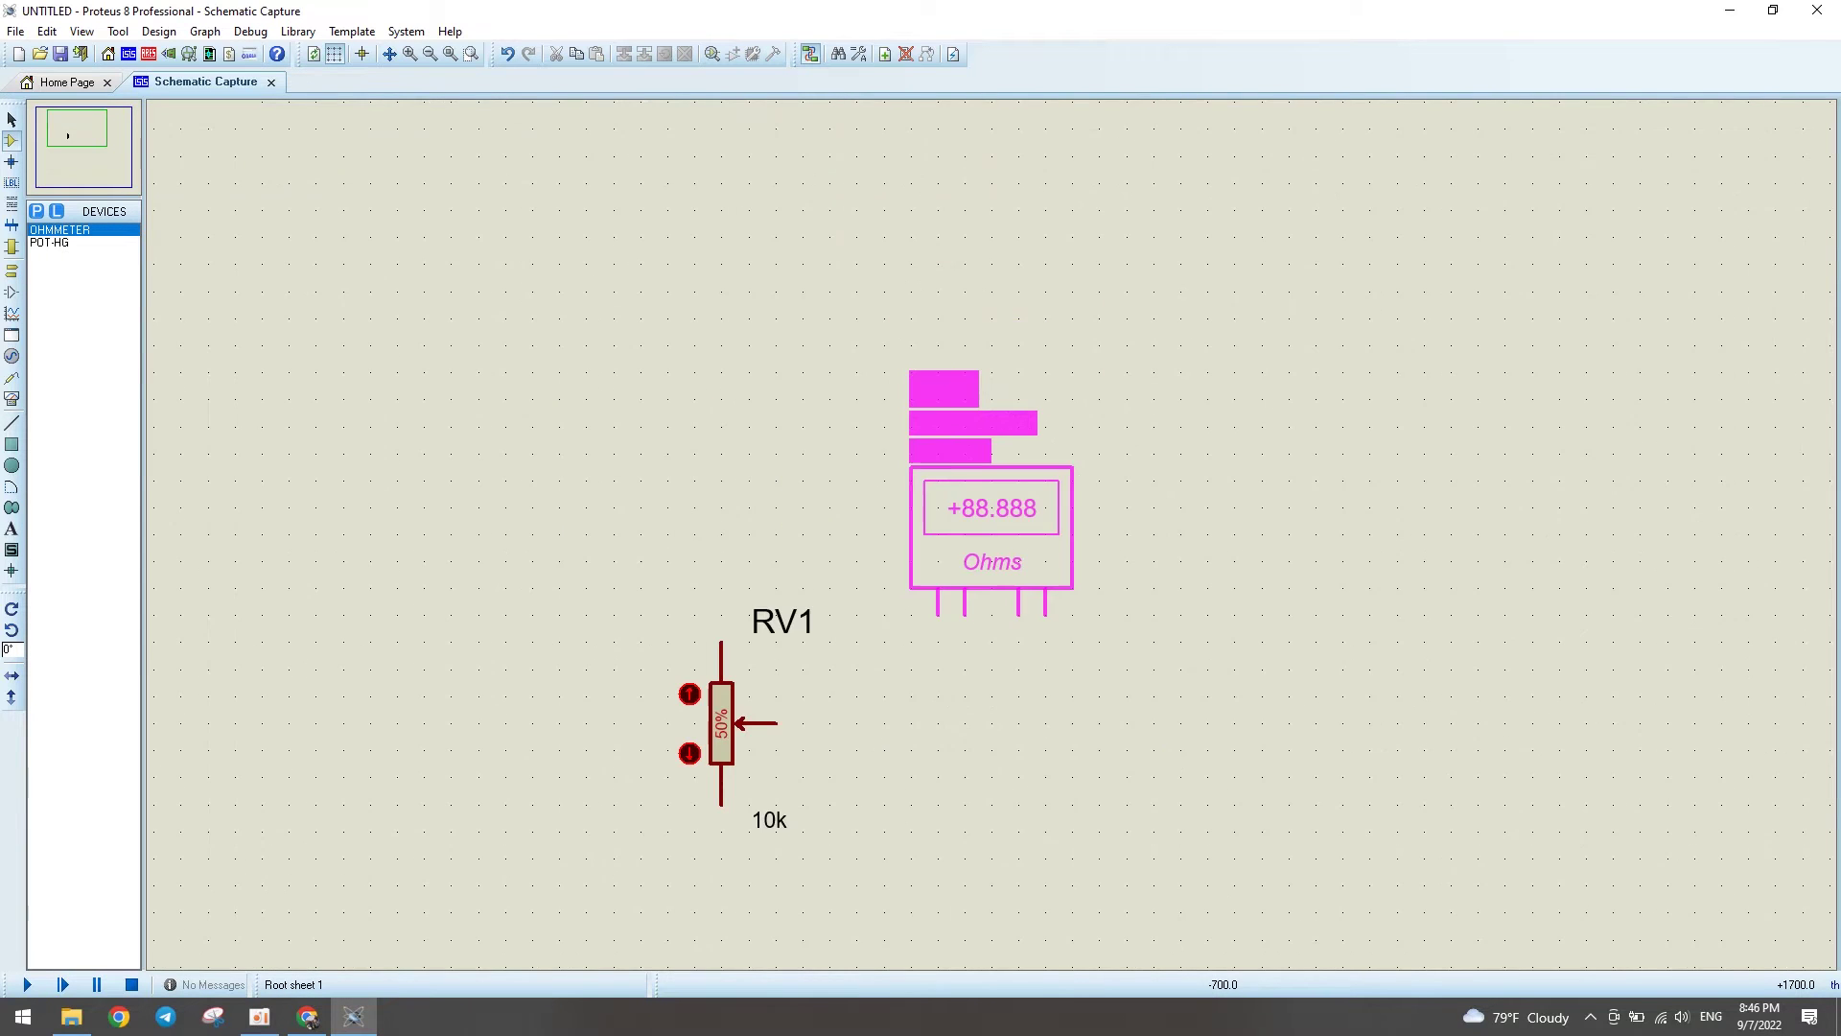
pyautogui.click(925, 502)
pyautogui.scroll(2, 997, 523)
pyautogui.scroll(-1, 997, 524)
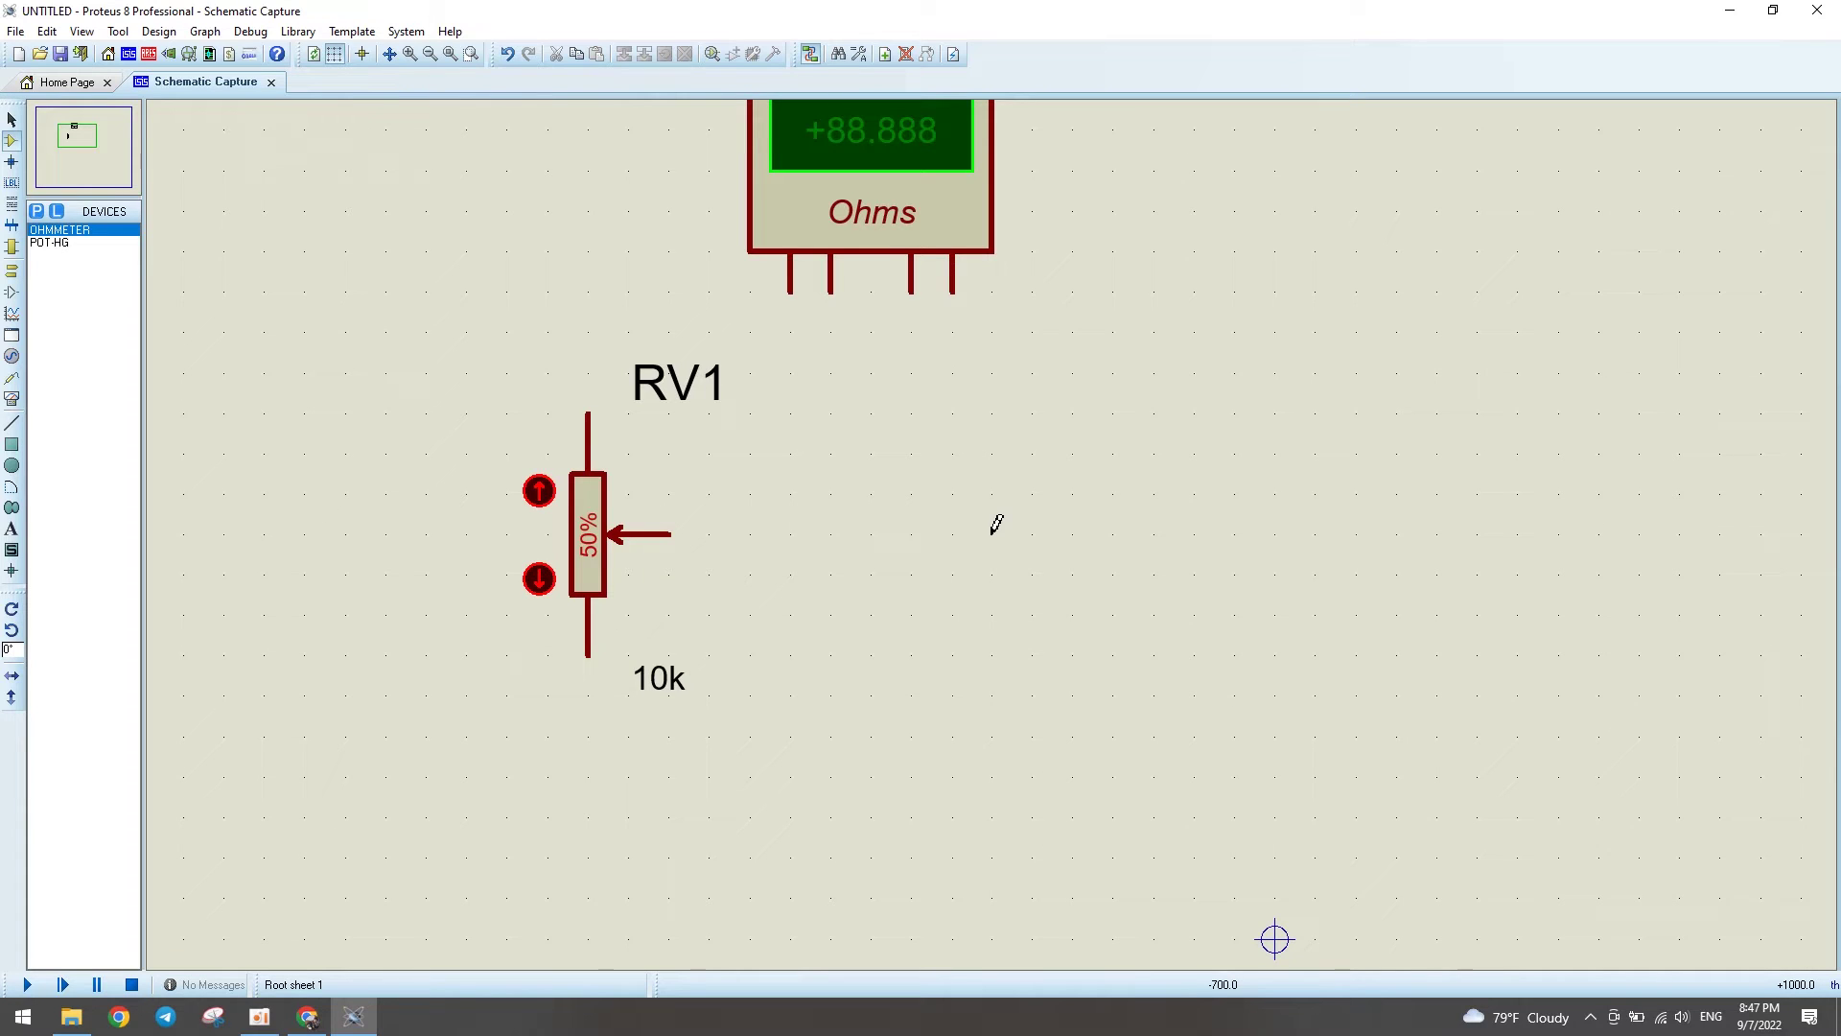
# Step: Wire the ohmmeter's two left pins together and its two right pins together
pyautogui.click(804, 279)
pyautogui.click(830, 289)
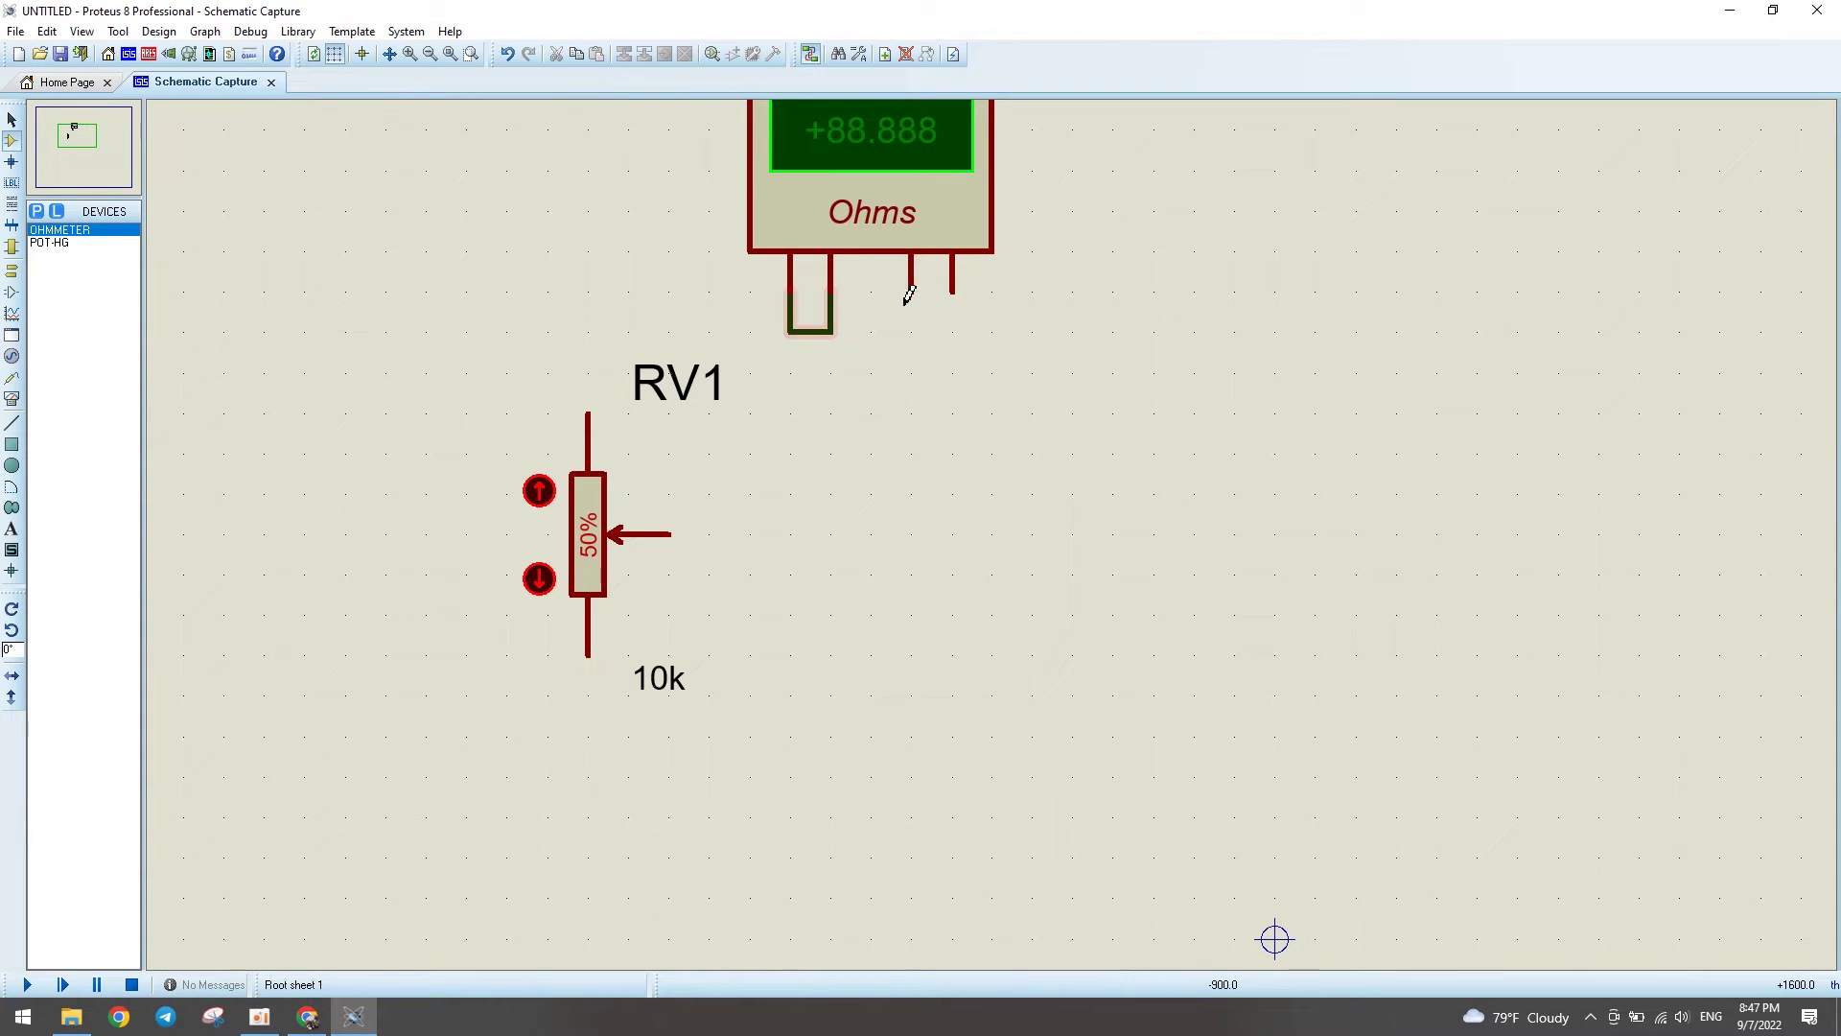
pyautogui.click(913, 287)
pyautogui.click(951, 287)
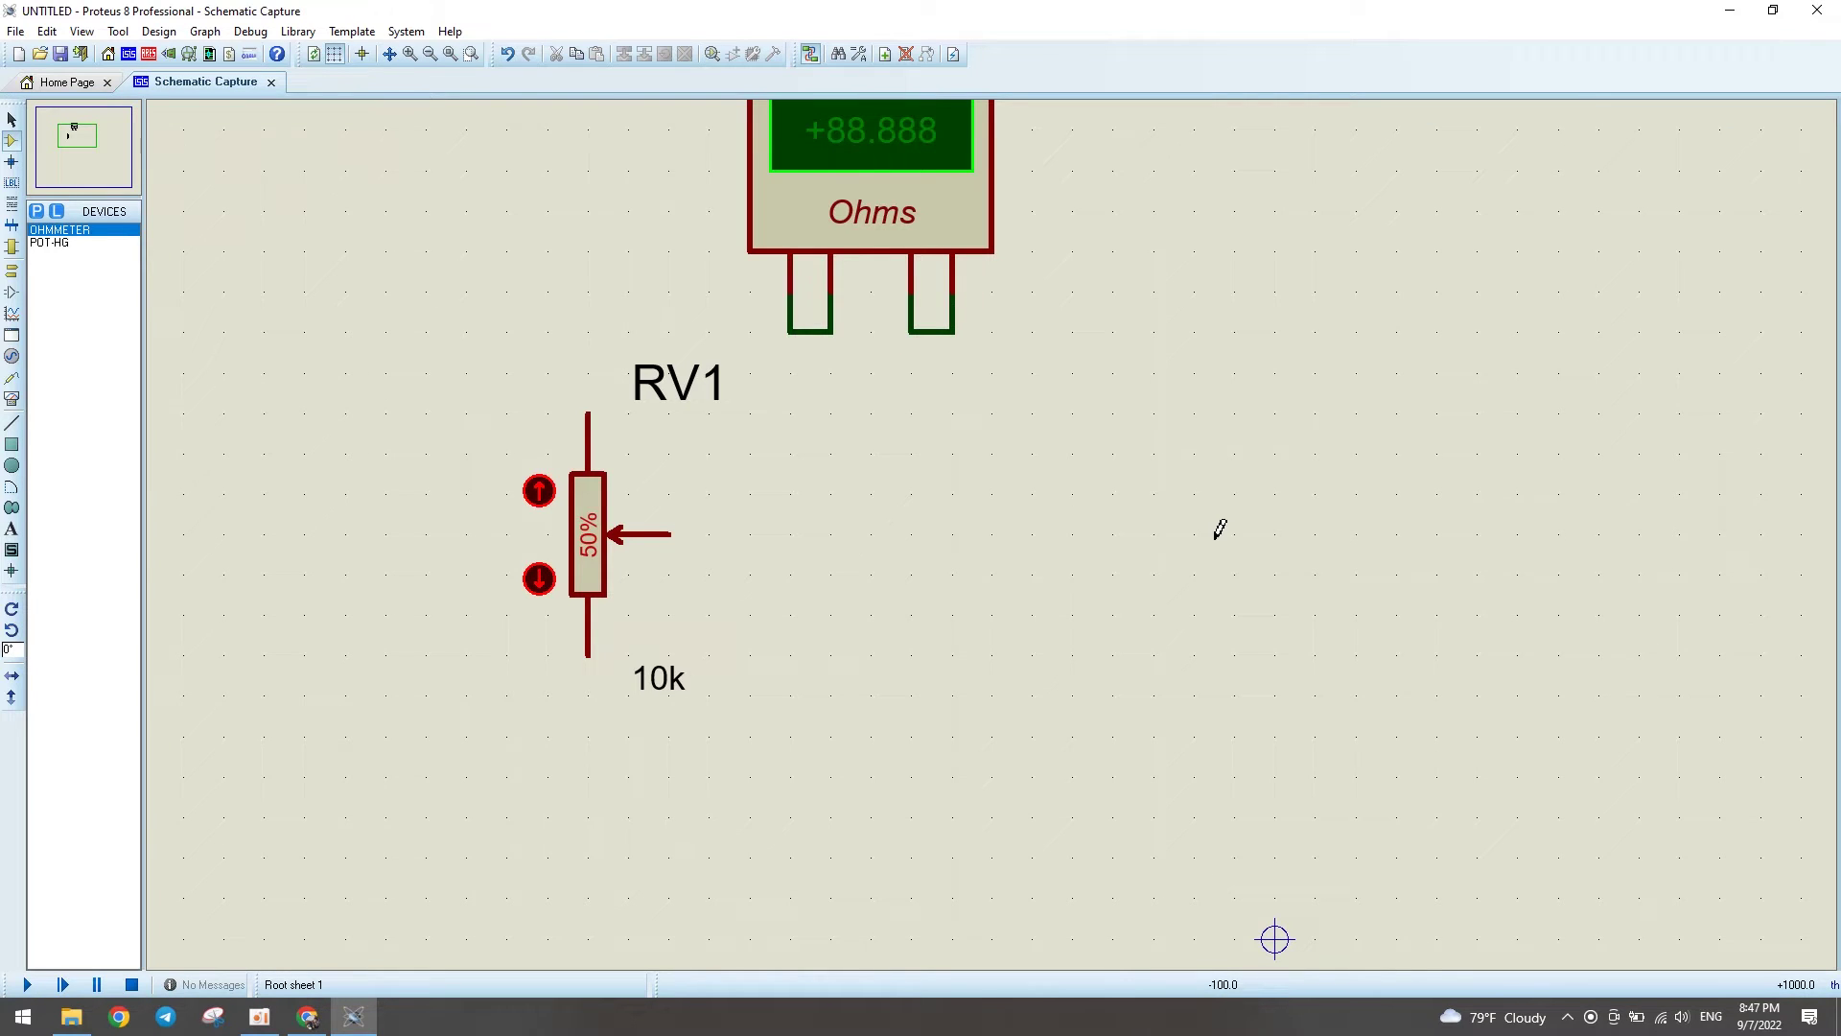
# Step: Wire the ohmmeter's left pin pair to the potentiometer's top terminal and its right pin pair to the wiper
pyautogui.moveTo(784, 329); pyautogui.dragTo(745, 531)
pyautogui.click(791, 331)
pyautogui.click(588, 414)
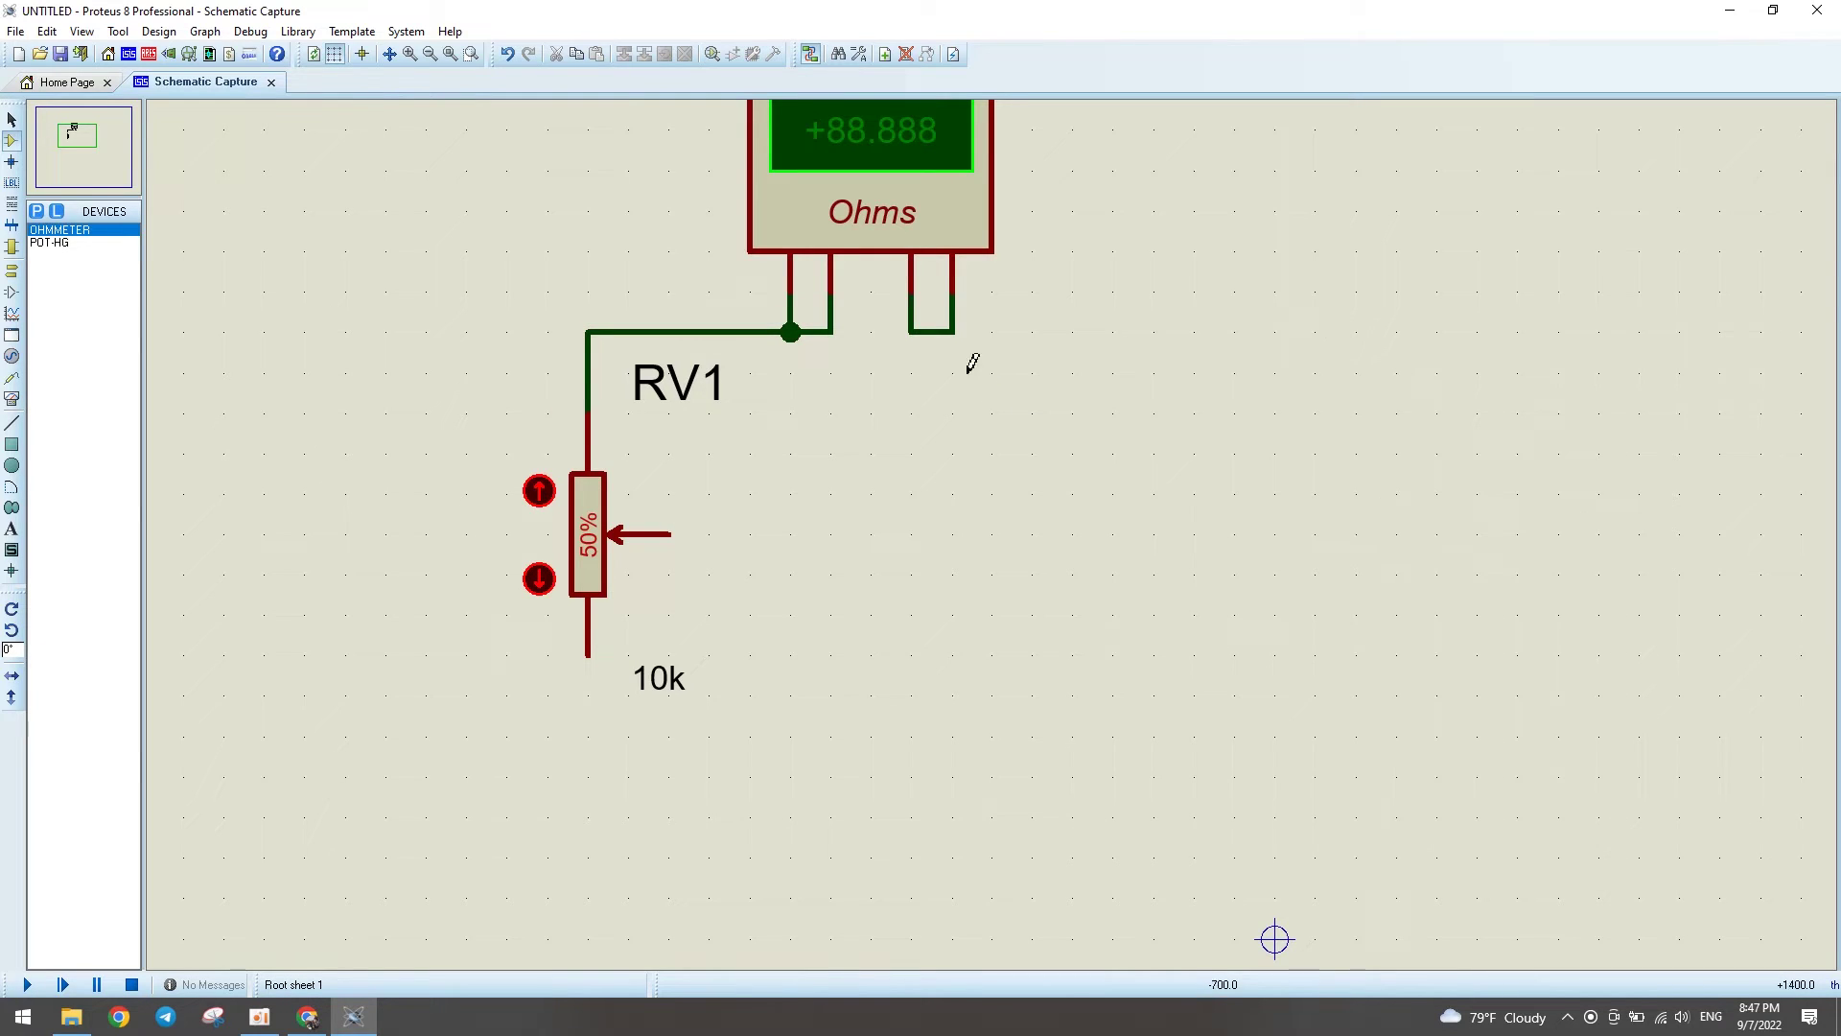
pyautogui.click(952, 331)
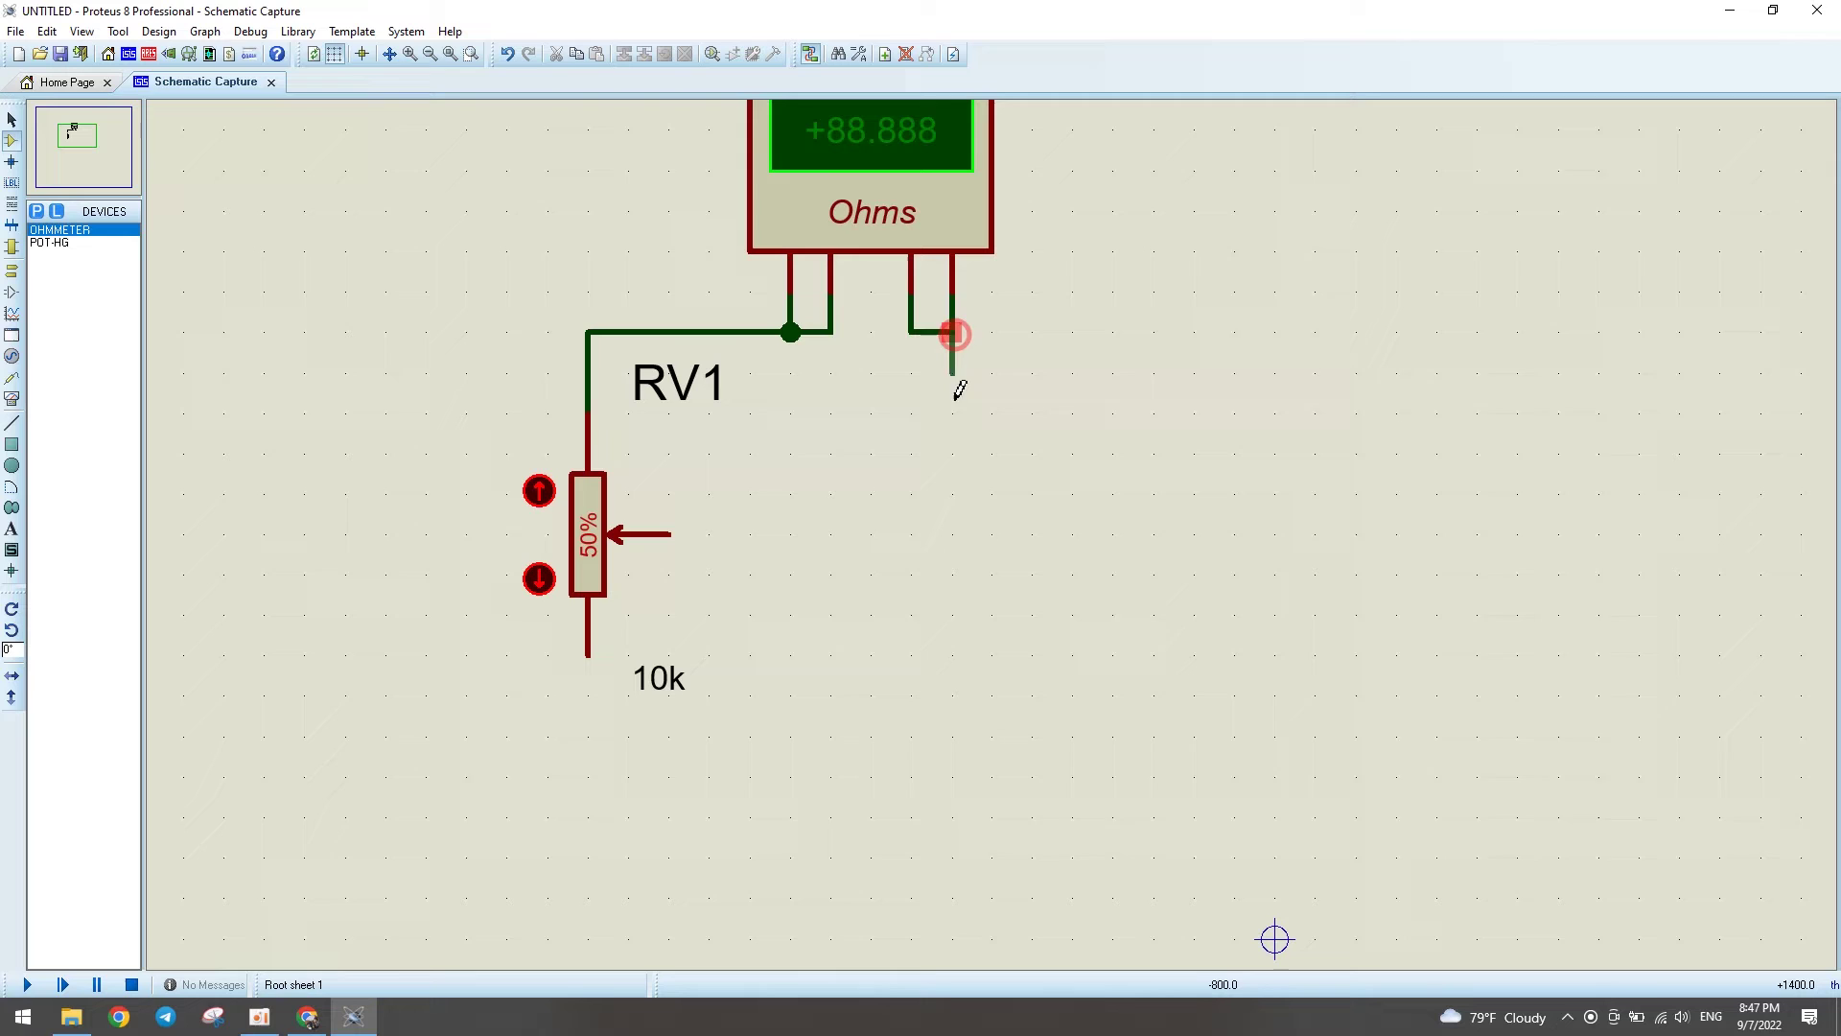
pyautogui.click(671, 534)
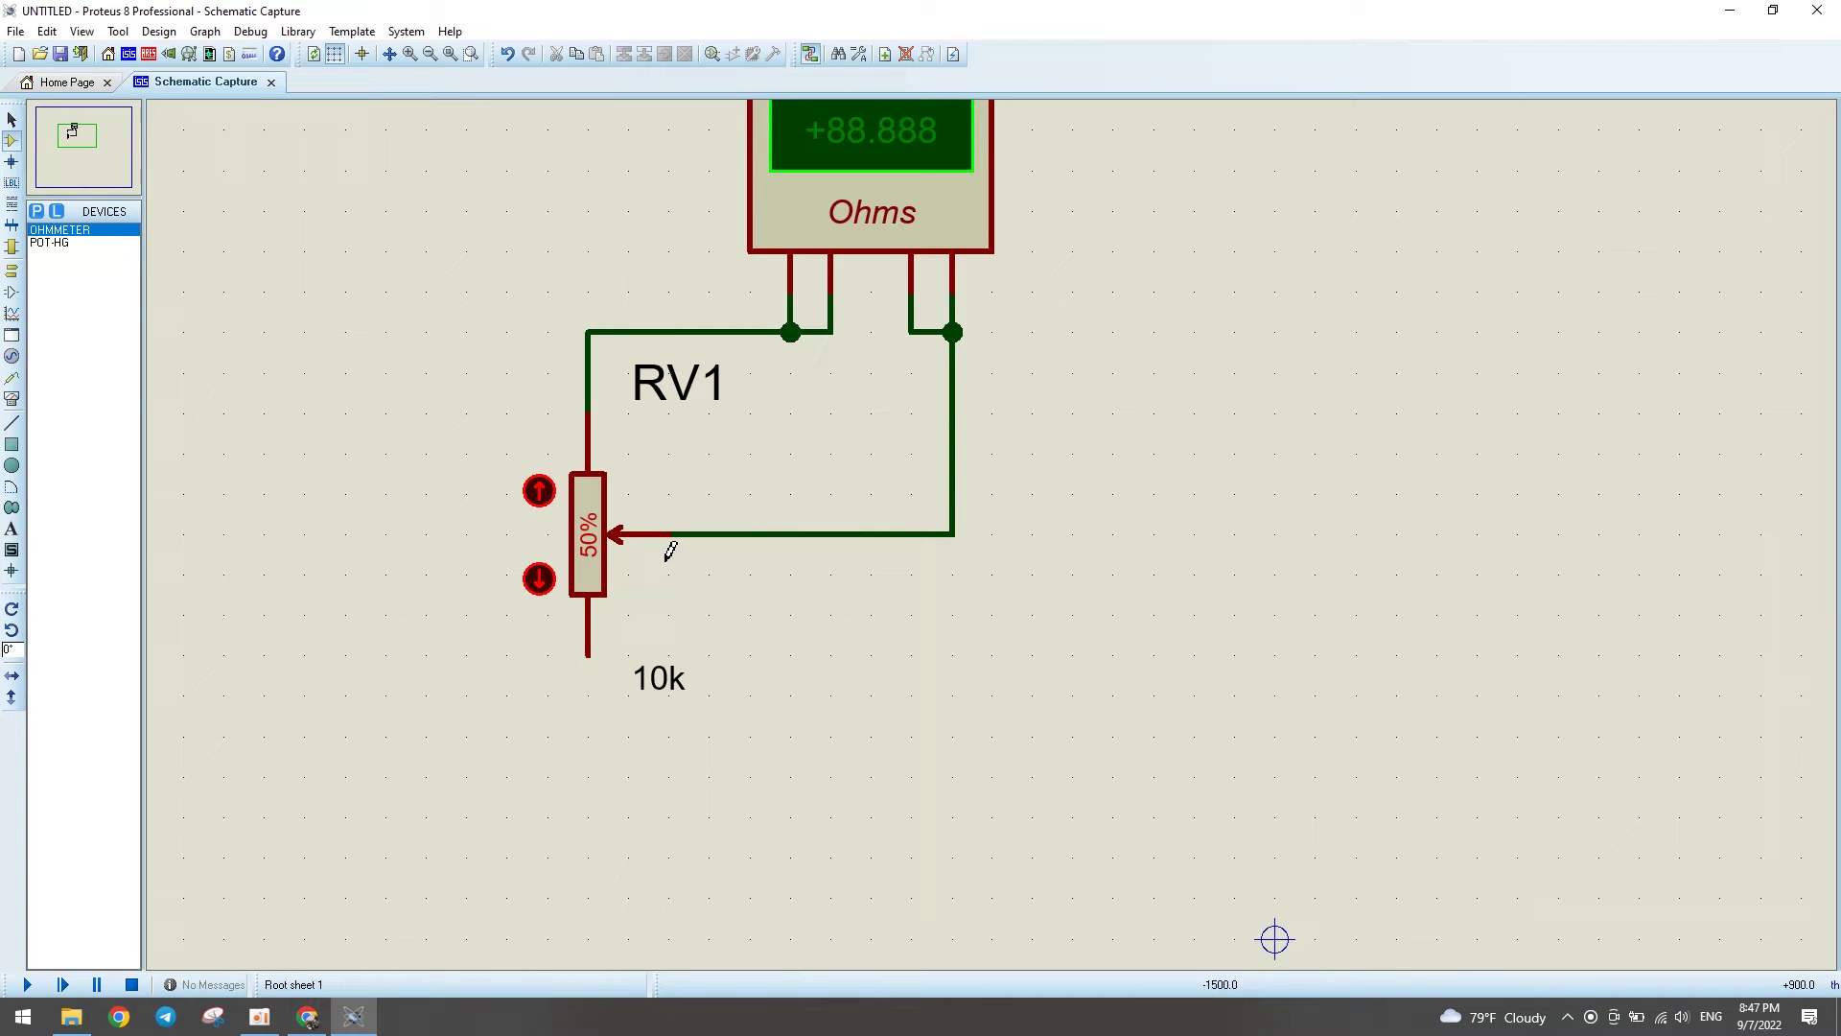
# Step: Run the simulation to check the ohmmeter's reading, and stop it
pyautogui.scroll(-1, 671, 549)
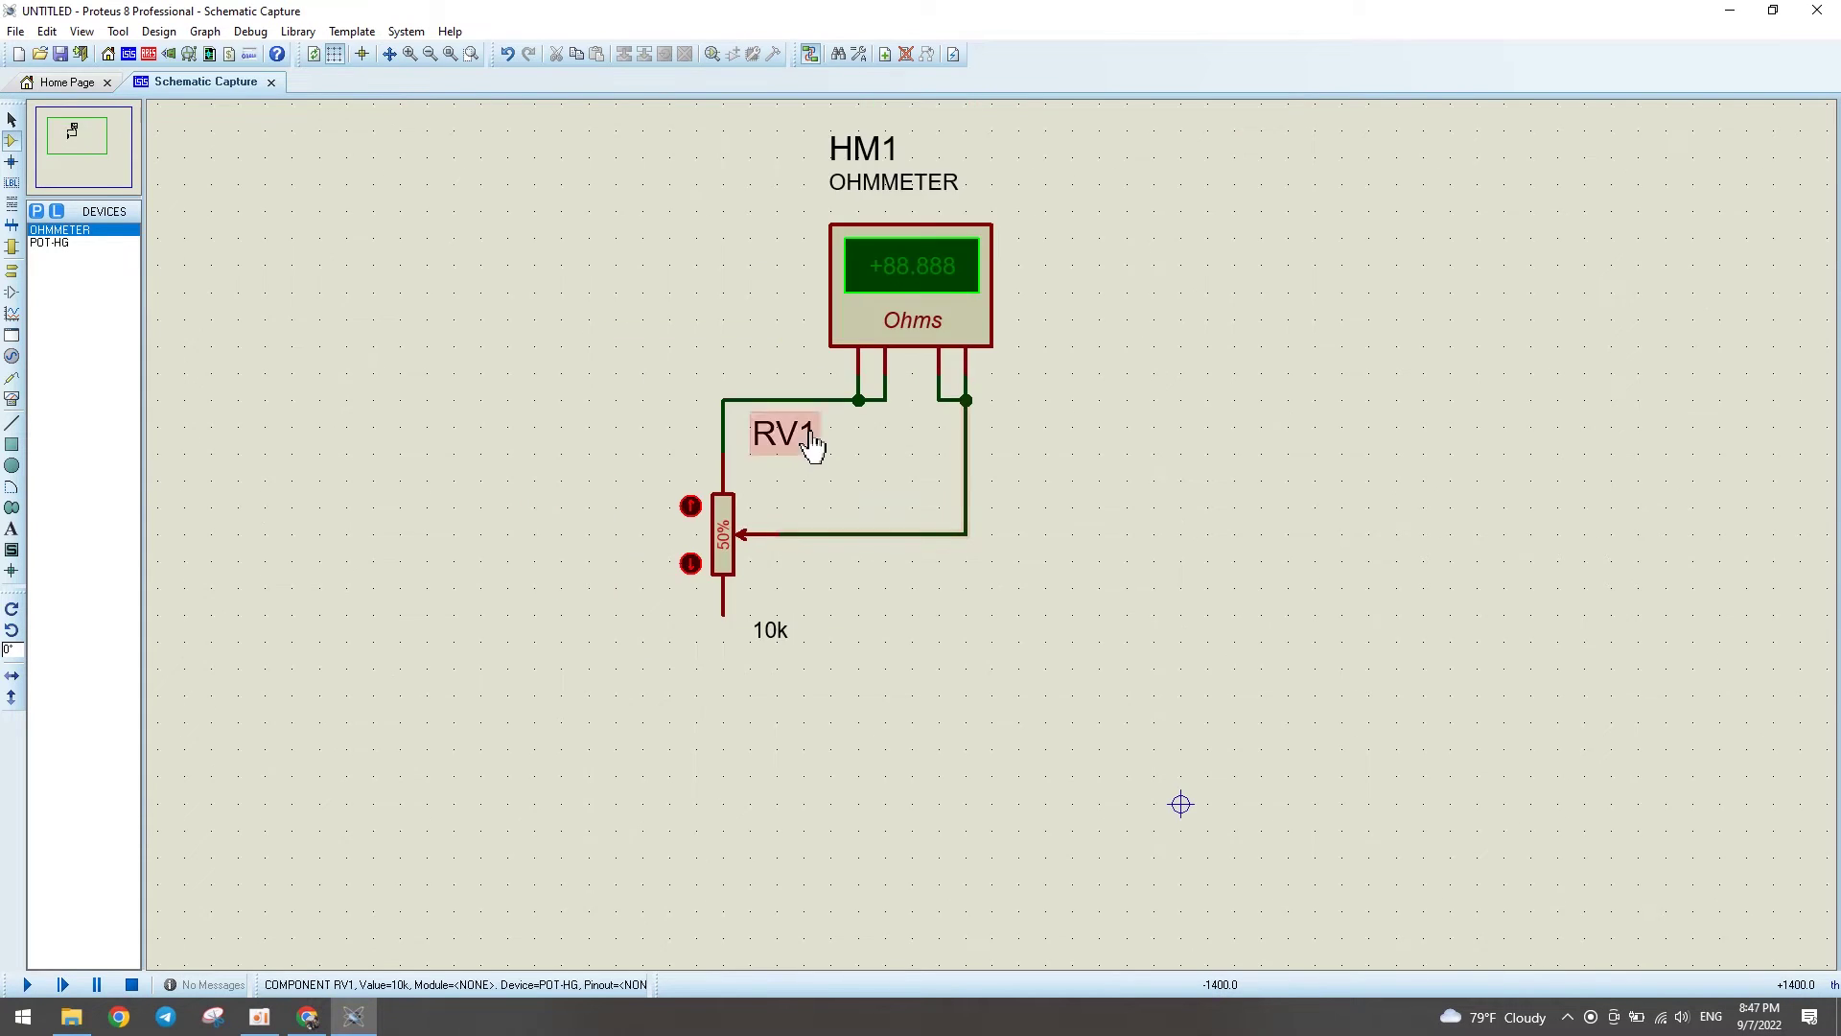
pyautogui.scroll(1, 815, 444)
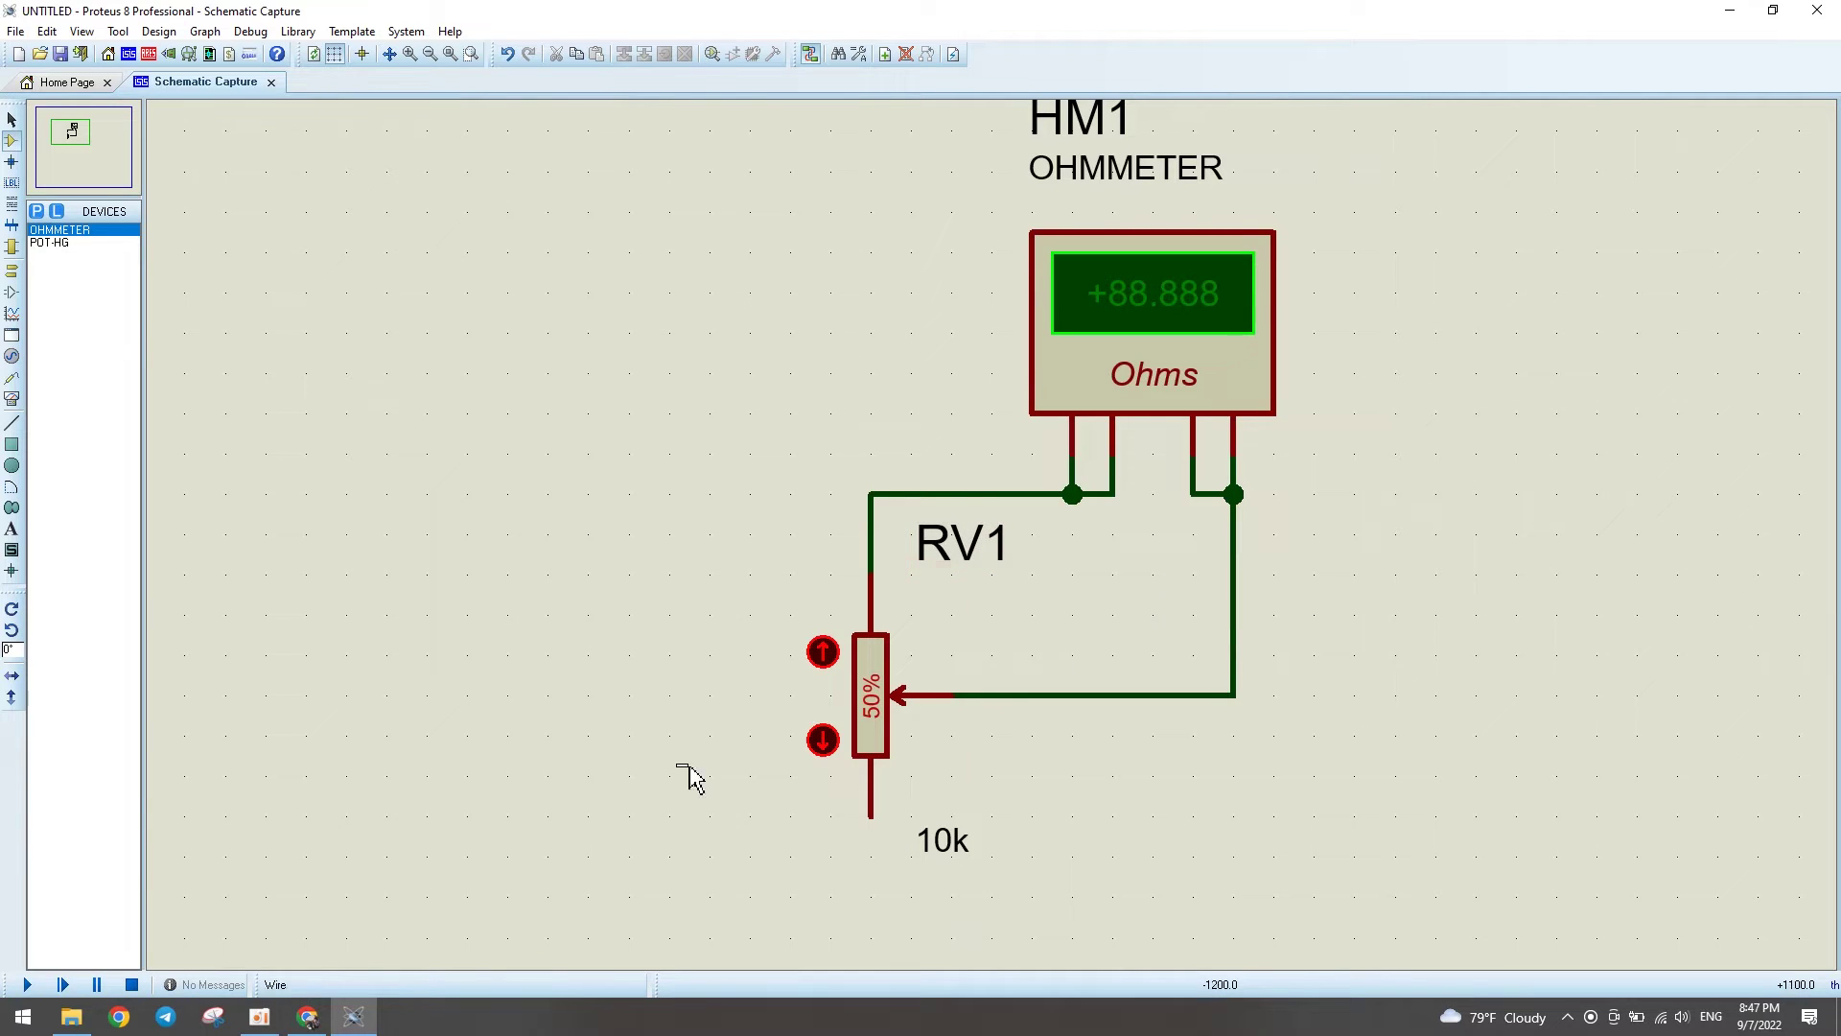
pyautogui.click(32, 985)
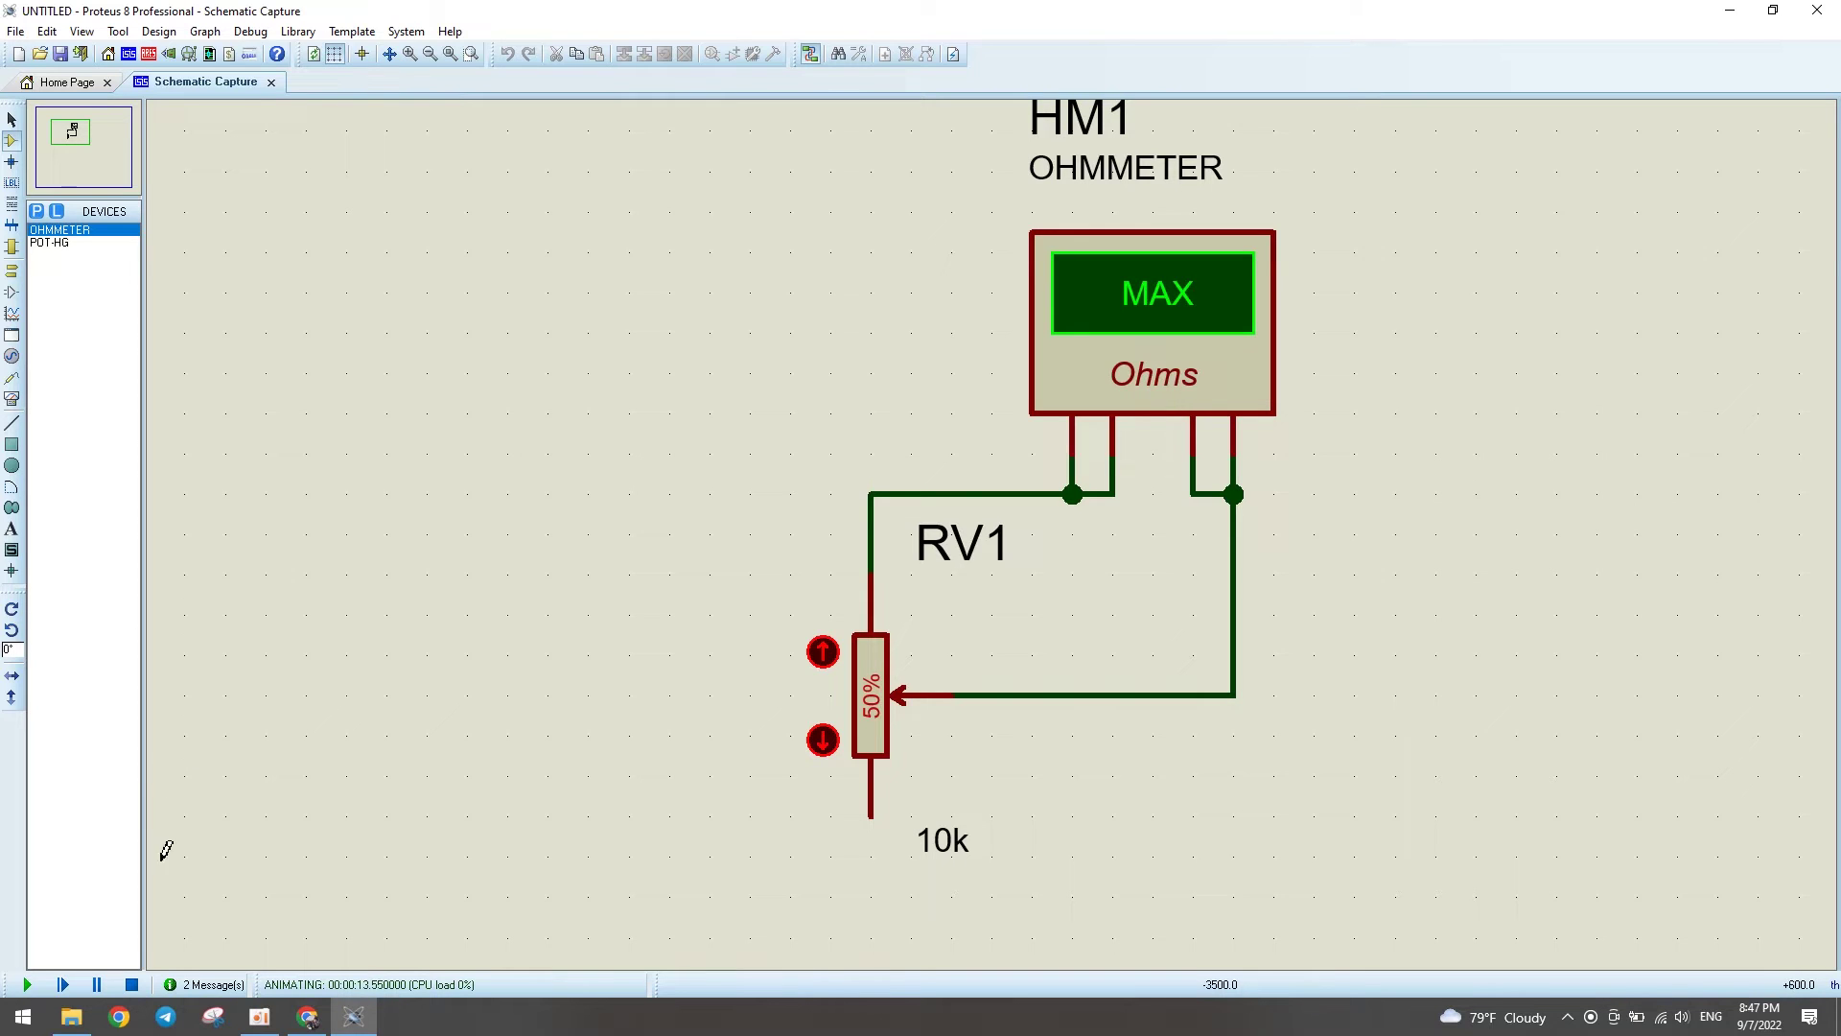
pyautogui.click(133, 984)
# Step: Set the ohmmeter's range to KOhms and run the simulation again
pyautogui.click(1125, 349)
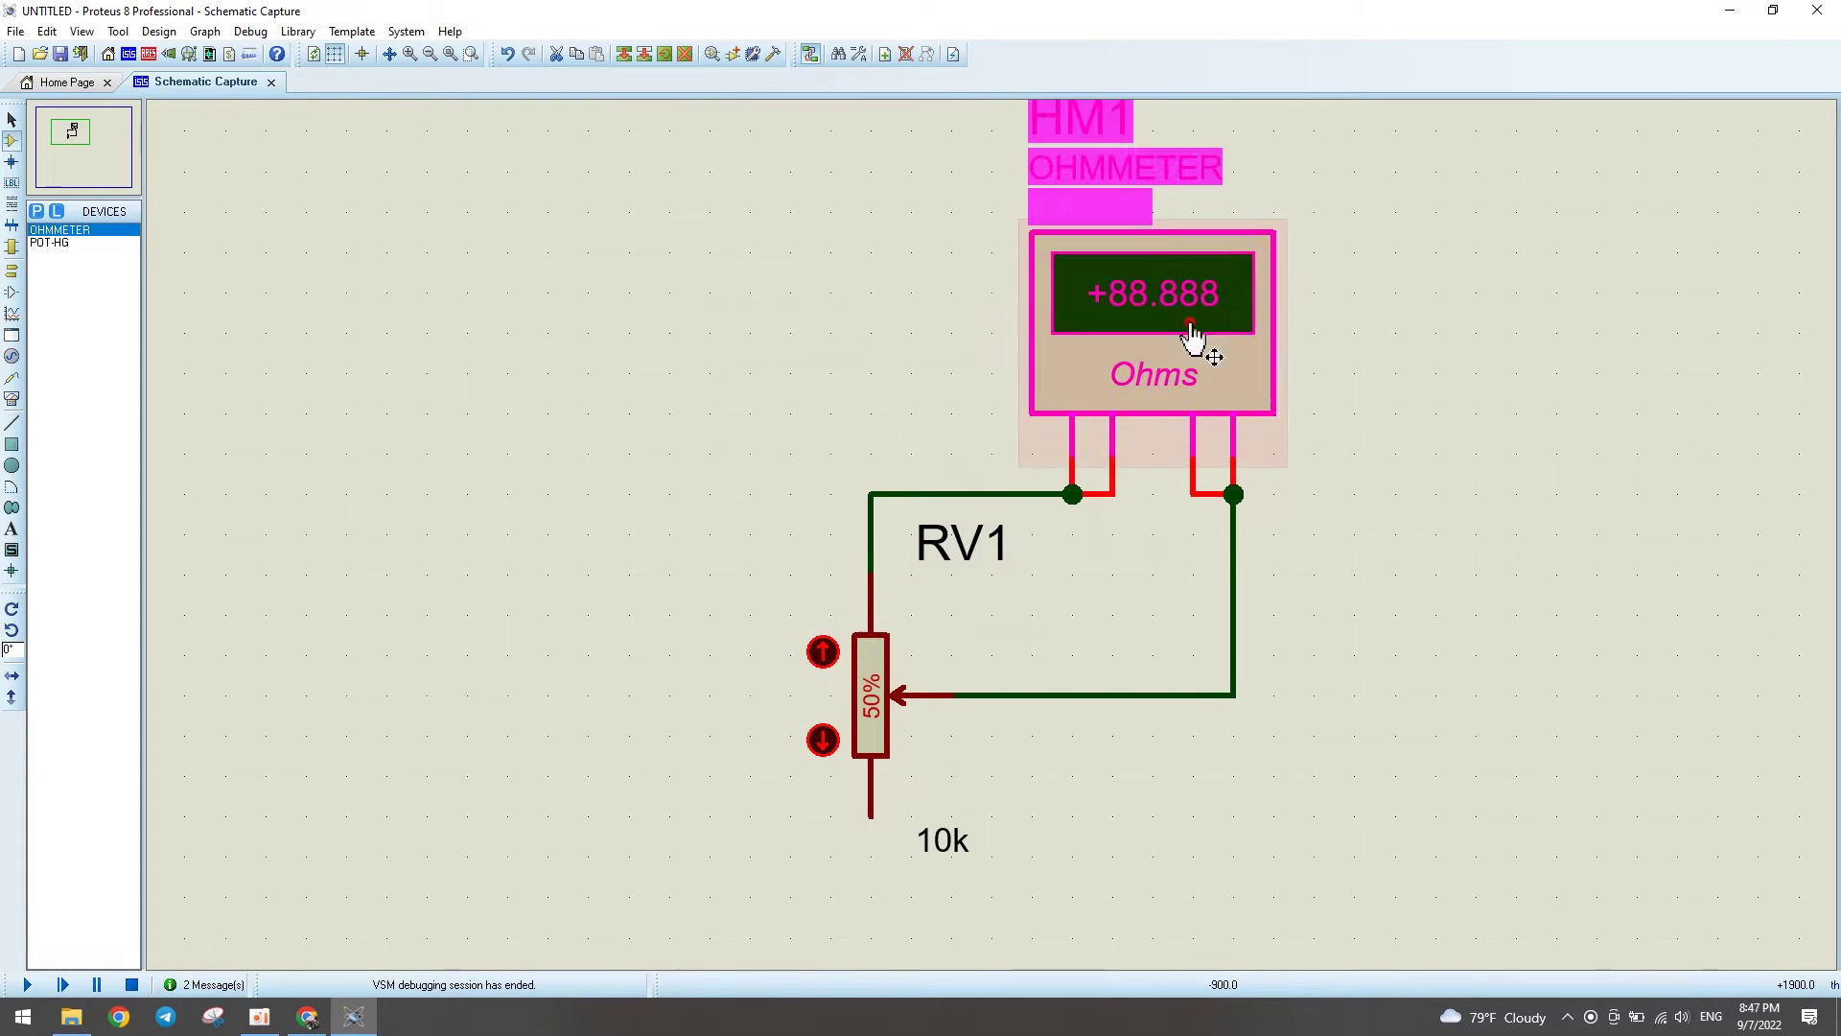
pyautogui.click(1125, 349)
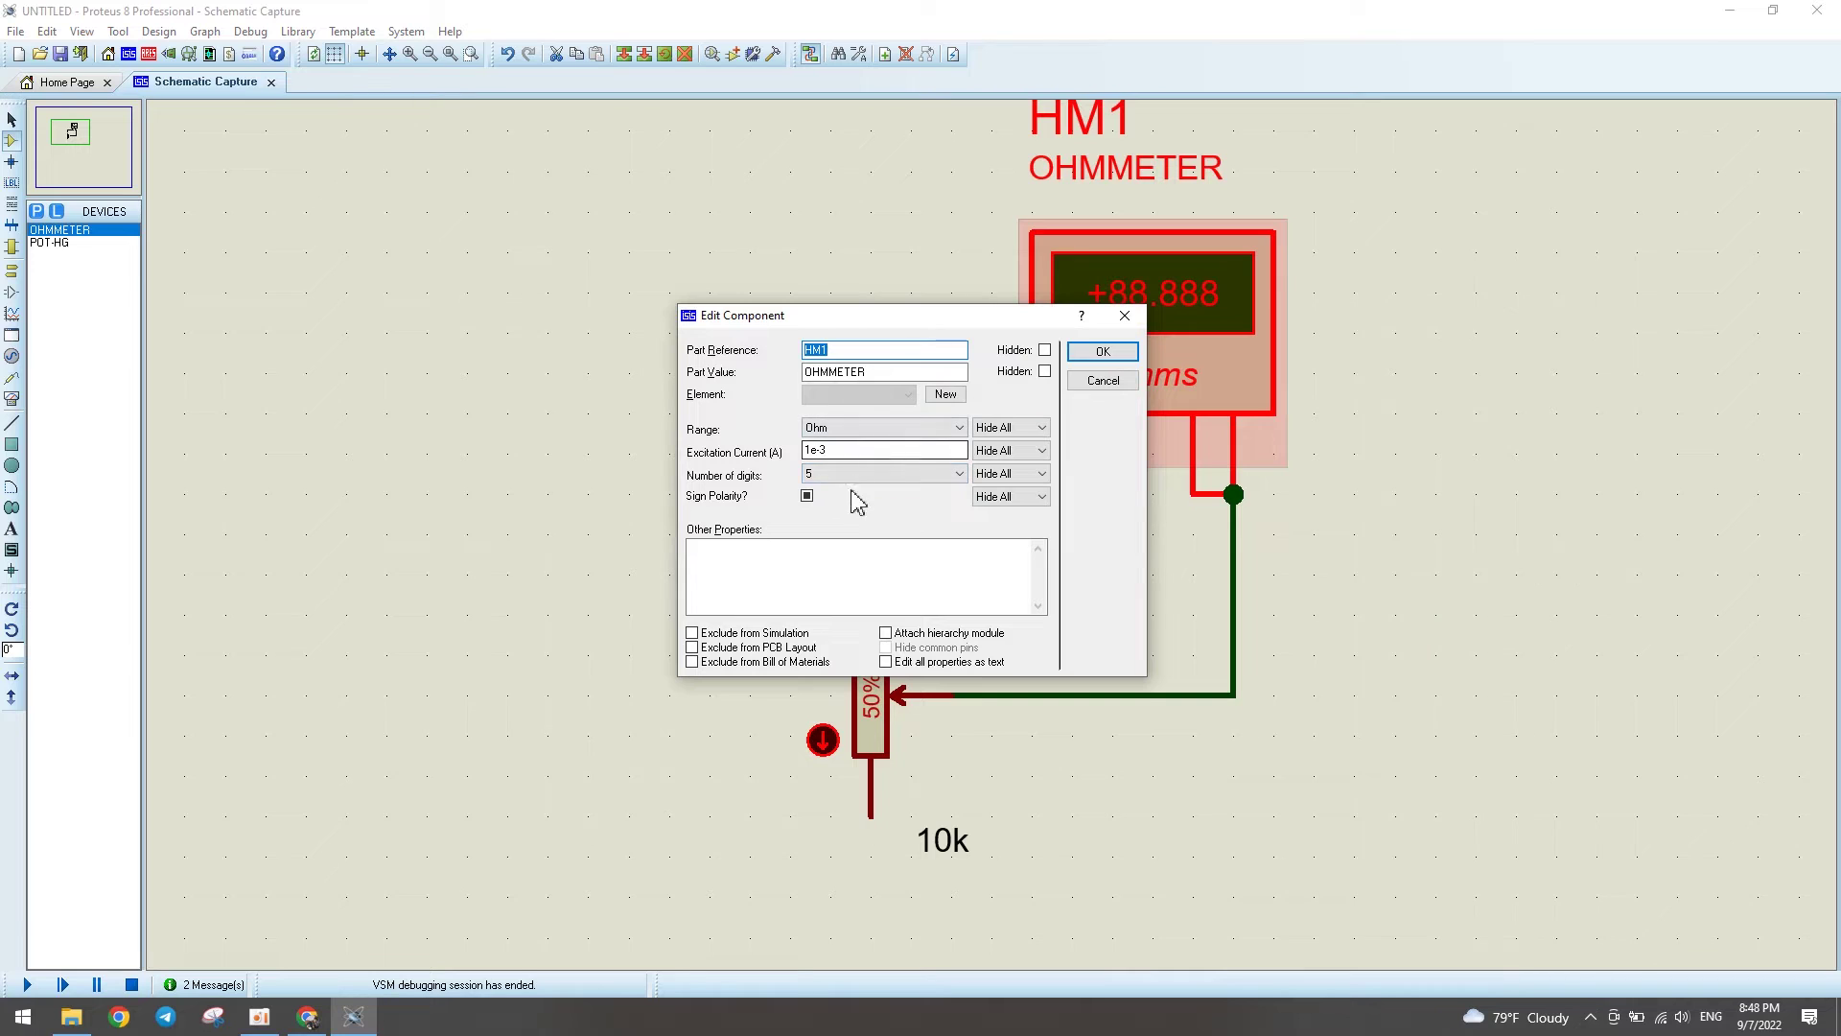
pyautogui.click(833, 470)
pyautogui.click(1102, 351)
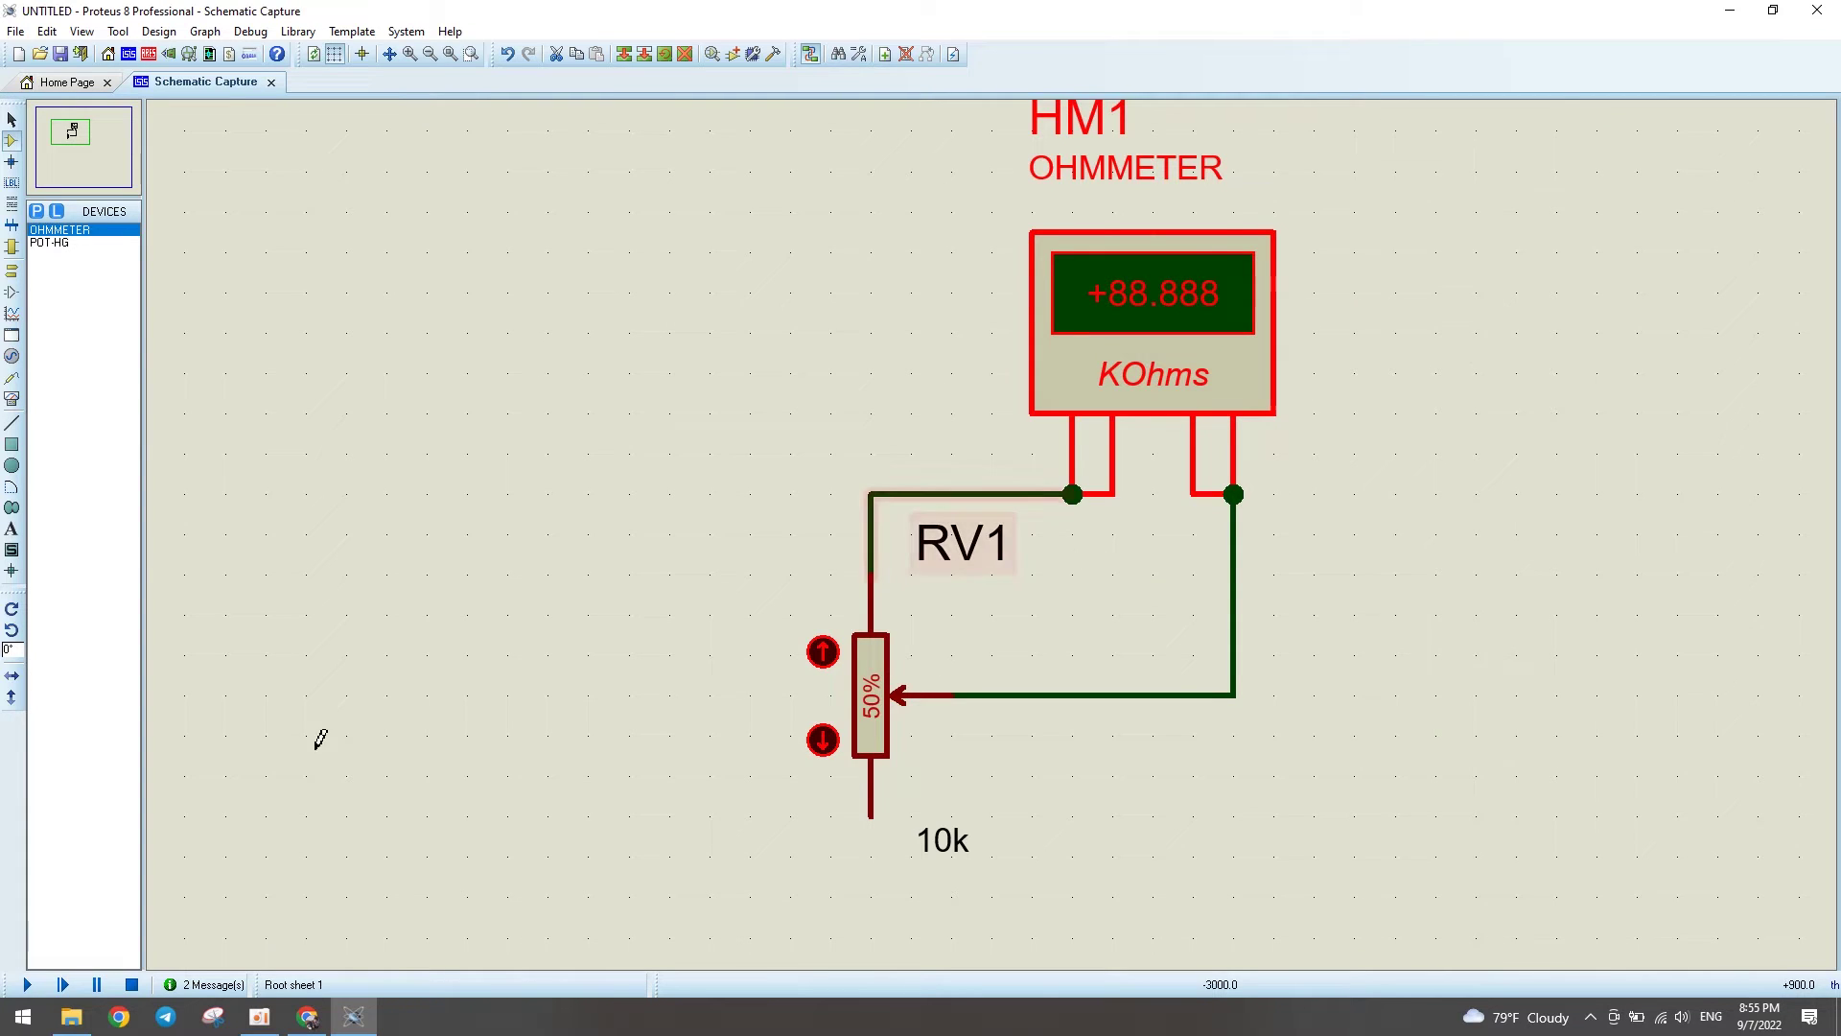
pyautogui.click(27, 984)
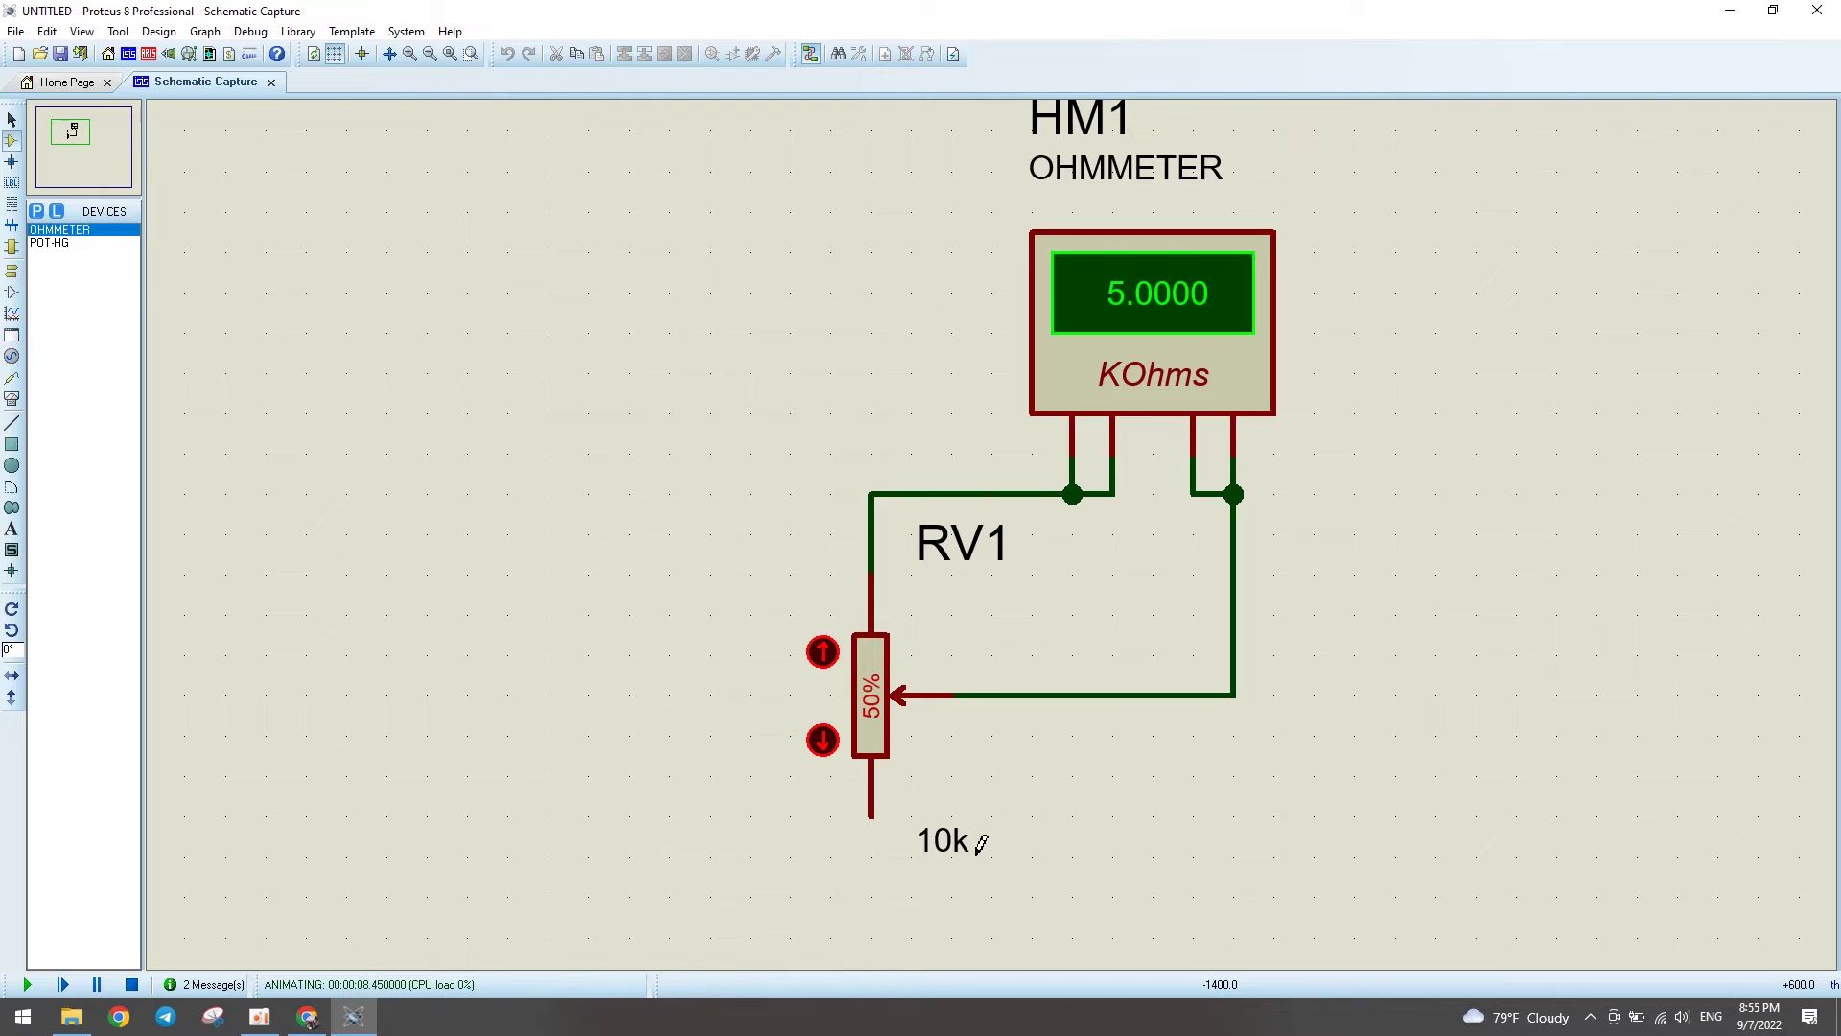
# Step: Sweep the potentiometer's wiper up to 100% and down to 0% in the running simulation, and stop it
pyautogui.moveTo(876, 710); pyautogui.dragTo(879, 721)
pyautogui.scroll(10, 868, 690)
pyautogui.scroll(-5, 881, 695)
pyautogui.scroll(-8, 882, 696)
pyautogui.scroll(18, 877, 671)
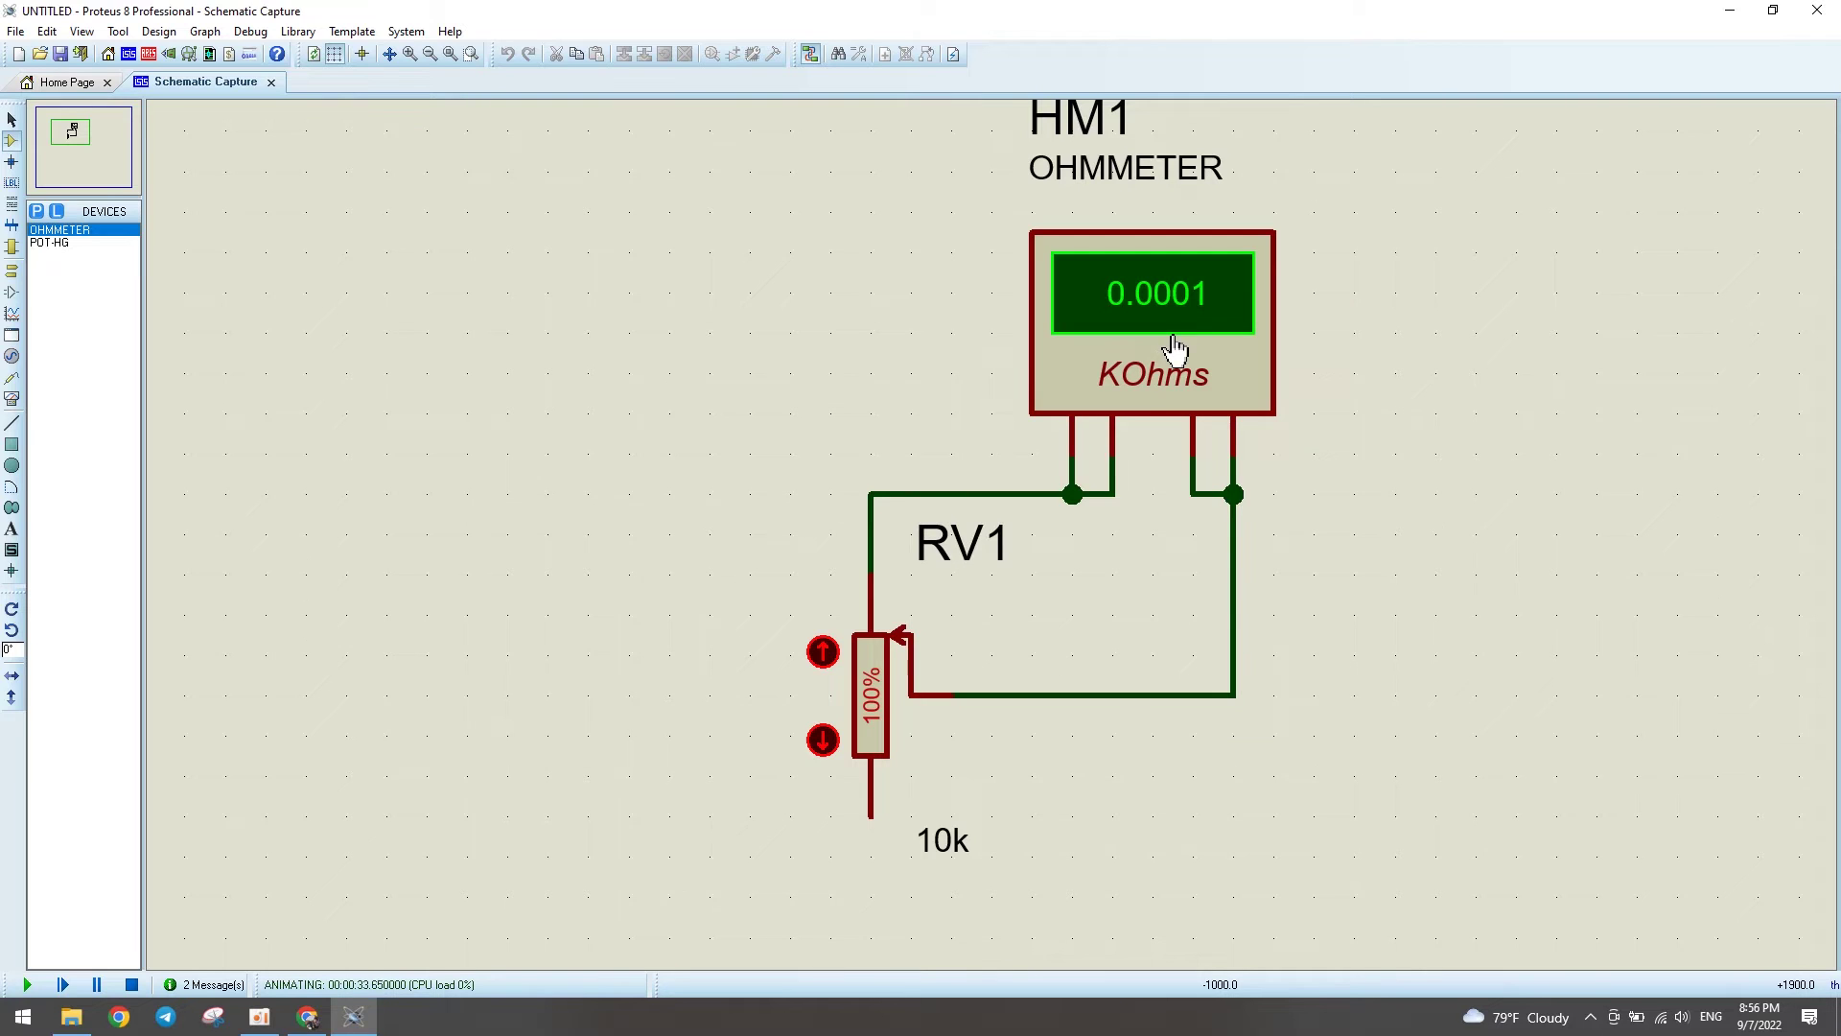
pyautogui.moveTo(887, 637); pyautogui.dragTo(883, 770)
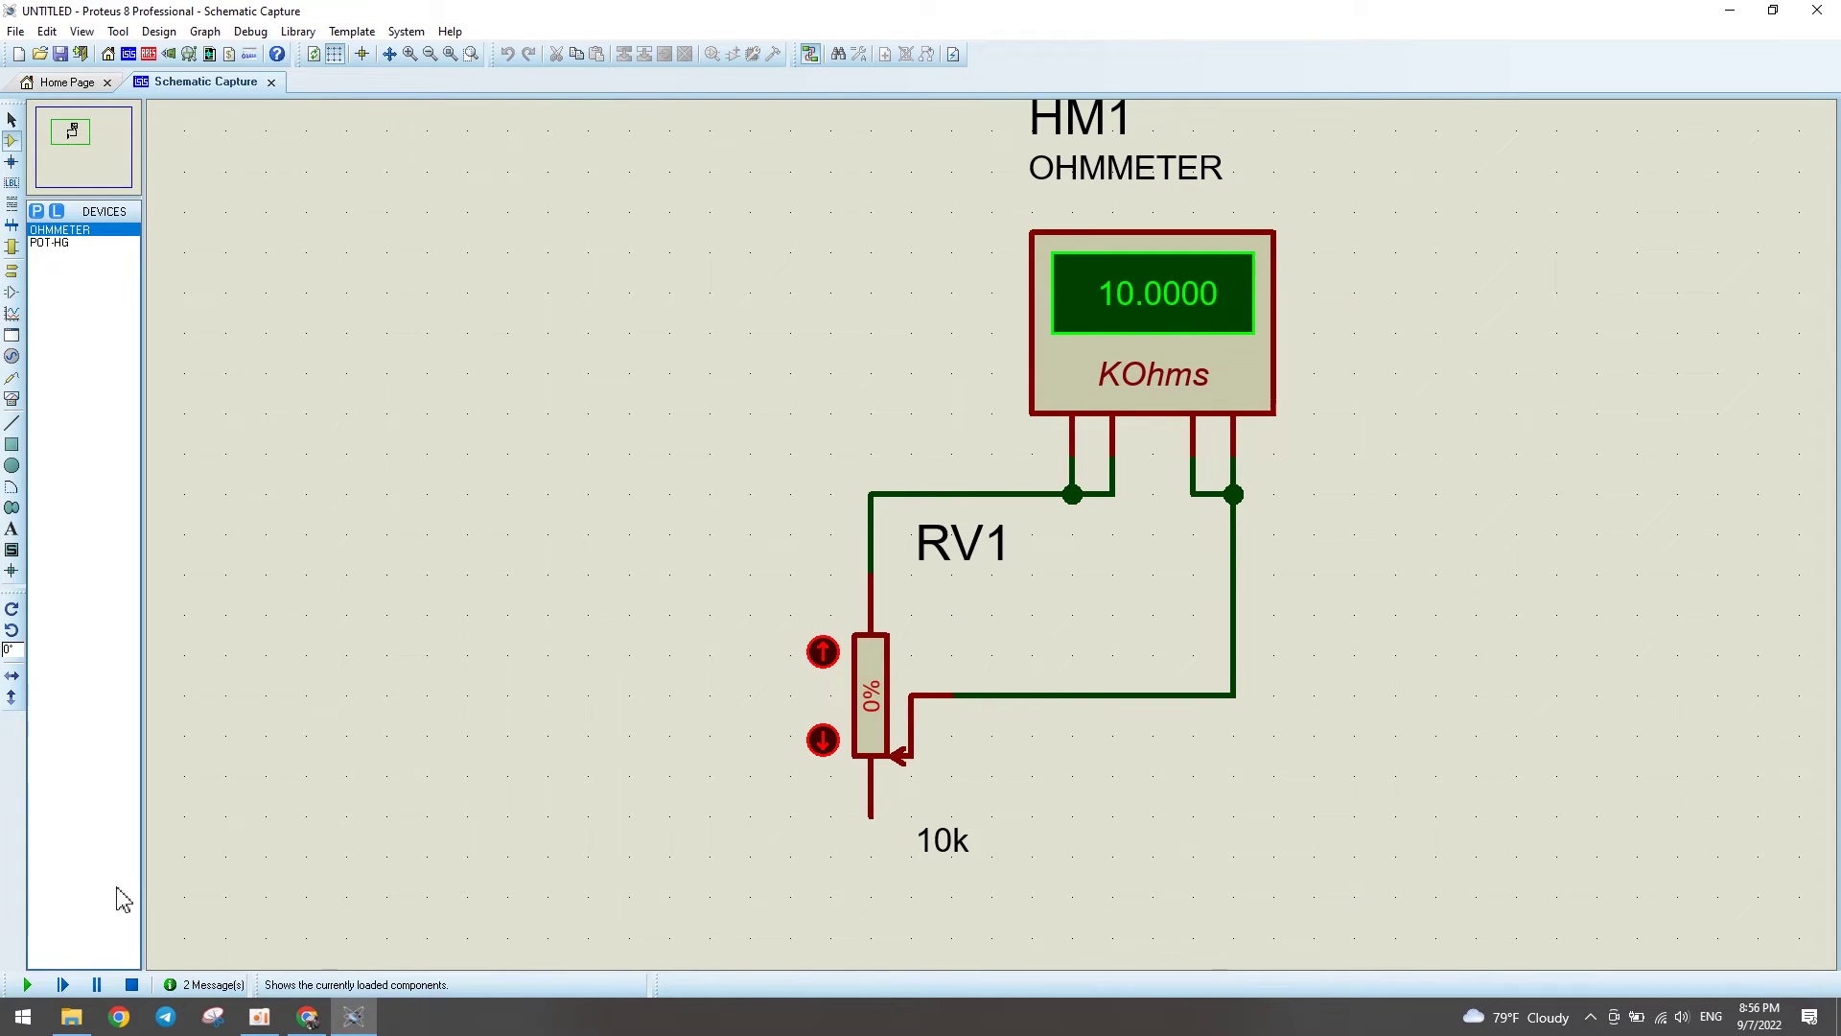
pyautogui.click(146, 985)
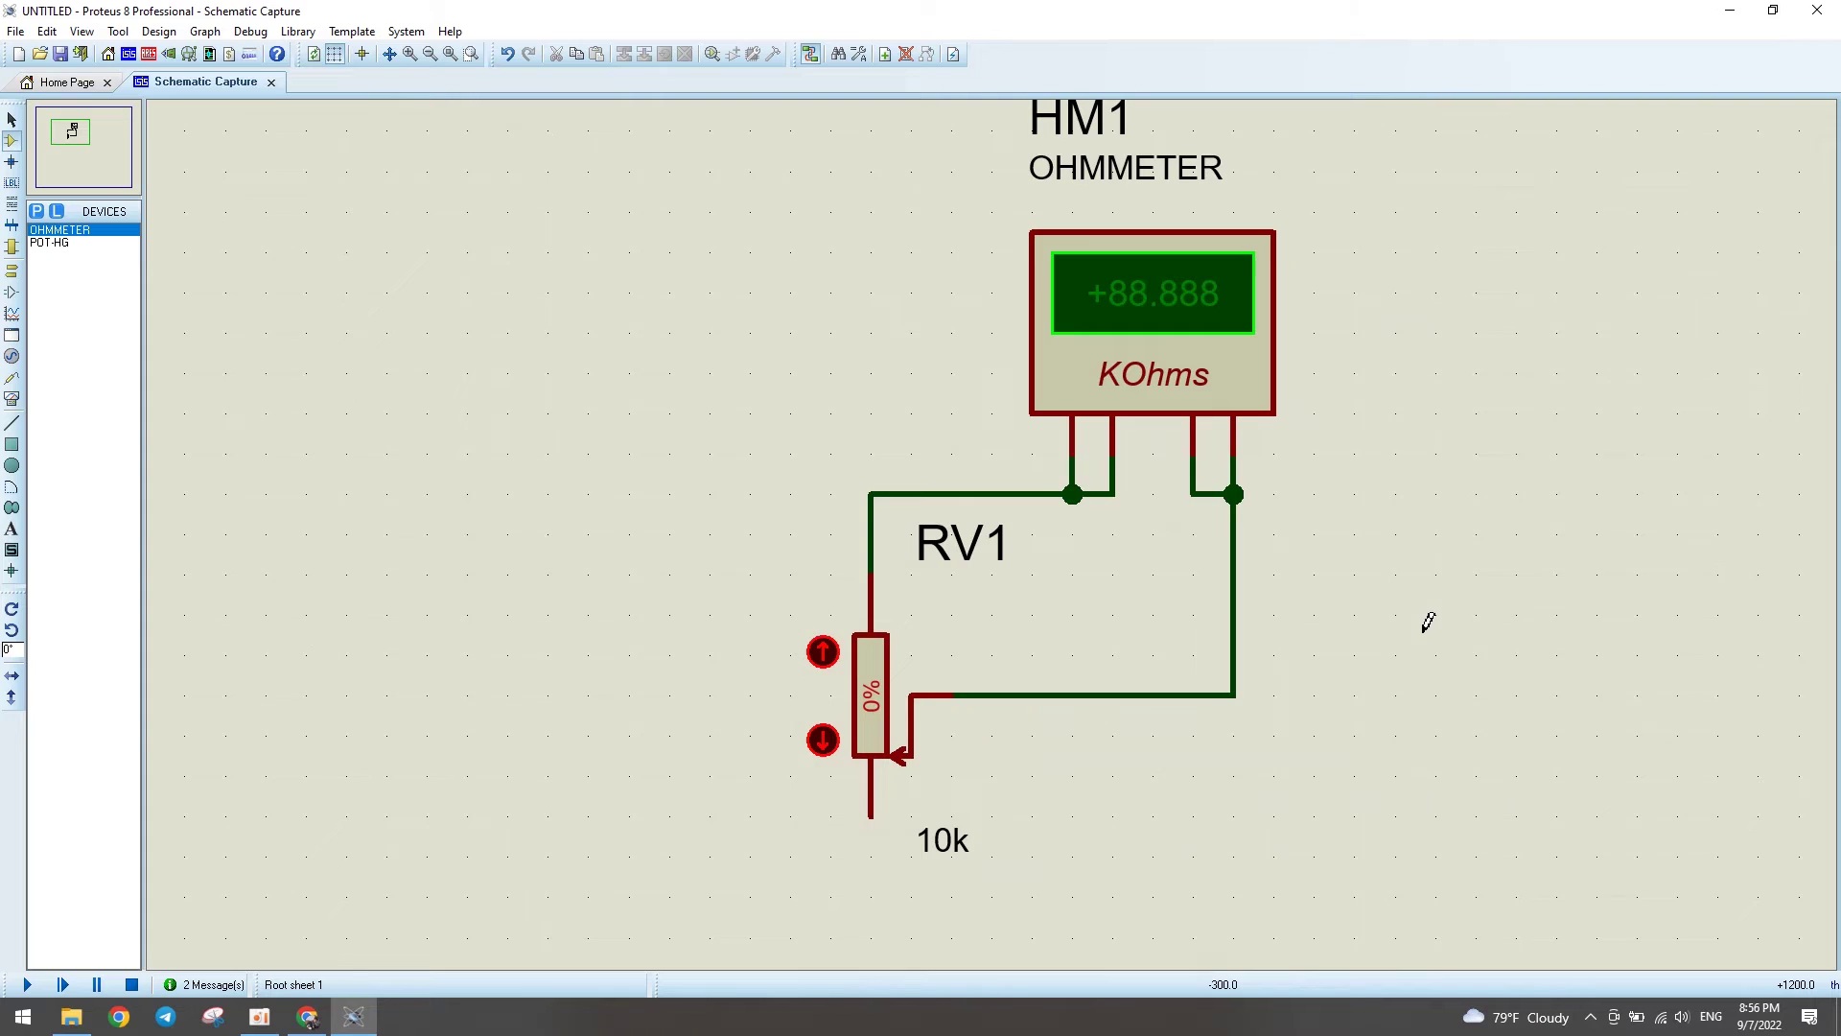
# Step: Place a second ohmmeter to the right of the first and raise it to roughly the first one's height
pyautogui.click(1489, 618)
pyautogui.click(1533, 608)
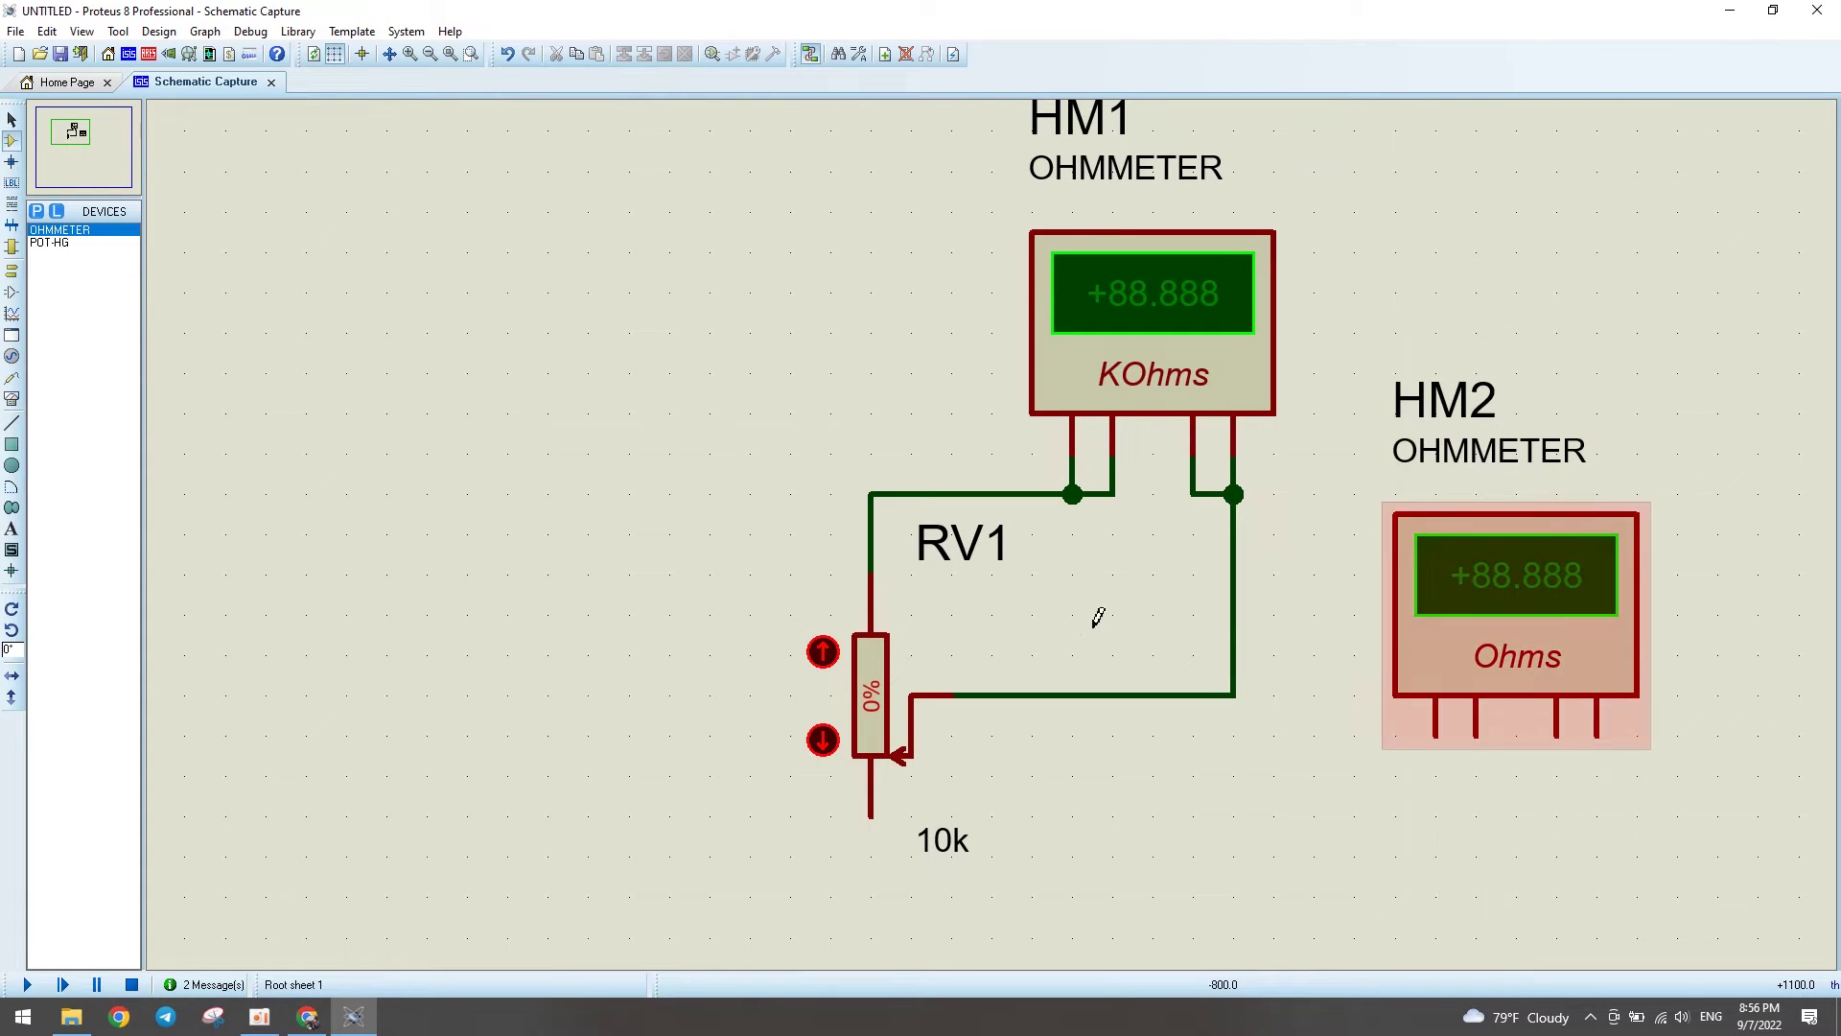
pyautogui.click(1551, 577)
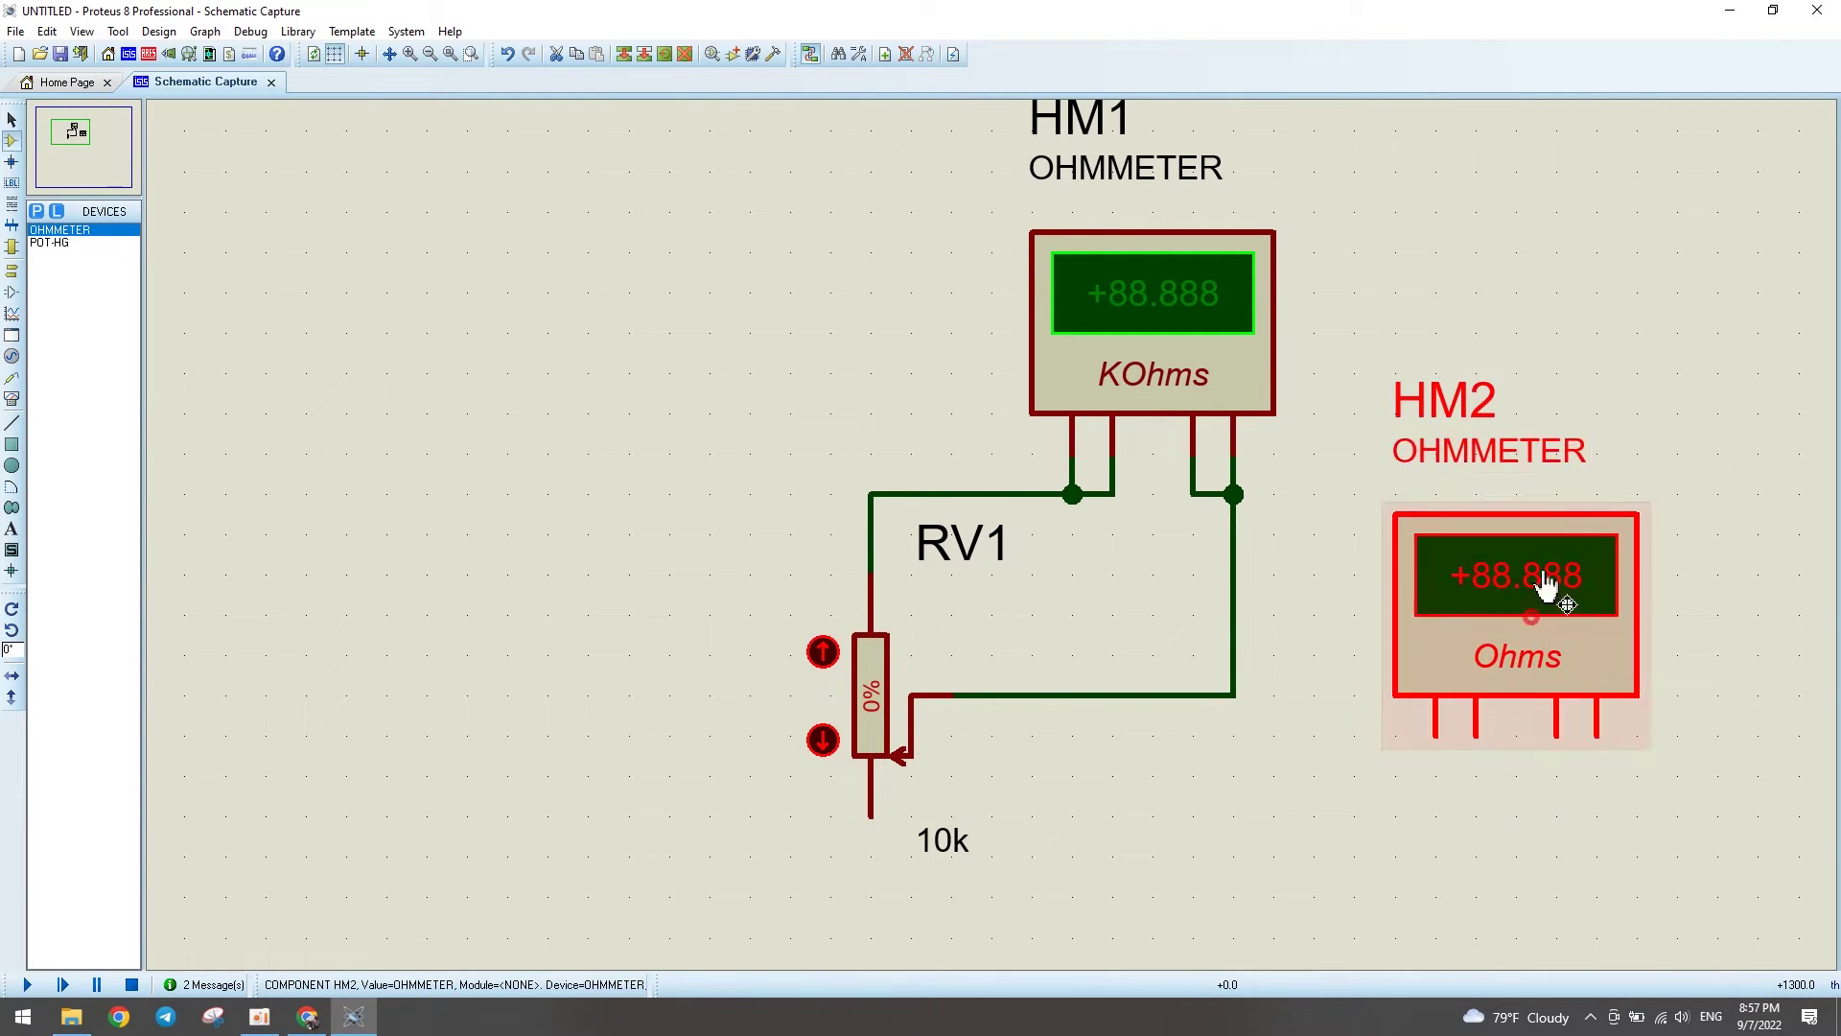
pyautogui.moveTo(1530, 491); pyautogui.dragTo(1530, 207)
pyautogui.moveTo(1447, 465); pyautogui.dragTo(1447, 425)
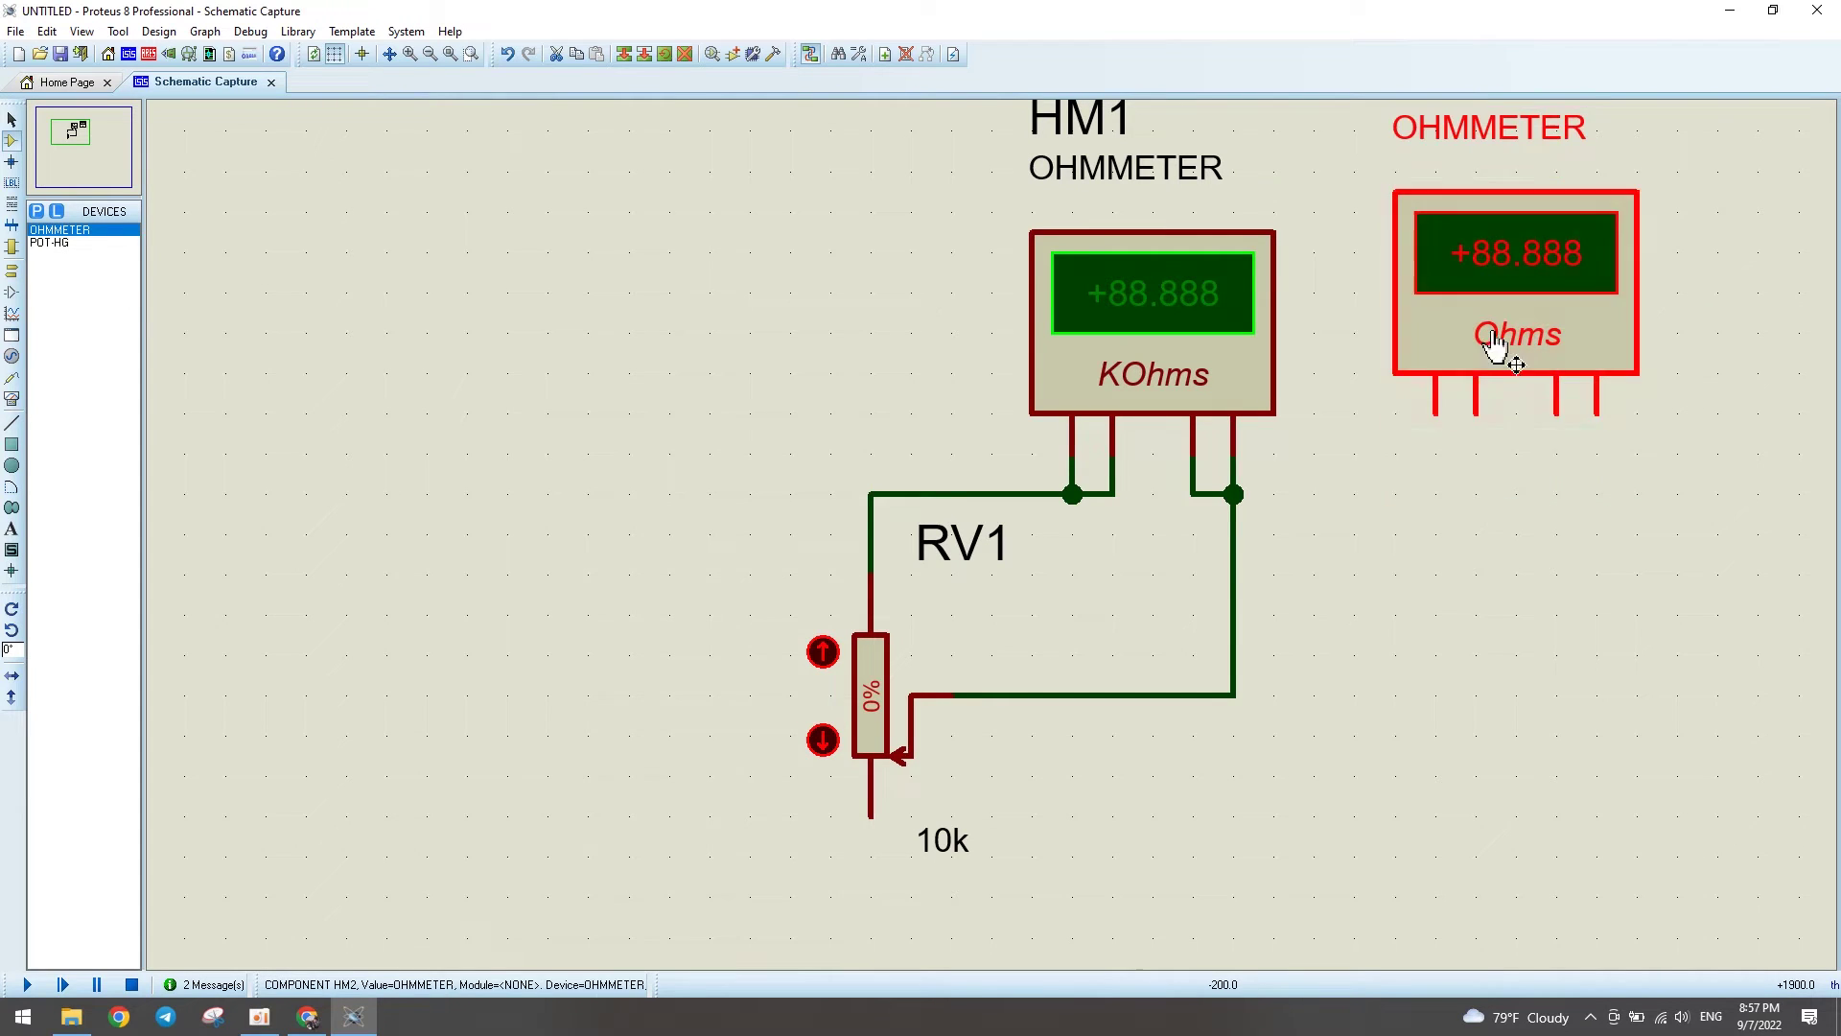
# Step: Wire the second ohmmeter's two left pins together and its two right pins together
pyautogui.click(1435, 413)
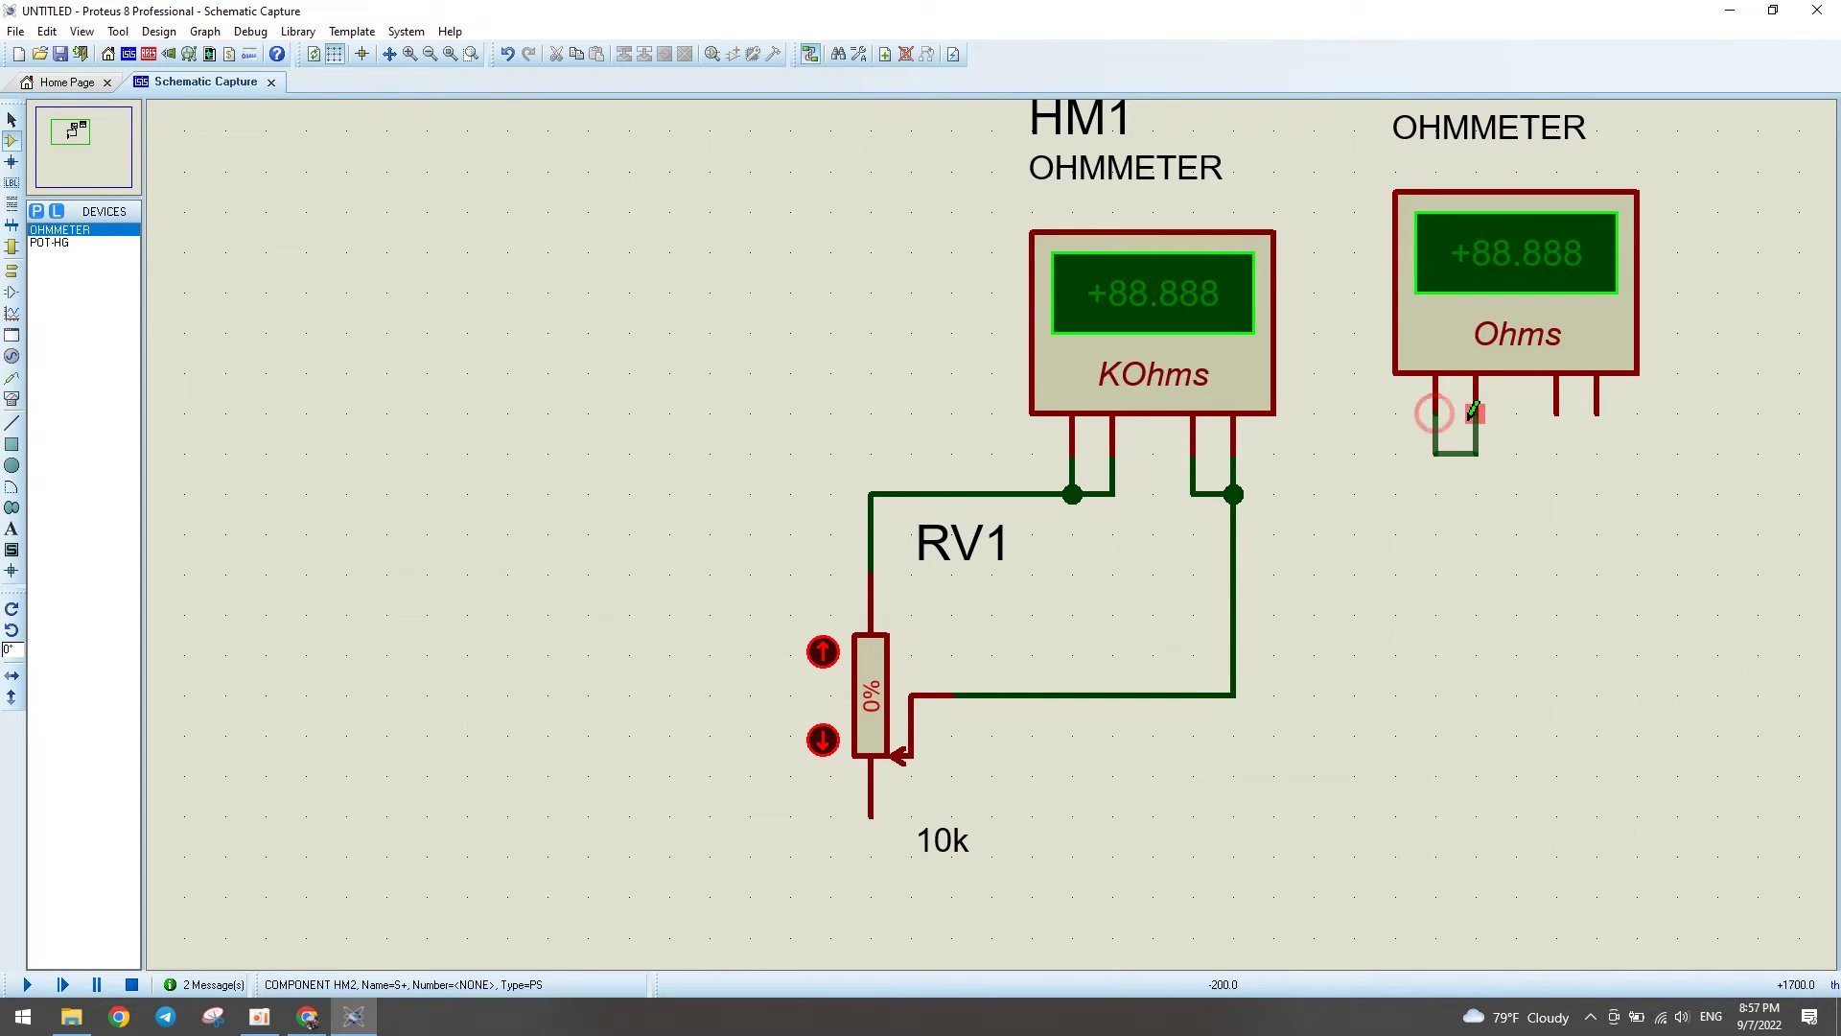
pyautogui.click(1474, 418)
pyautogui.click(1556, 415)
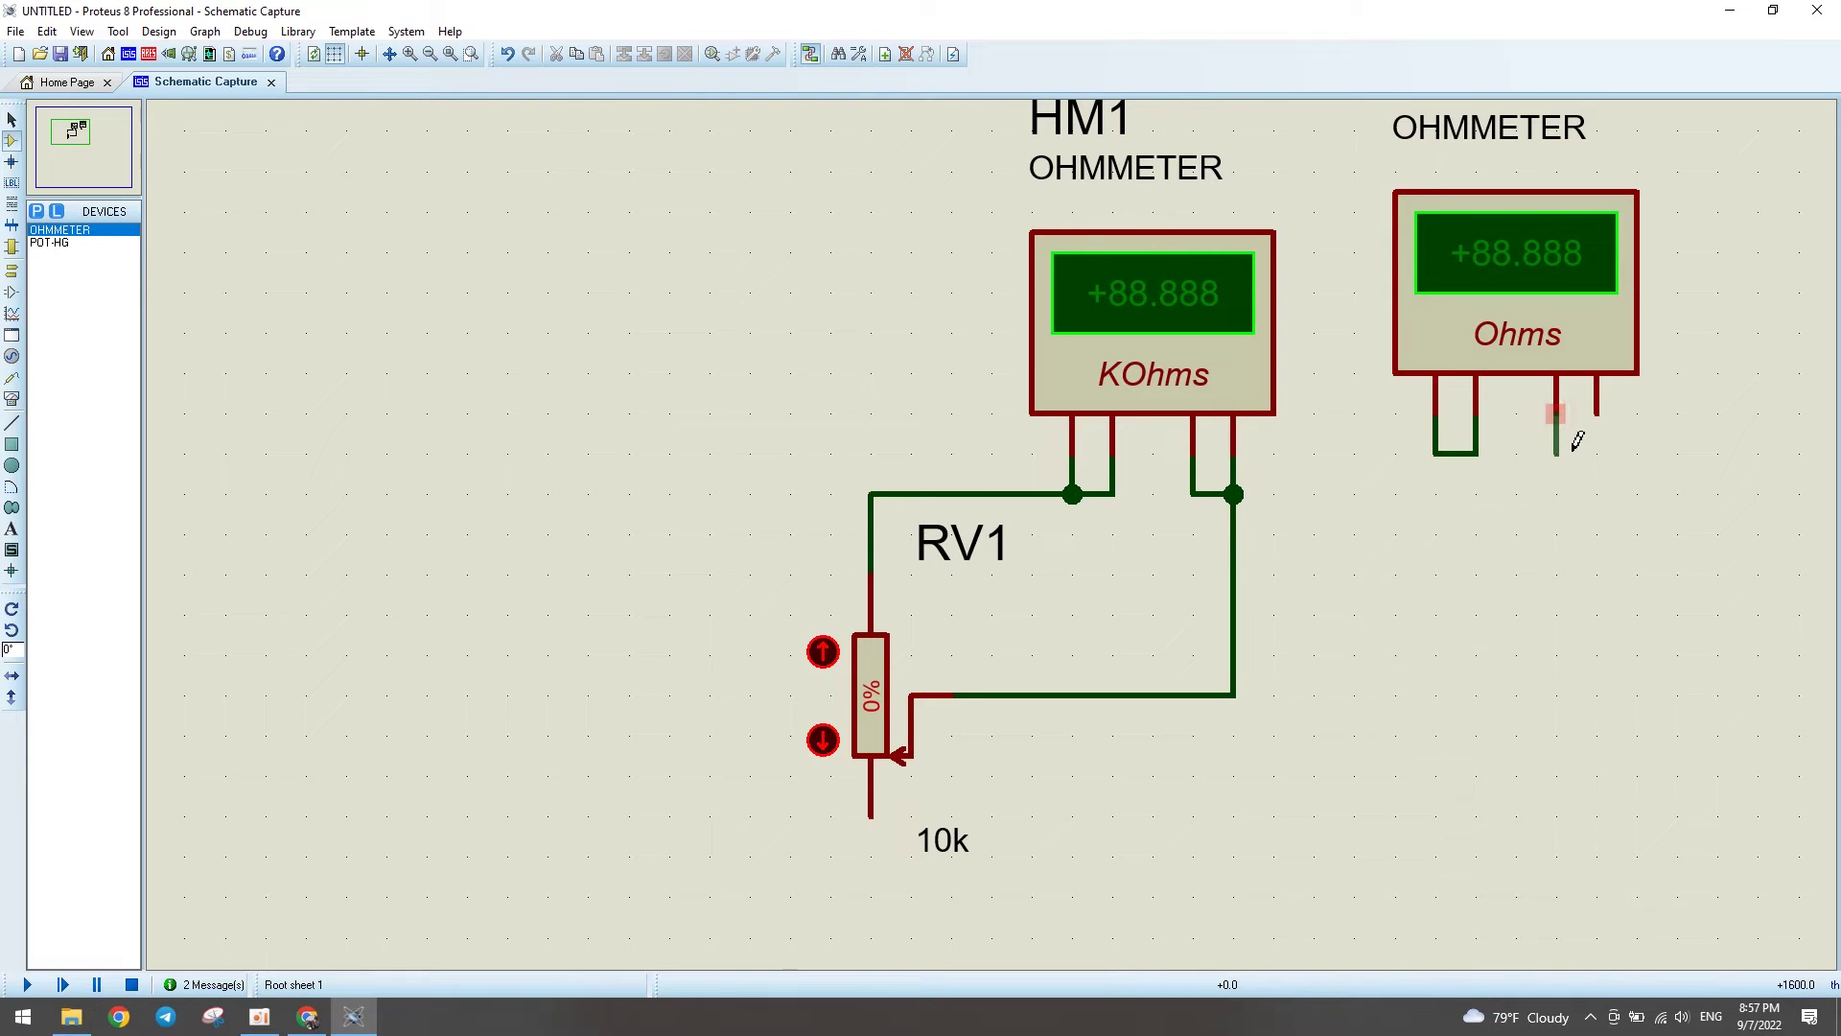
pyautogui.click(1598, 407)
# Step: Wire the second ohmmeter's left pin pair to the wiper's wire and its right pin pair to the potentiometer's bottom terminal
pyautogui.click(1436, 453)
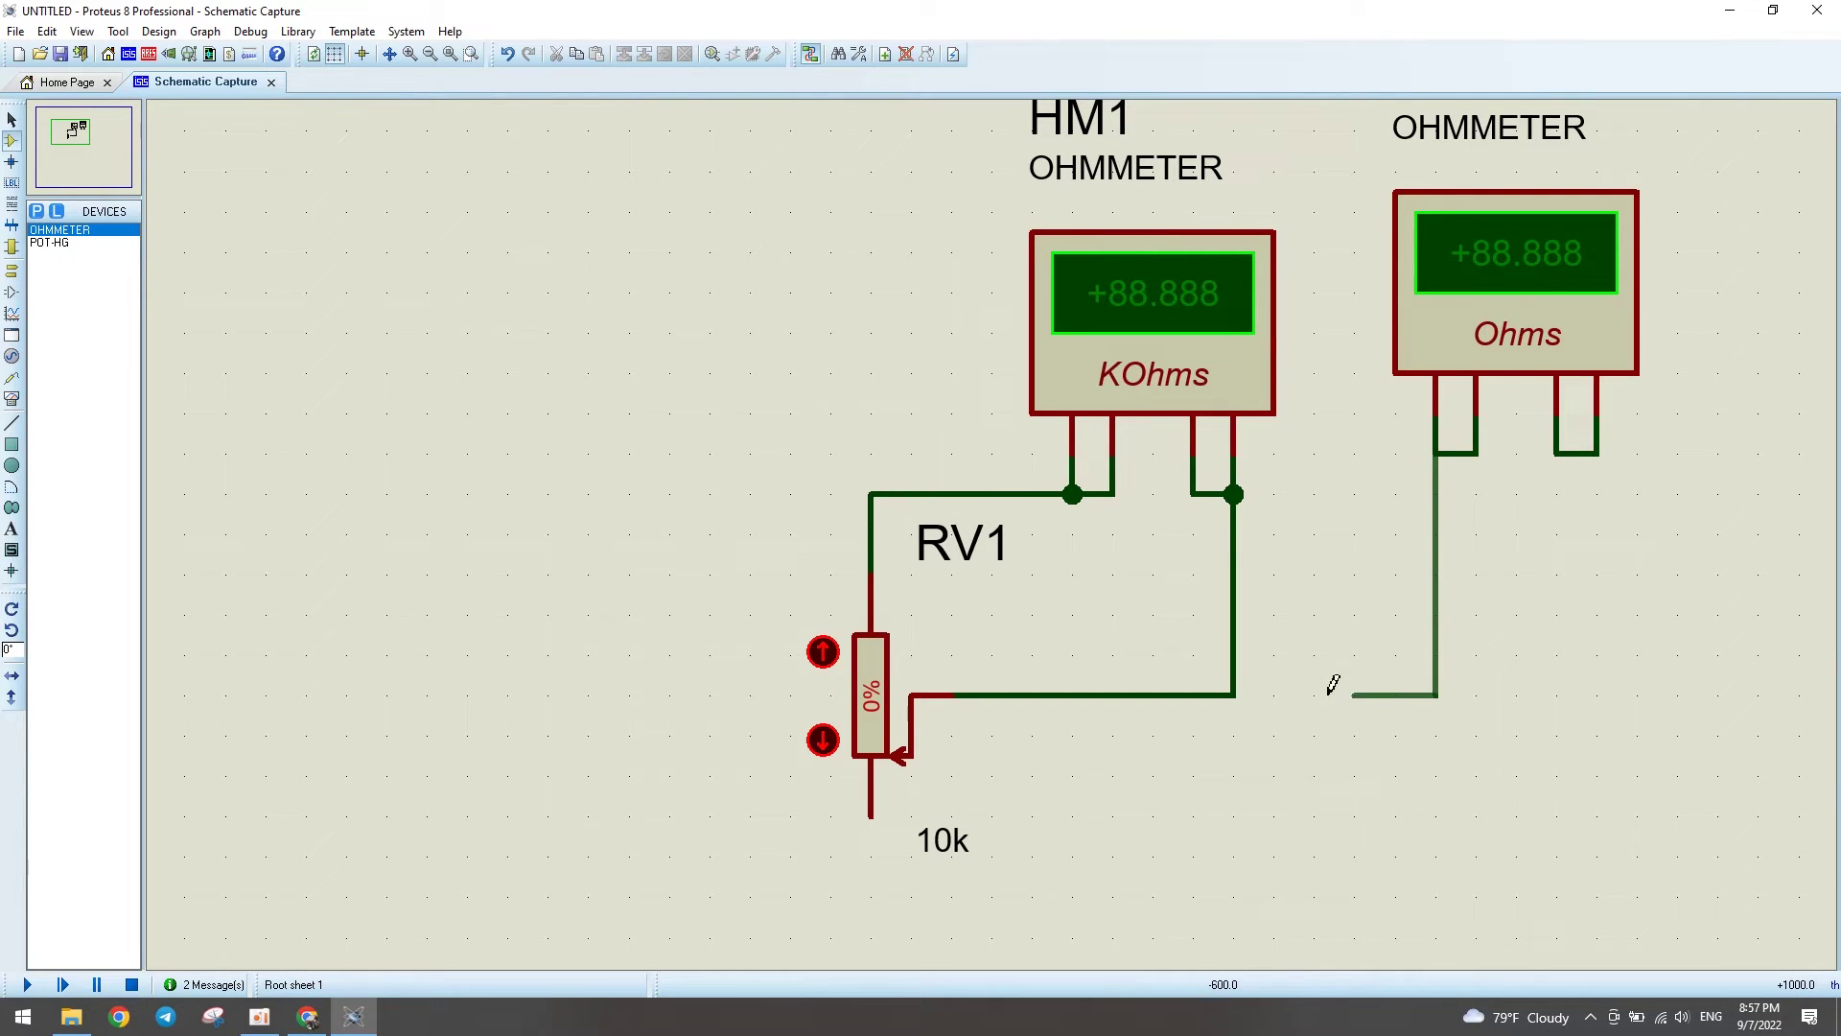
pyautogui.click(1235, 692)
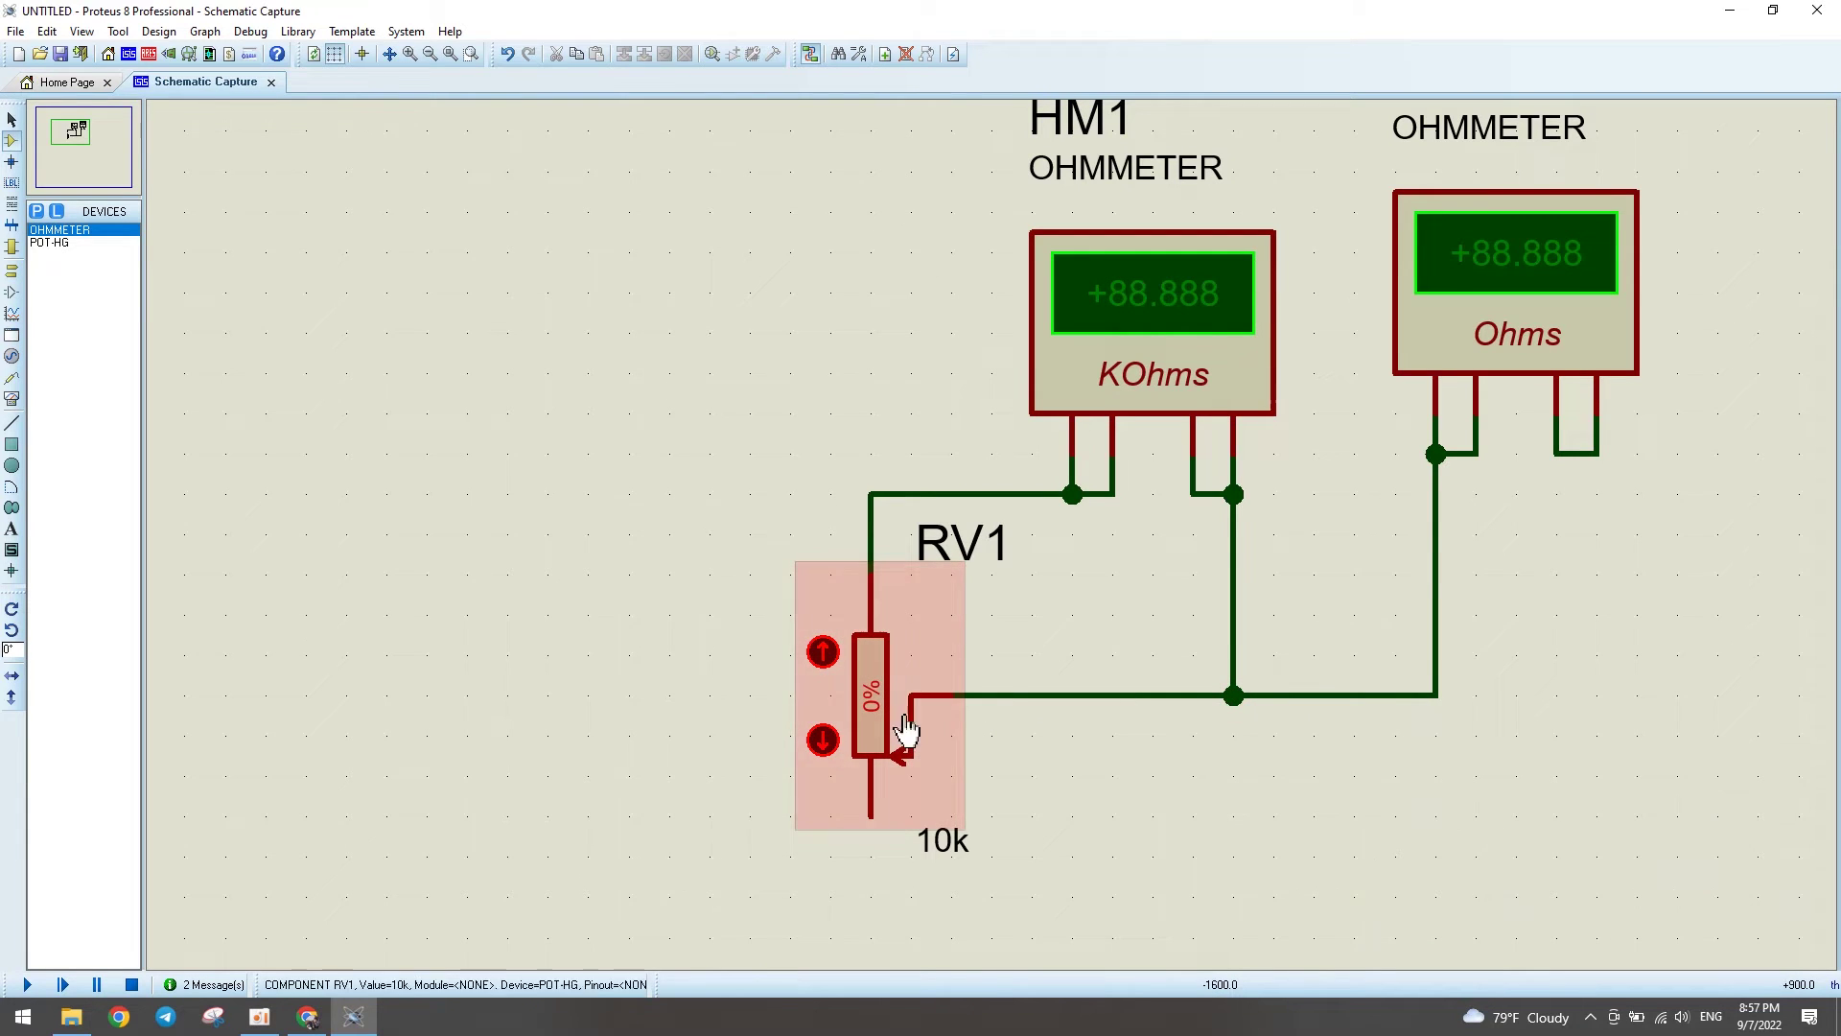
pyautogui.click(1596, 451)
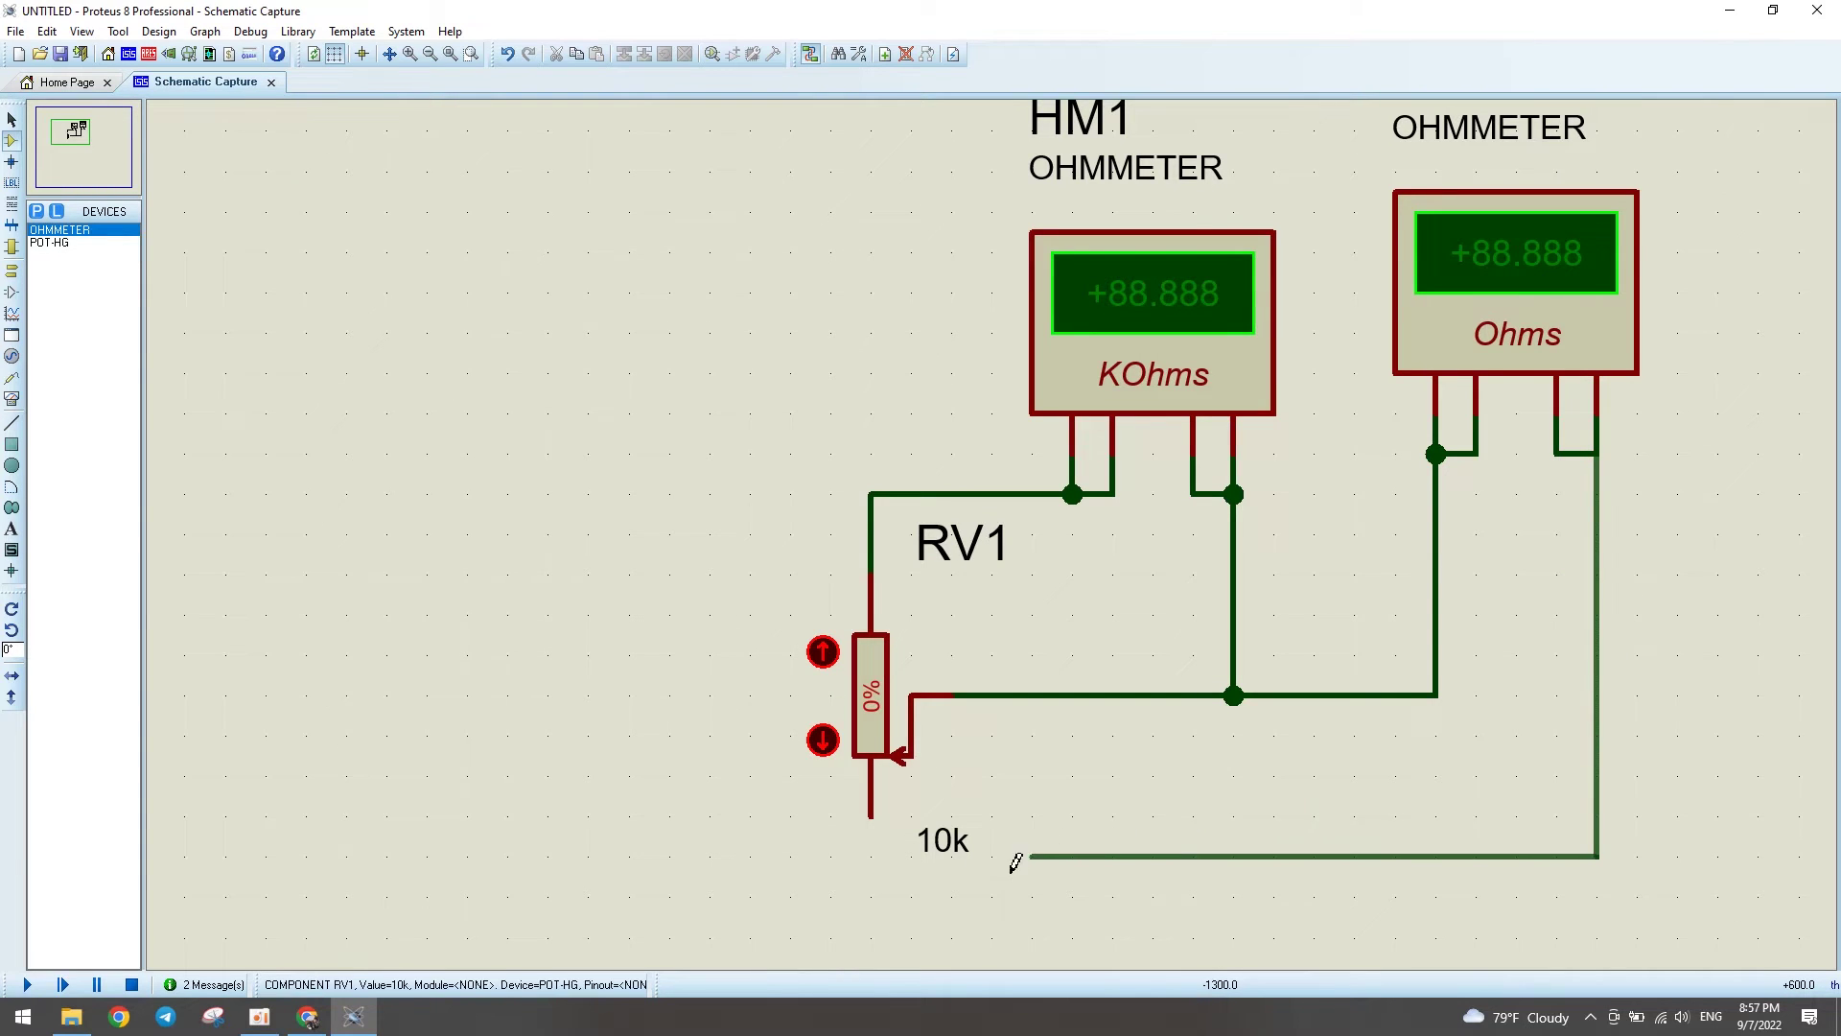
pyautogui.click(870, 818)
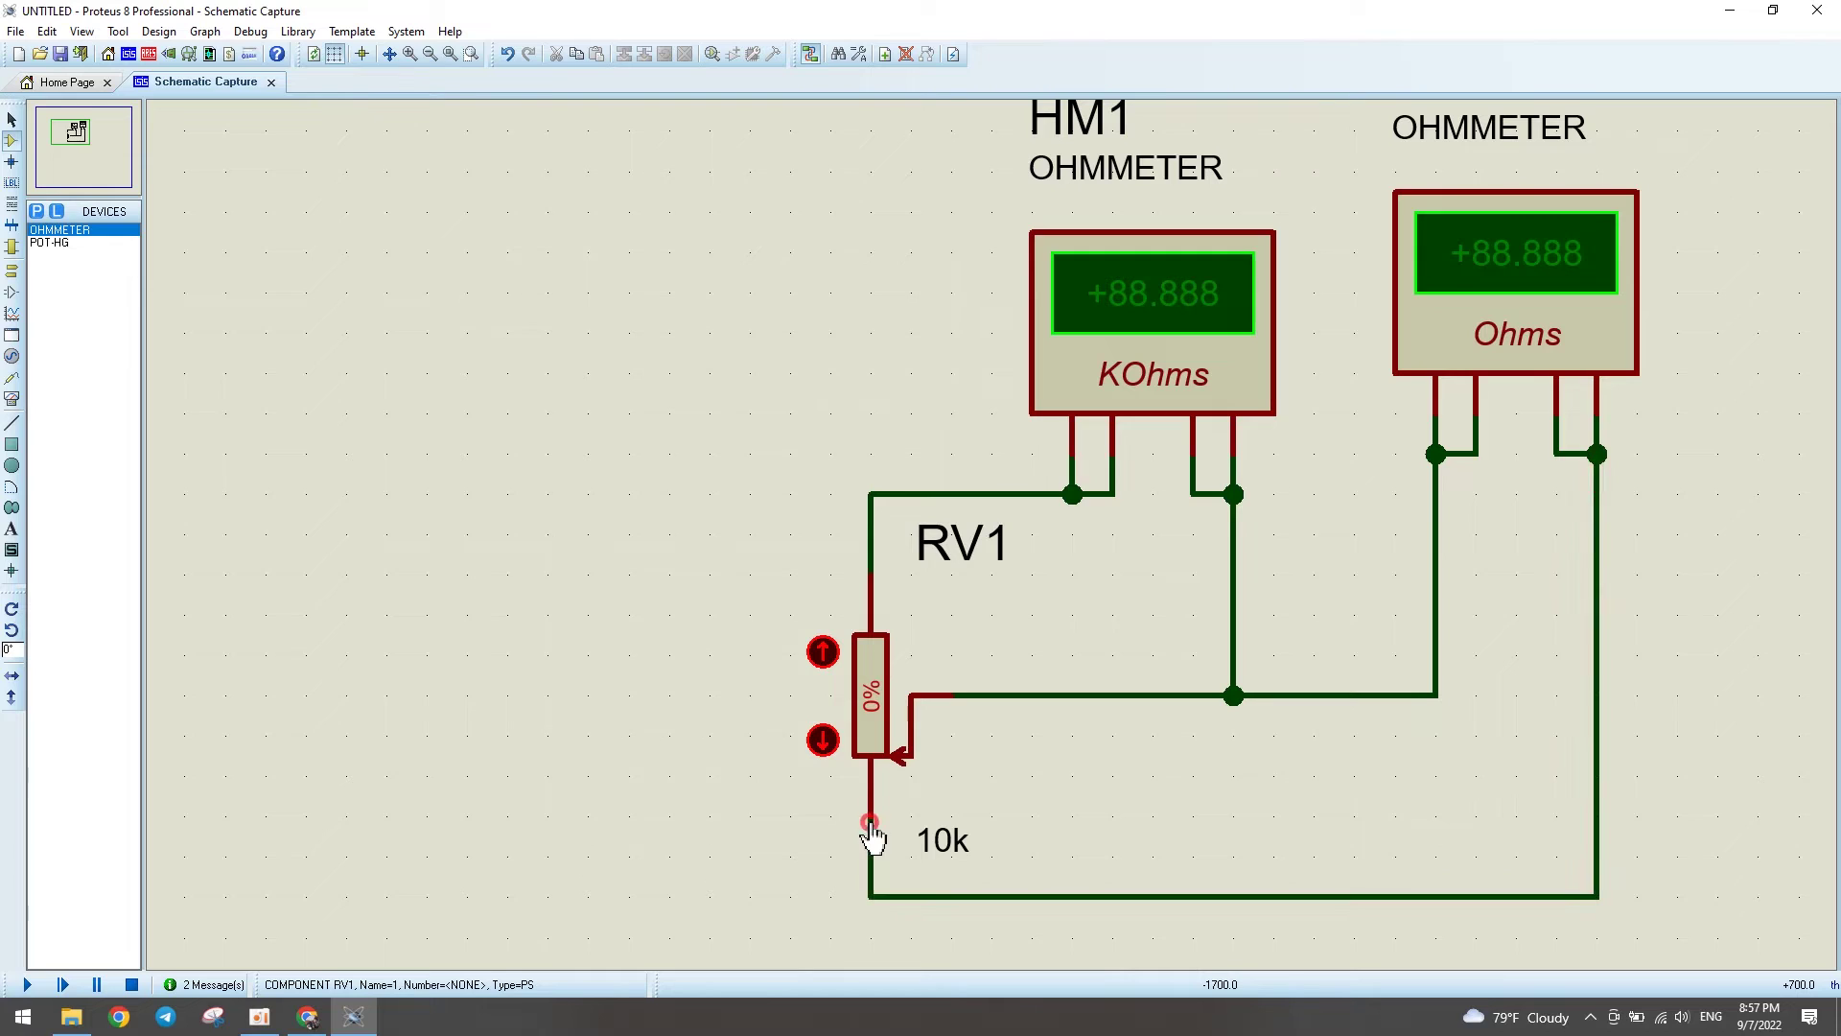
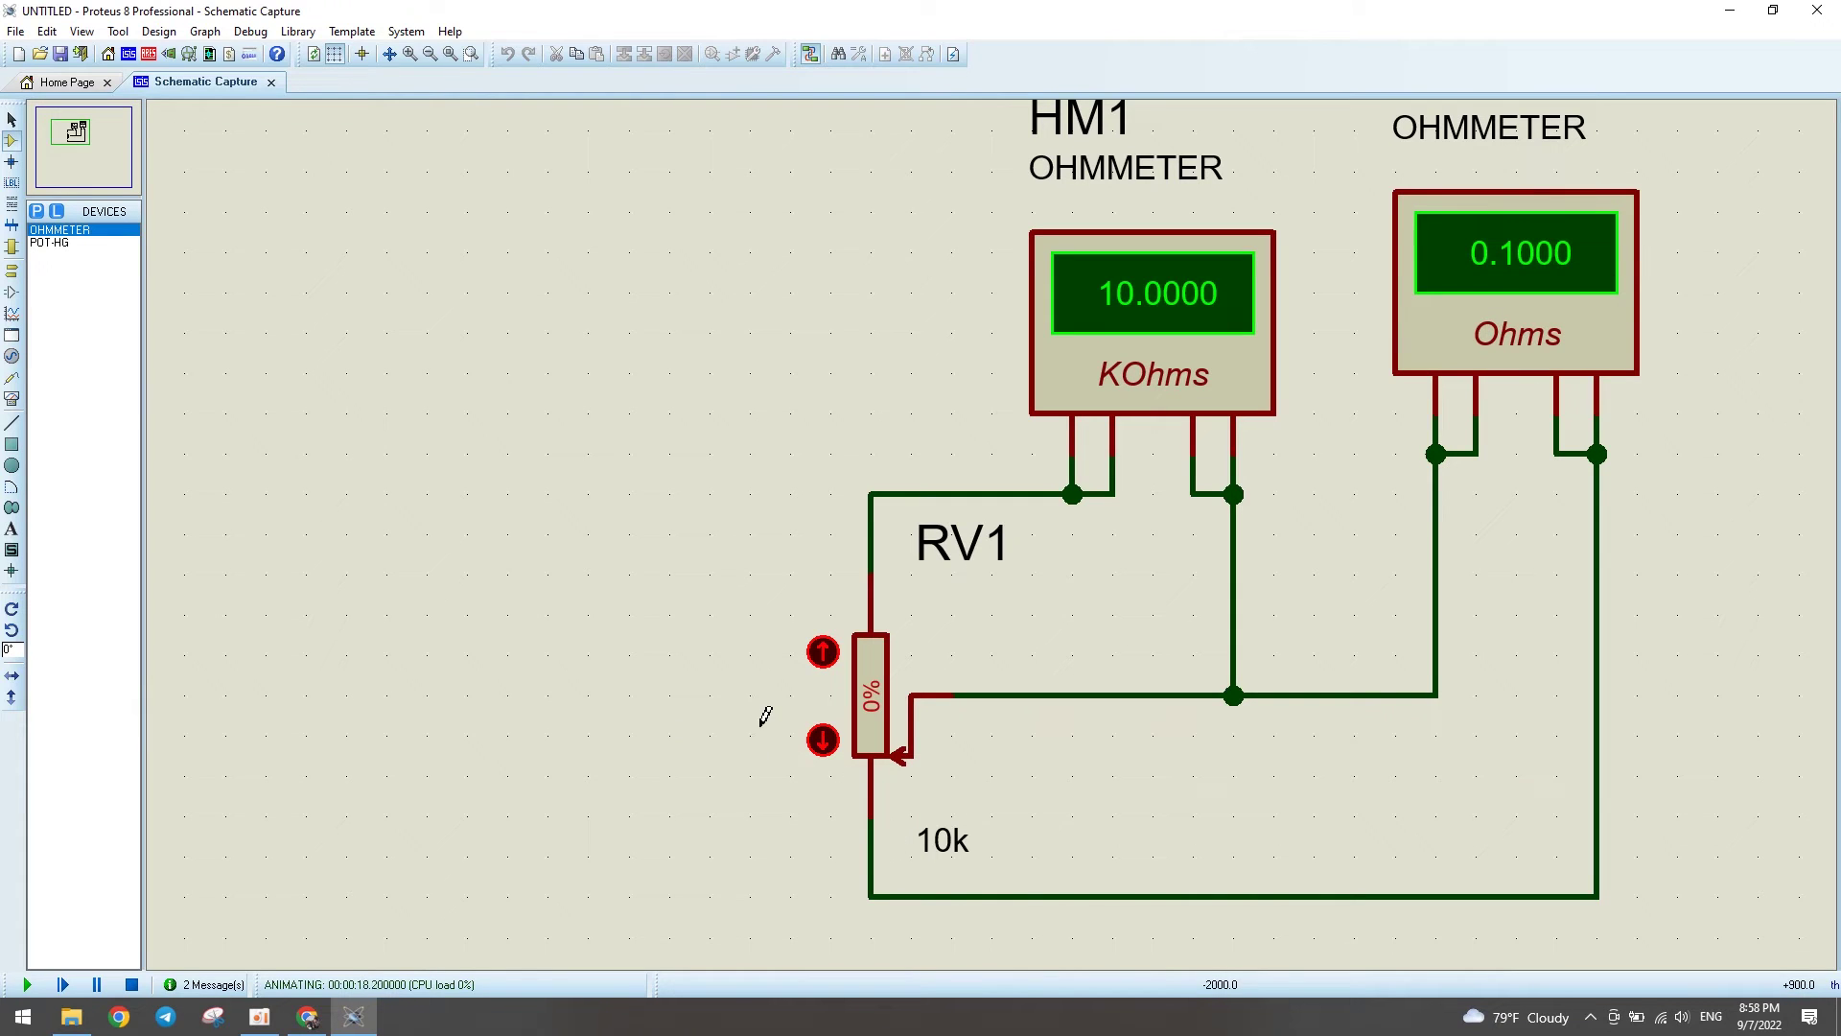
# Step: Move the potentiometer's wiper to 50% in the simulation, and stop it
pyautogui.click(884, 699)
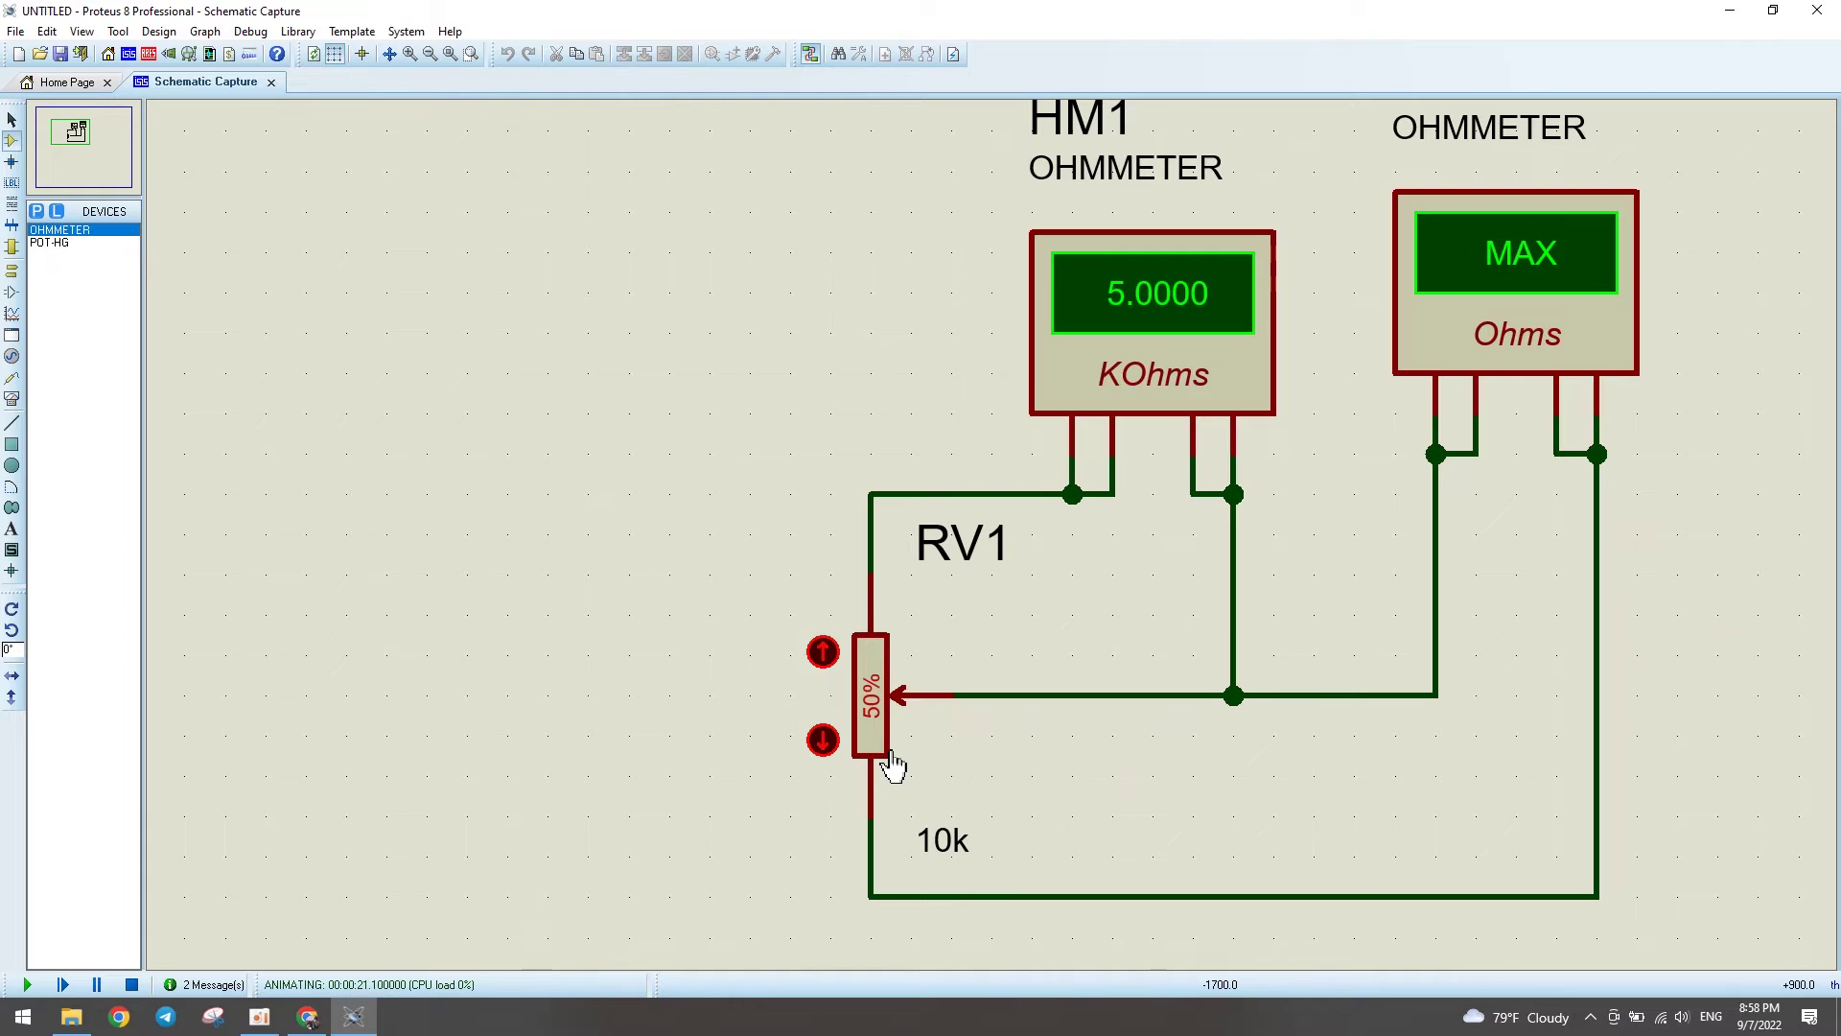
pyautogui.click(131, 984)
# Step: Set the second ohmmeter's range to Kohm and run the simulation
pyautogui.doubleClick(1530, 293)
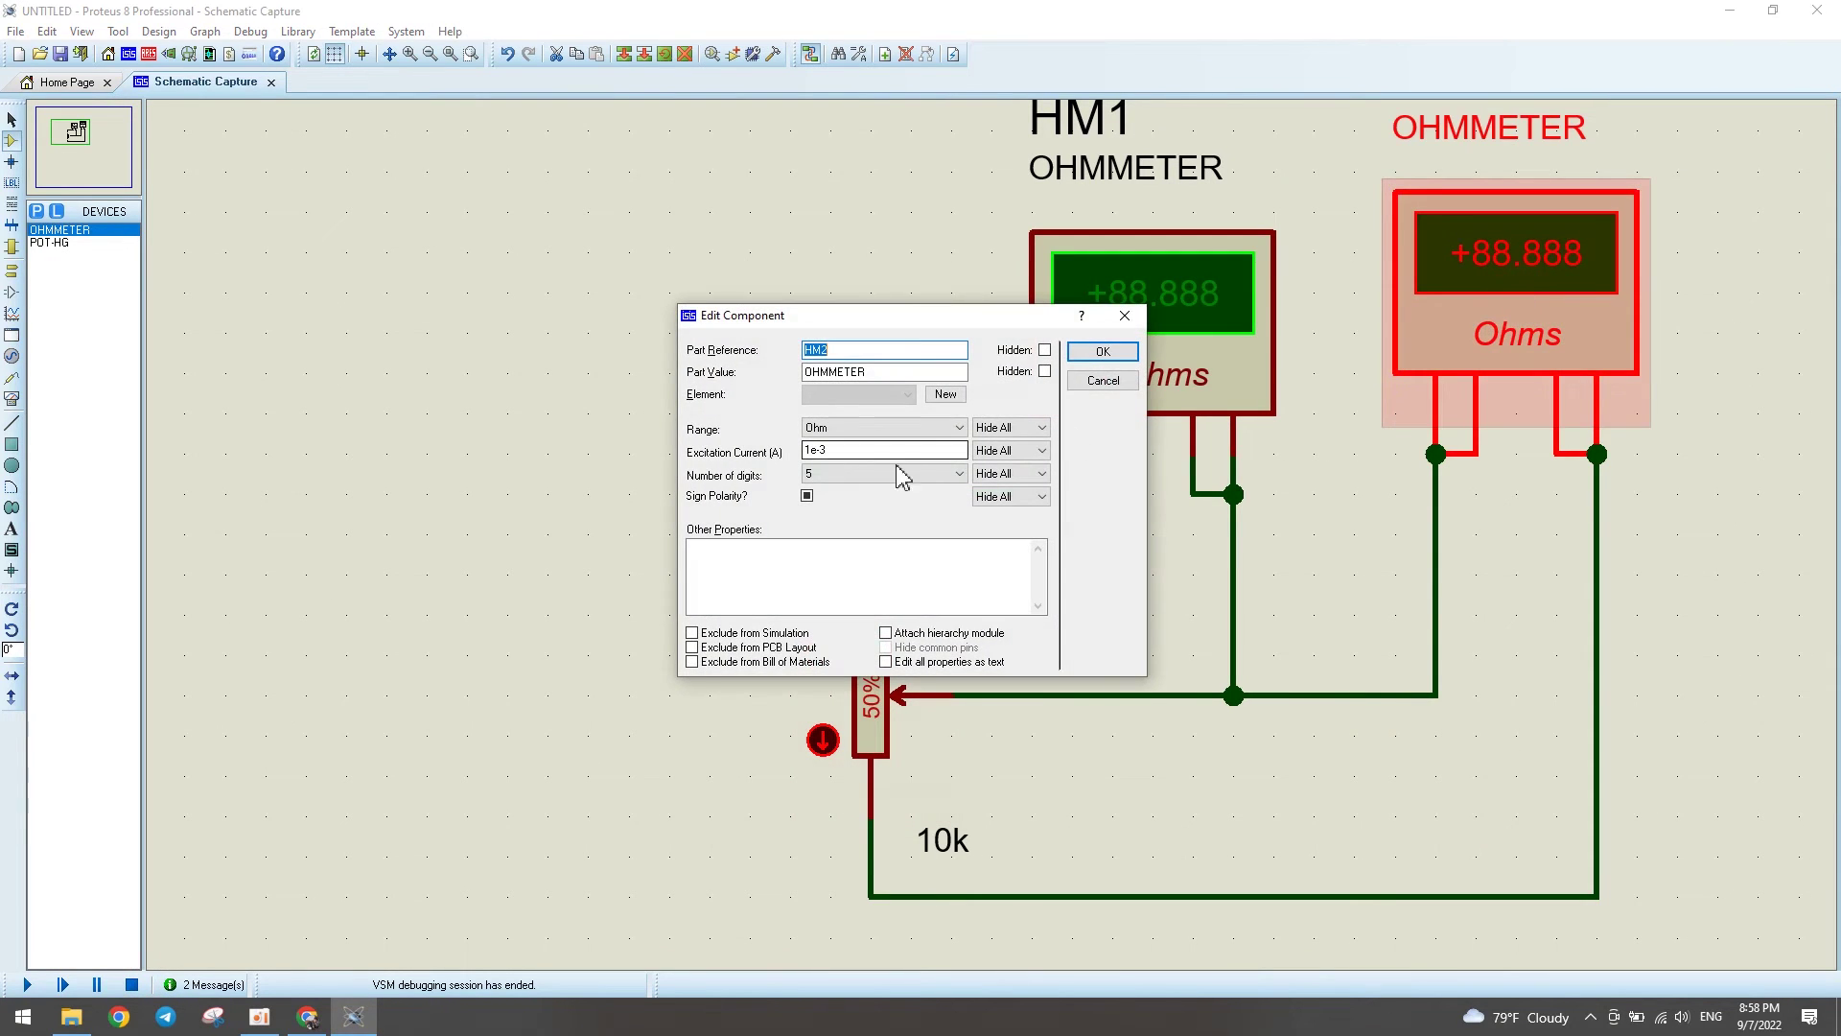
pyautogui.click(885, 428)
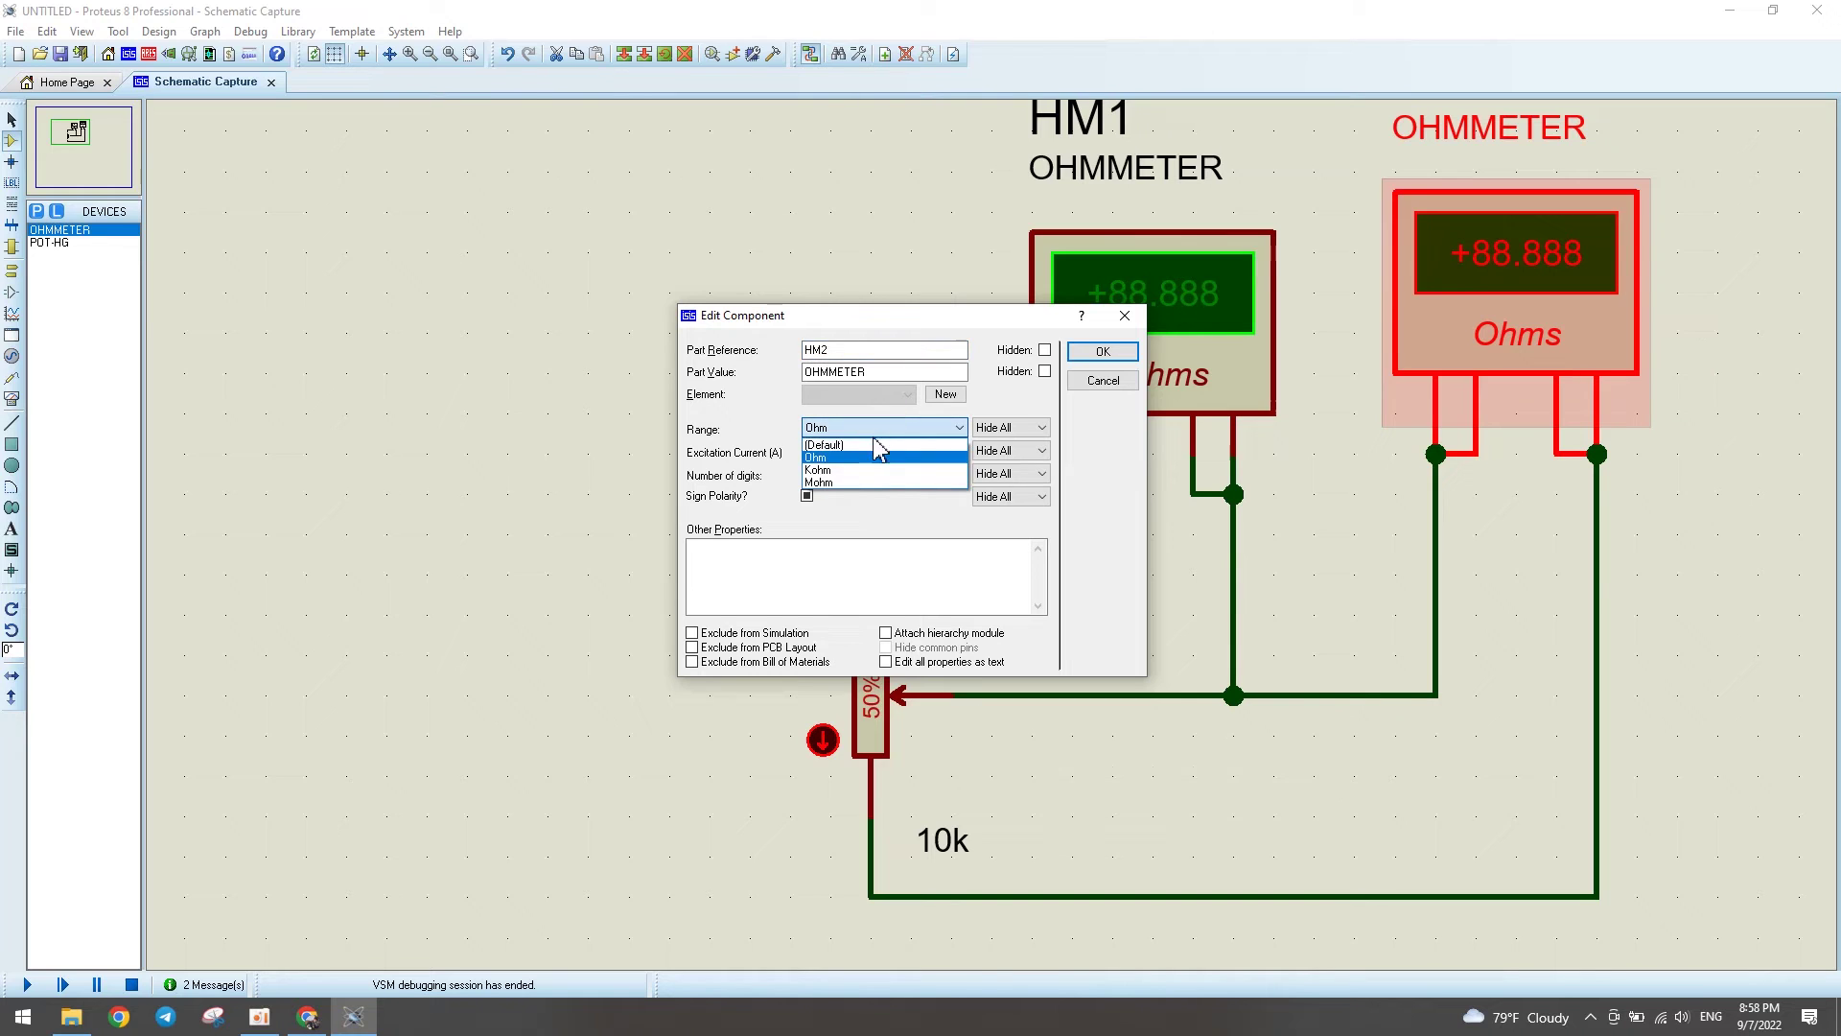
pyautogui.click(871, 470)
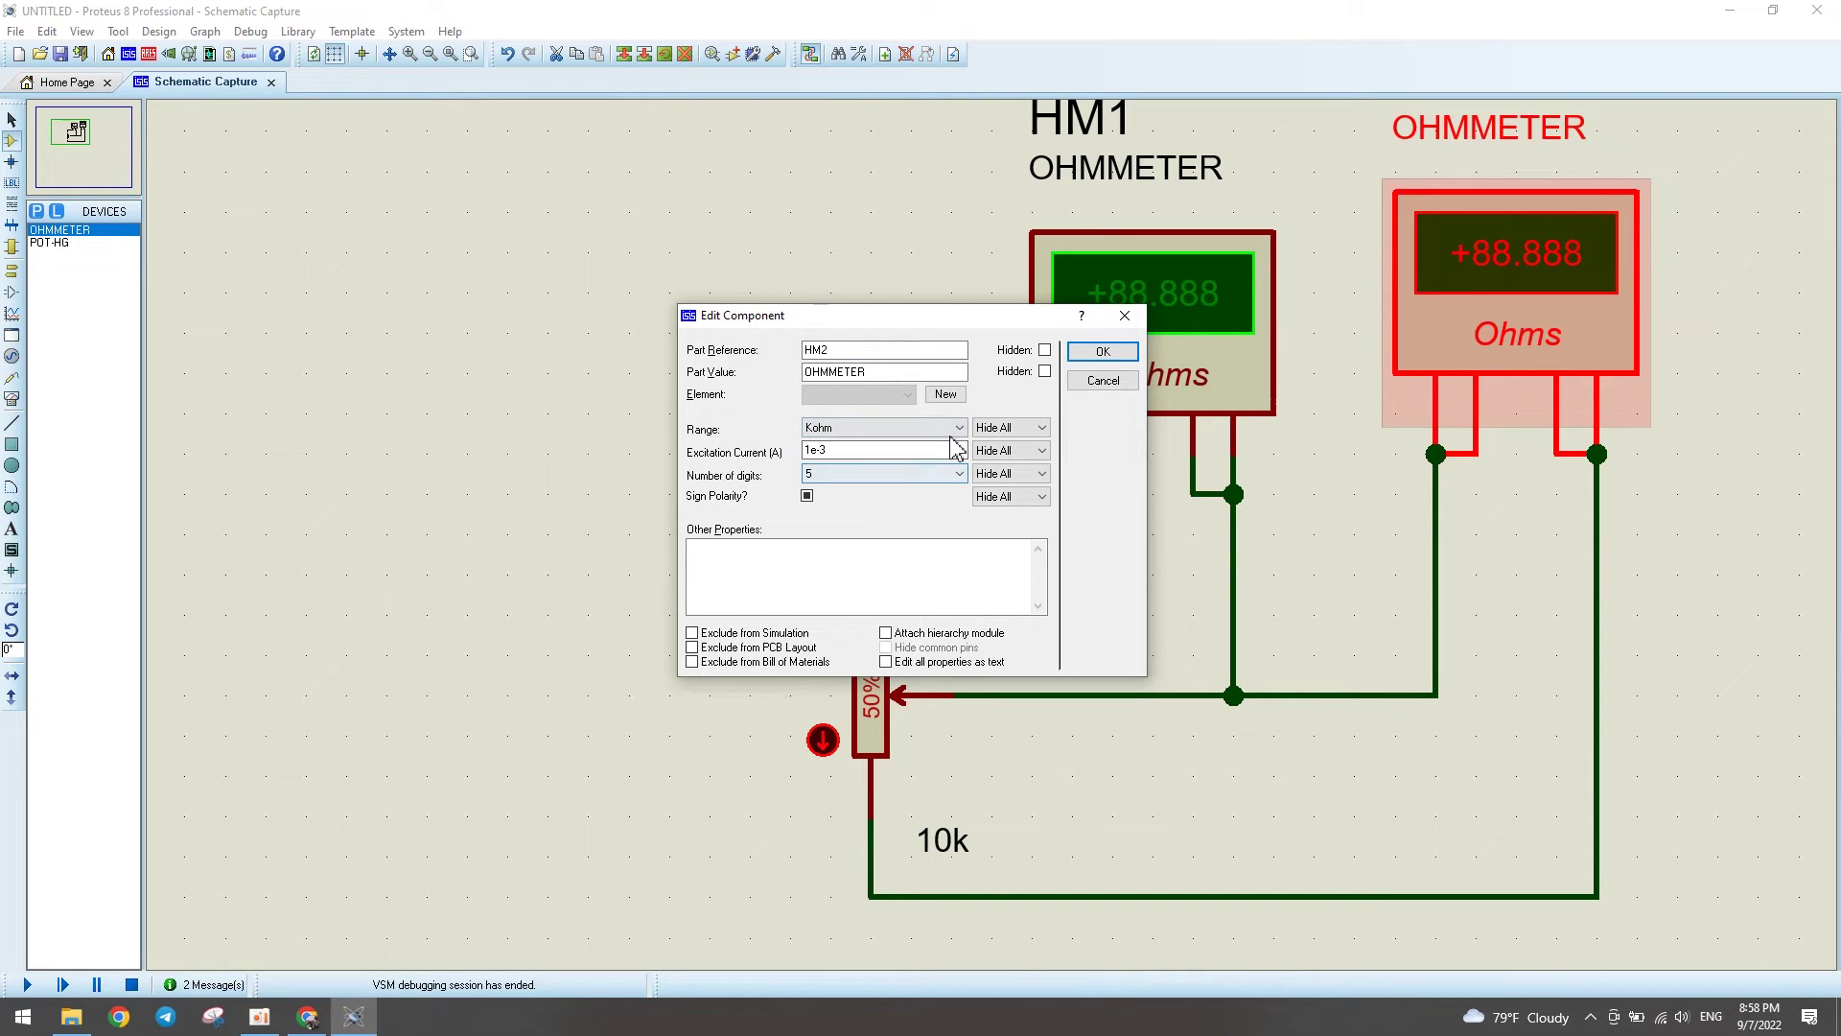
pyautogui.click(1089, 351)
pyautogui.click(27, 984)
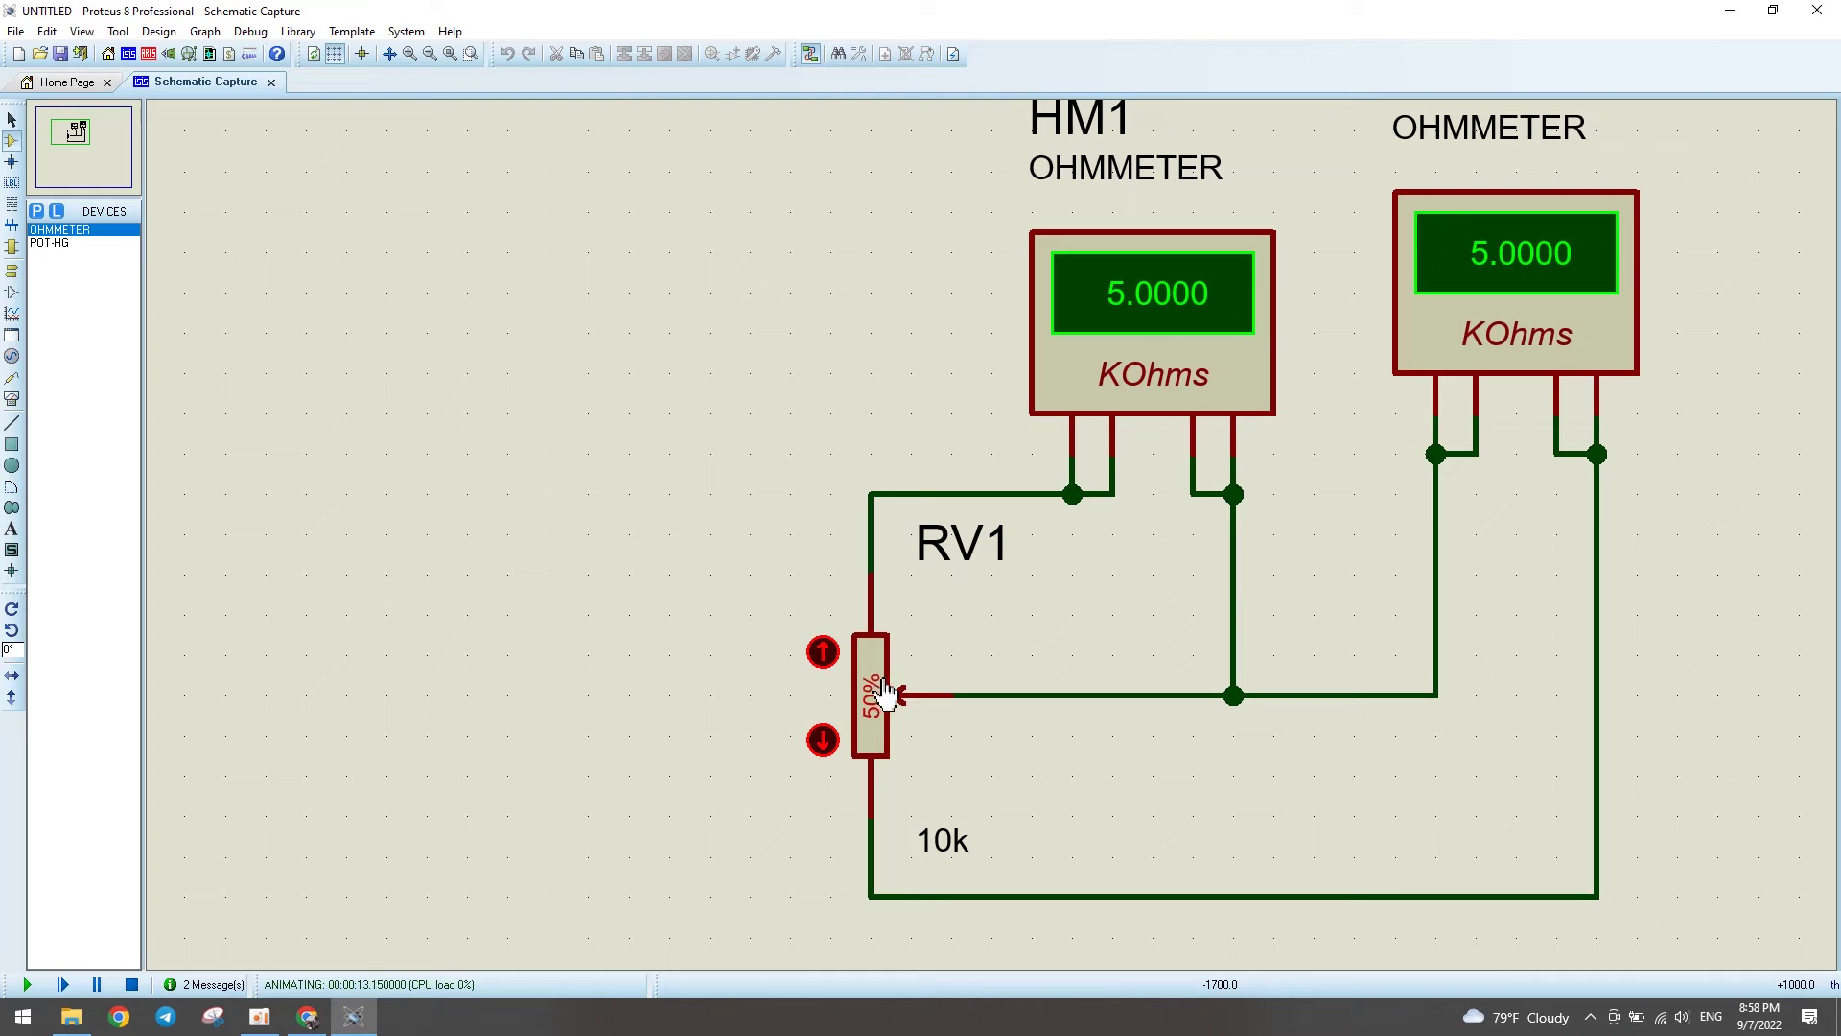
# Step: Move the potentiometer's wiper to 64%, 88% and 27% to compare both ohmmeters, and stop the simulation
pyautogui.moveTo(880, 708); pyautogui.dragTo(872, 696)
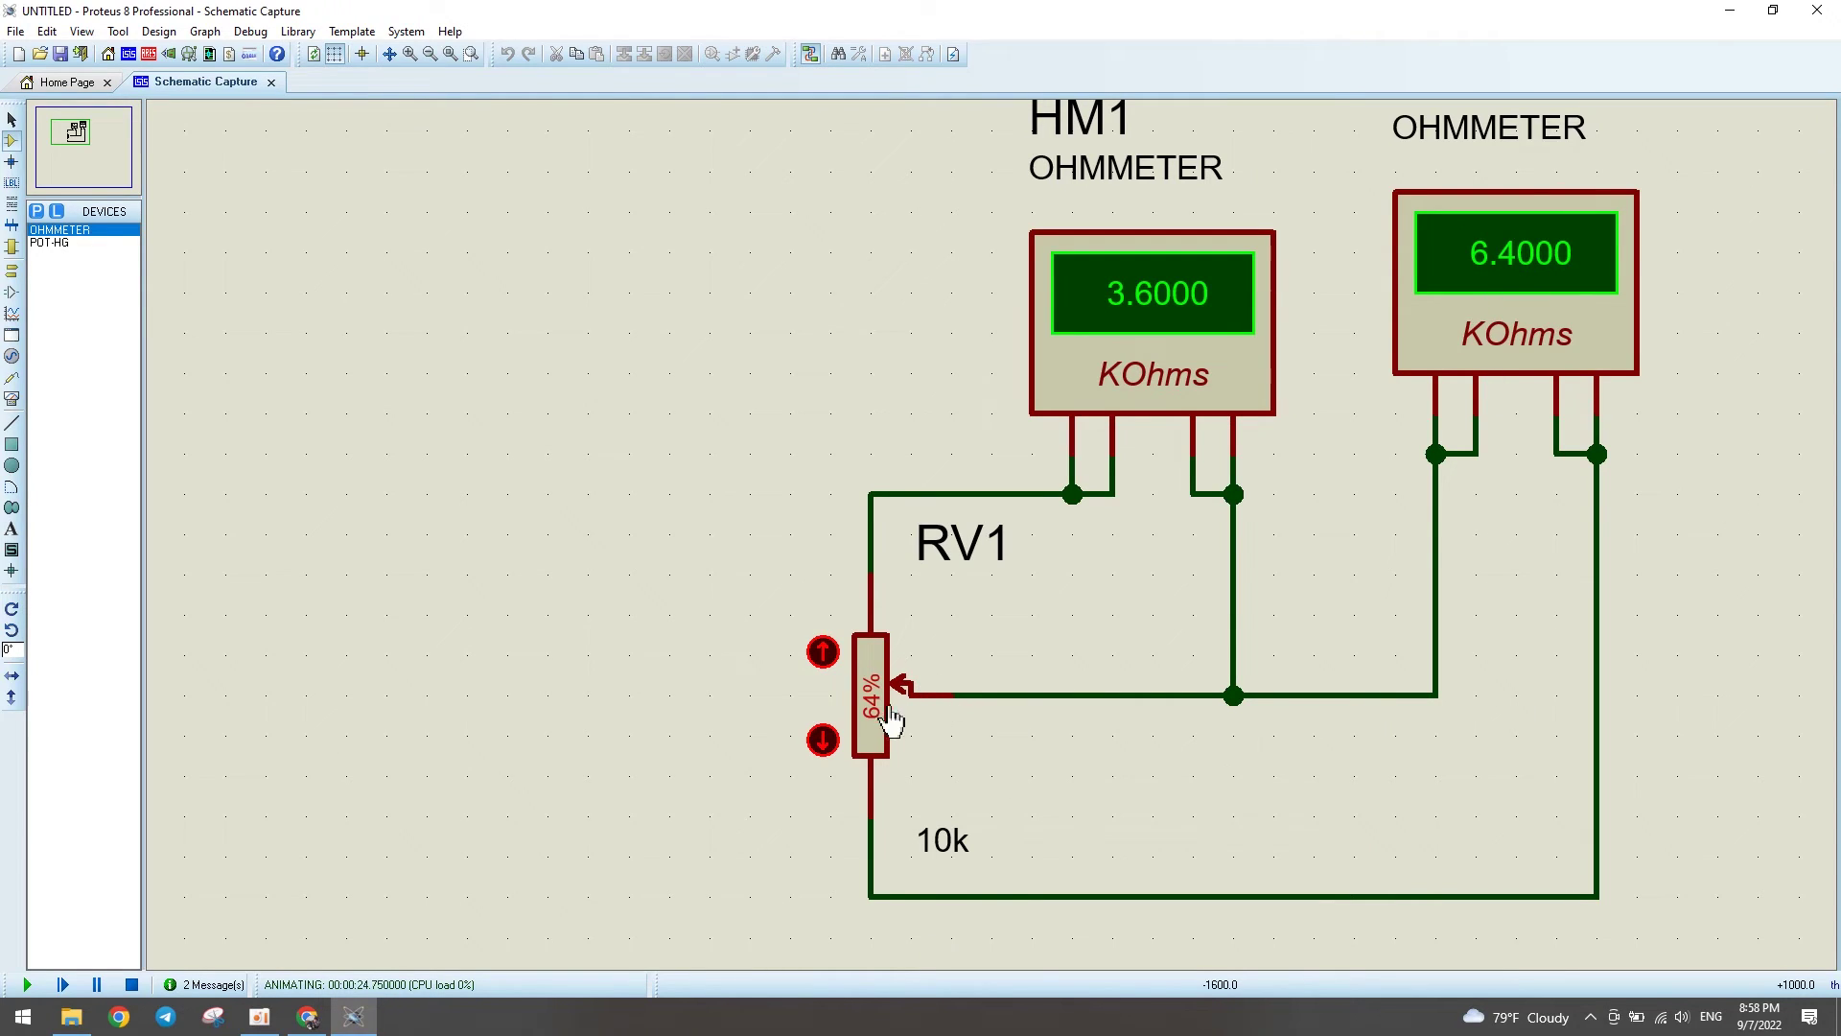
pyautogui.moveTo(888, 707); pyautogui.dragTo(887, 652)
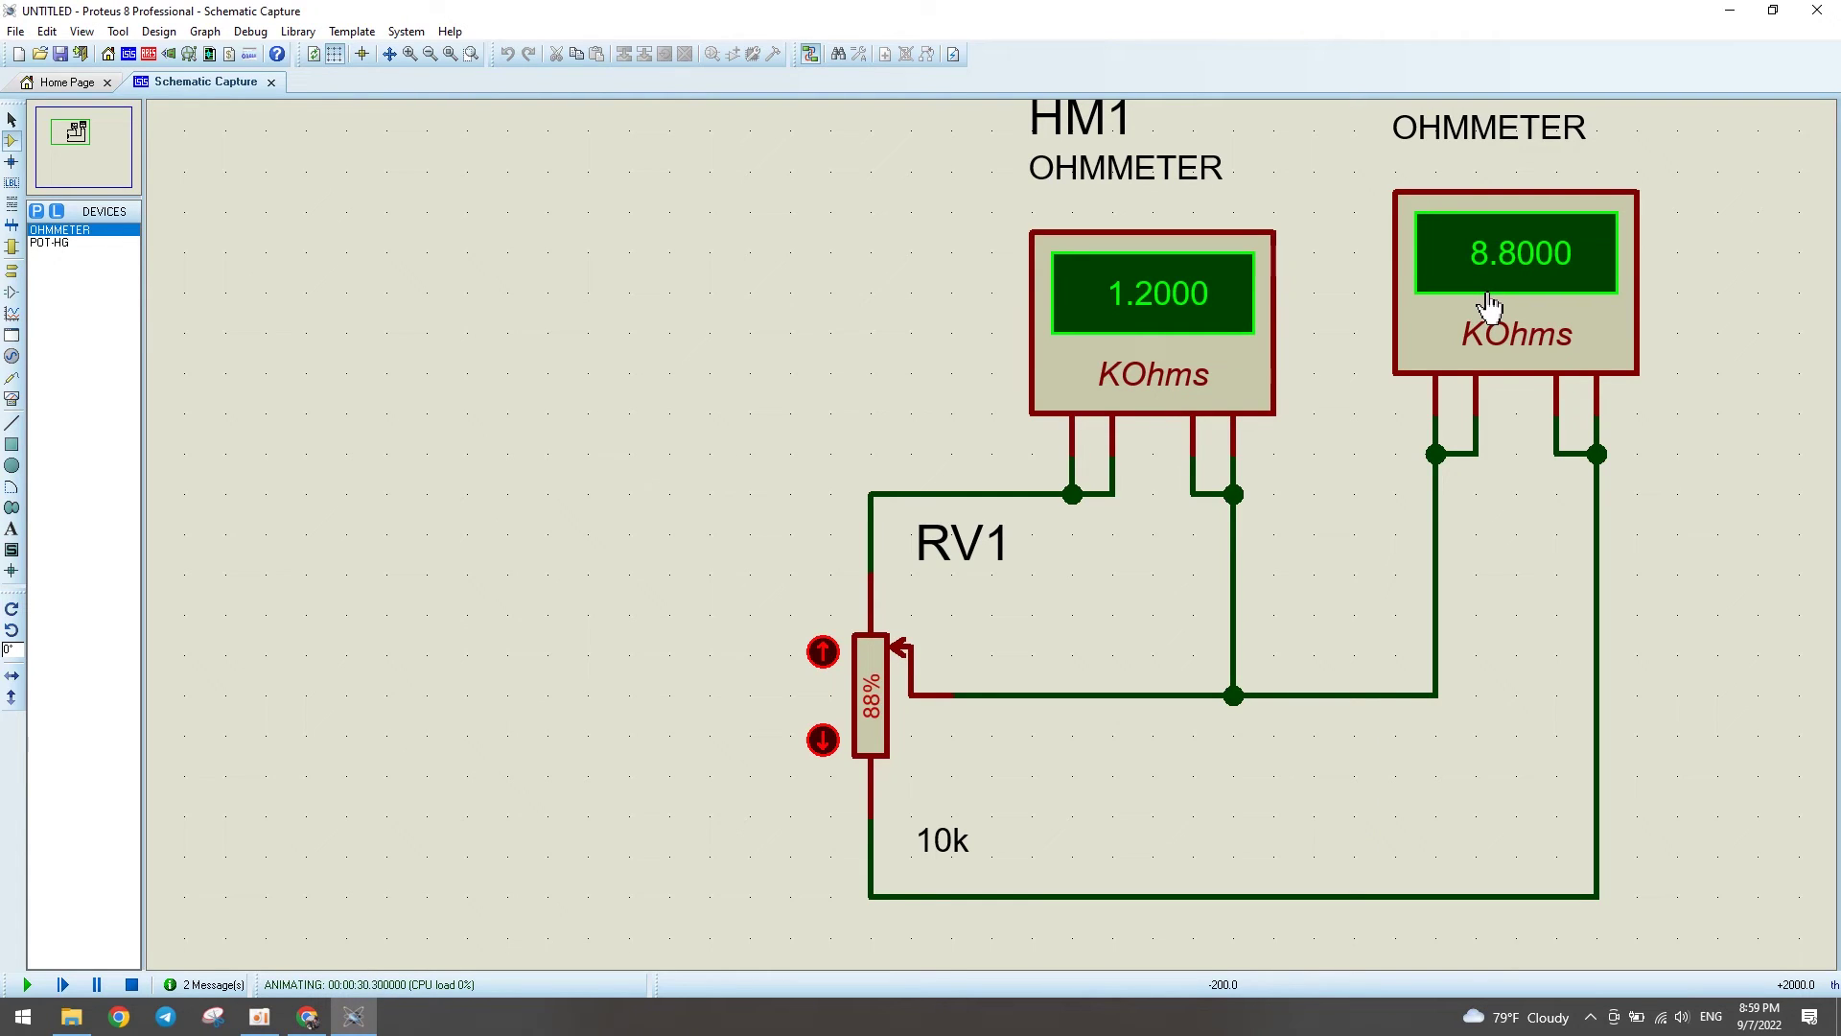
pyautogui.click(873, 660)
pyautogui.moveTo(875, 675); pyautogui.dragTo(878, 727)
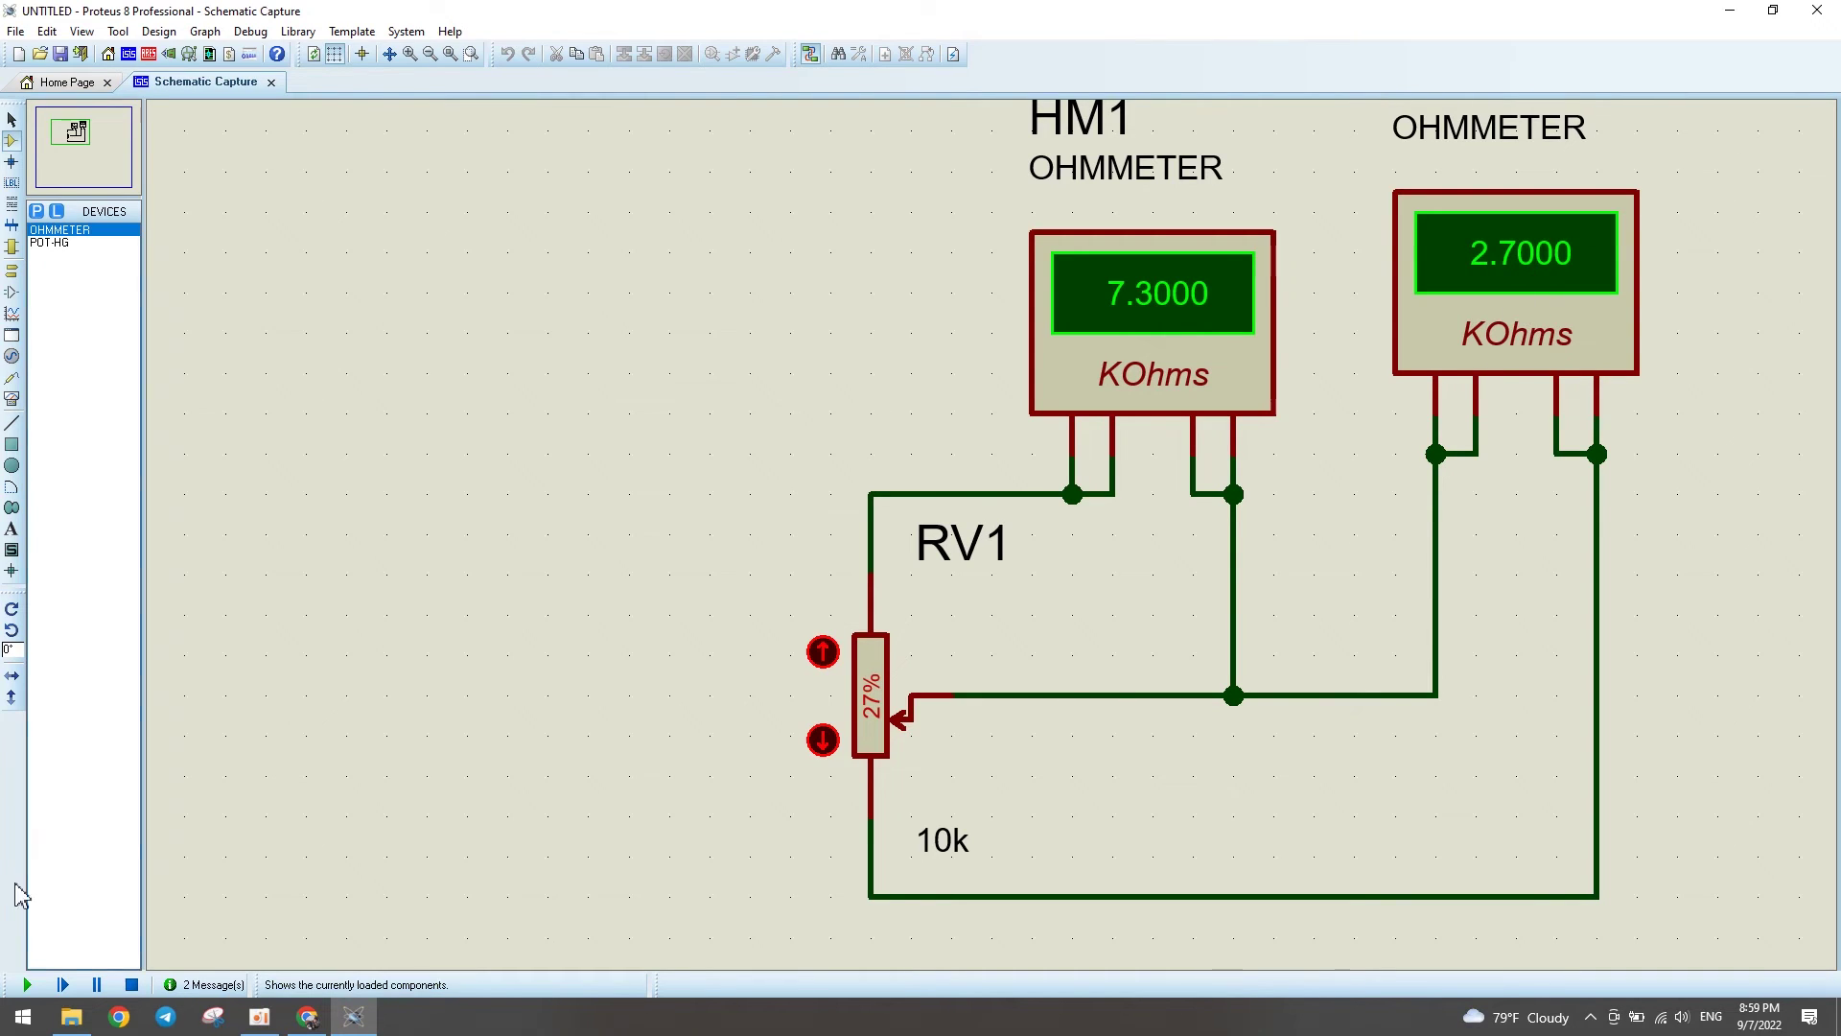
pyautogui.click(132, 985)
# Step: Set the potentiometer's value to 100k and run the simulation
pyautogui.doubleClick(954, 877)
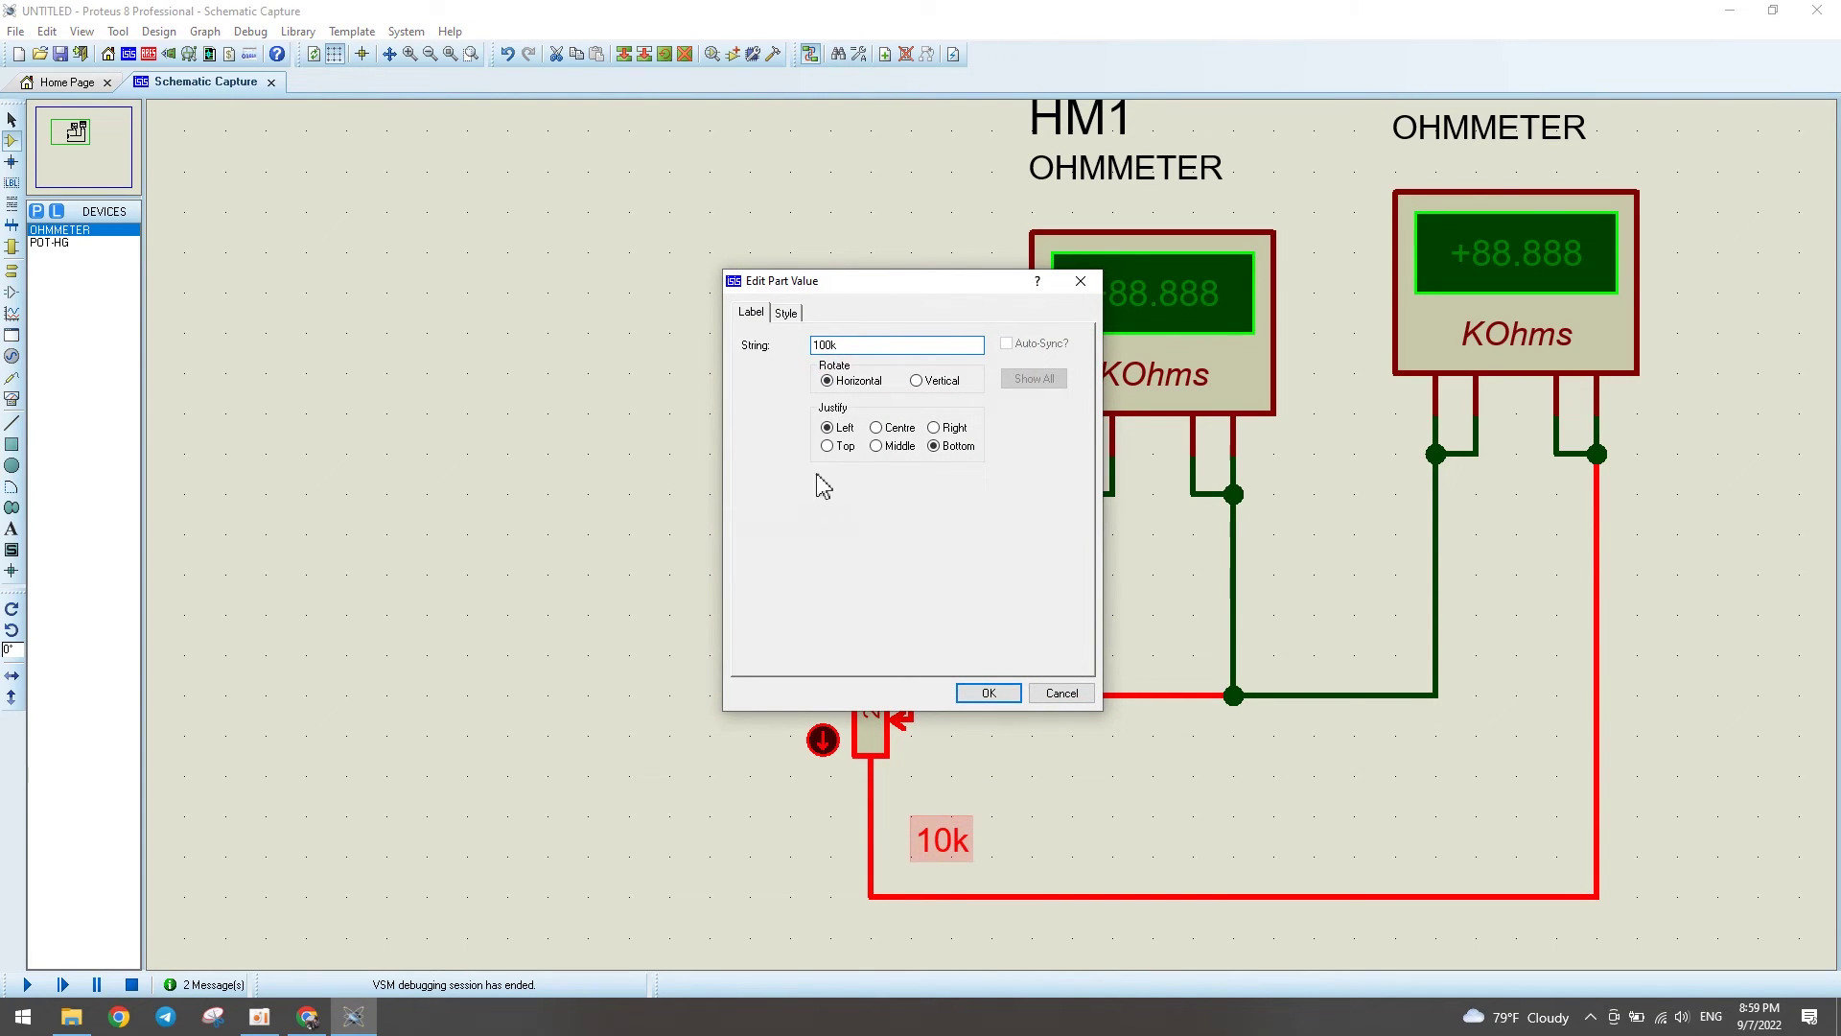
pyautogui.click(988, 695)
pyautogui.click(31, 985)
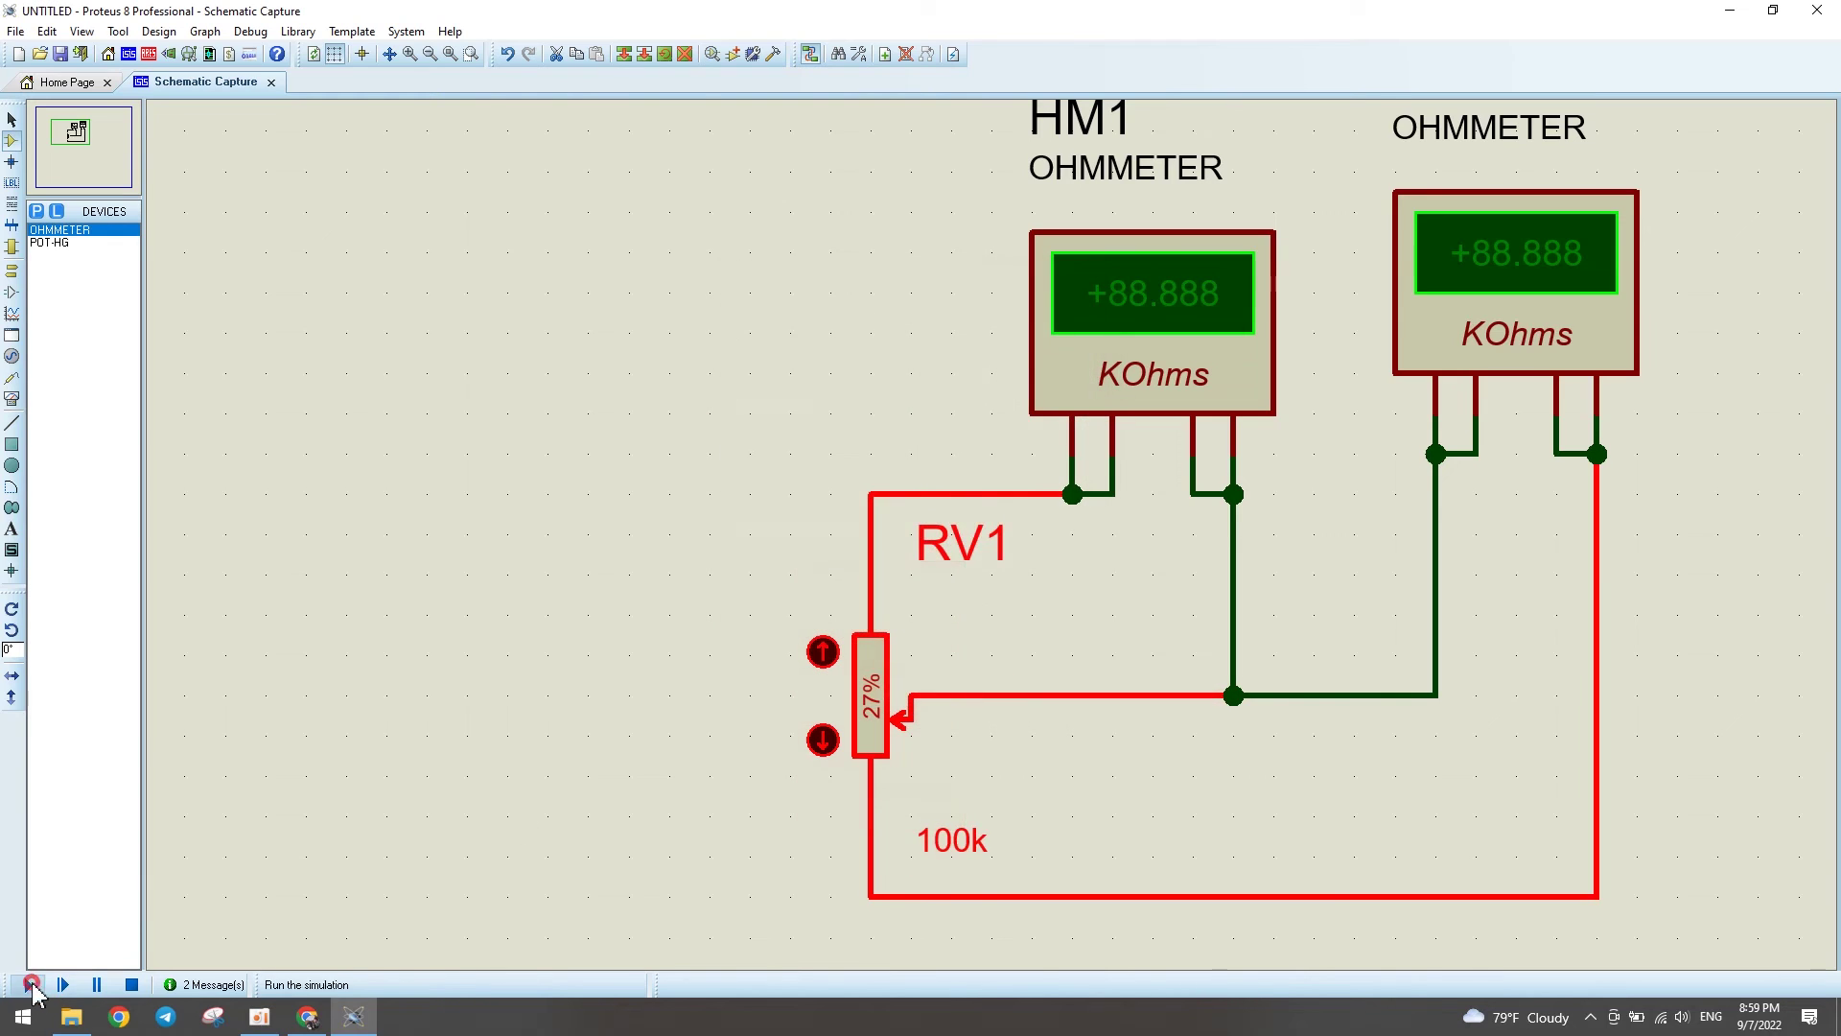
# Step: Move the wiper of the 100k potentiometer to 50%
pyautogui.click(872, 719)
pyautogui.moveTo(872, 720); pyautogui.dragTo(881, 711)
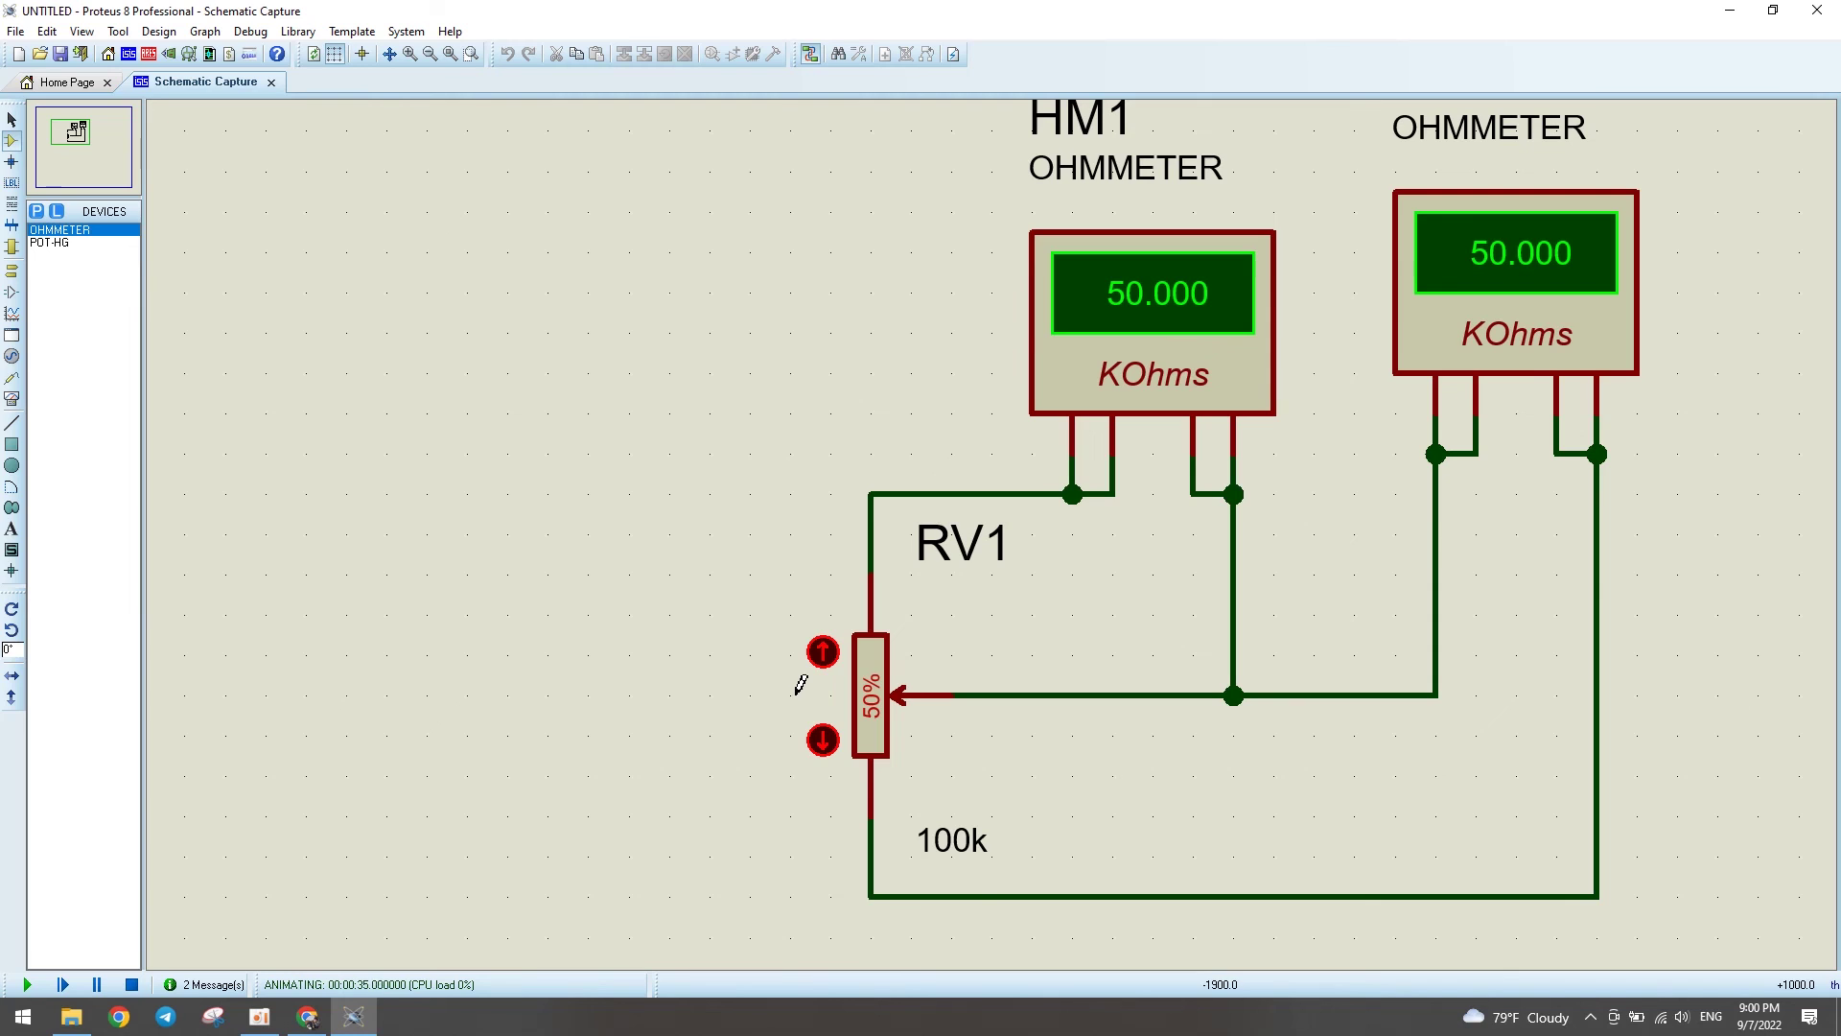
# Step: View the potentiometer pinout image in Chrome, and return to Proteus to move the wiper to 27%
pyautogui.click(307, 1017)
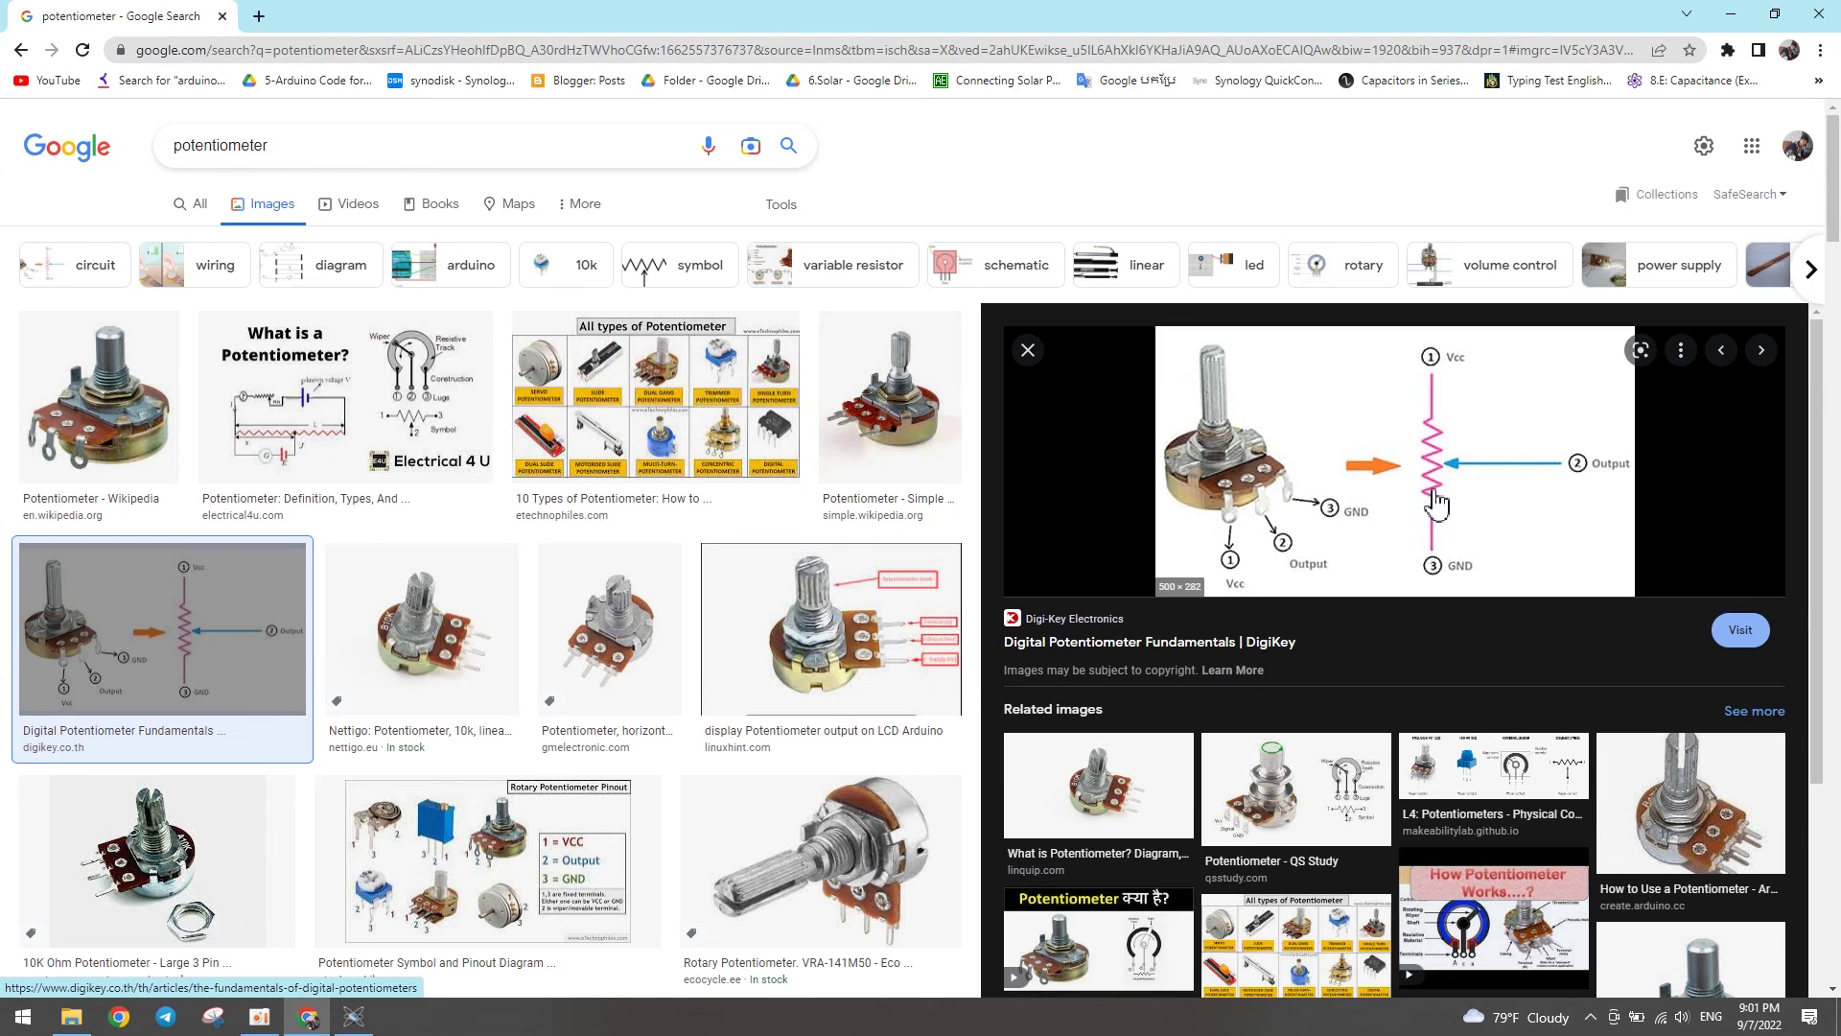
pyautogui.click(341, 1021)
pyautogui.moveTo(870, 722); pyautogui.dragTo(870, 724)
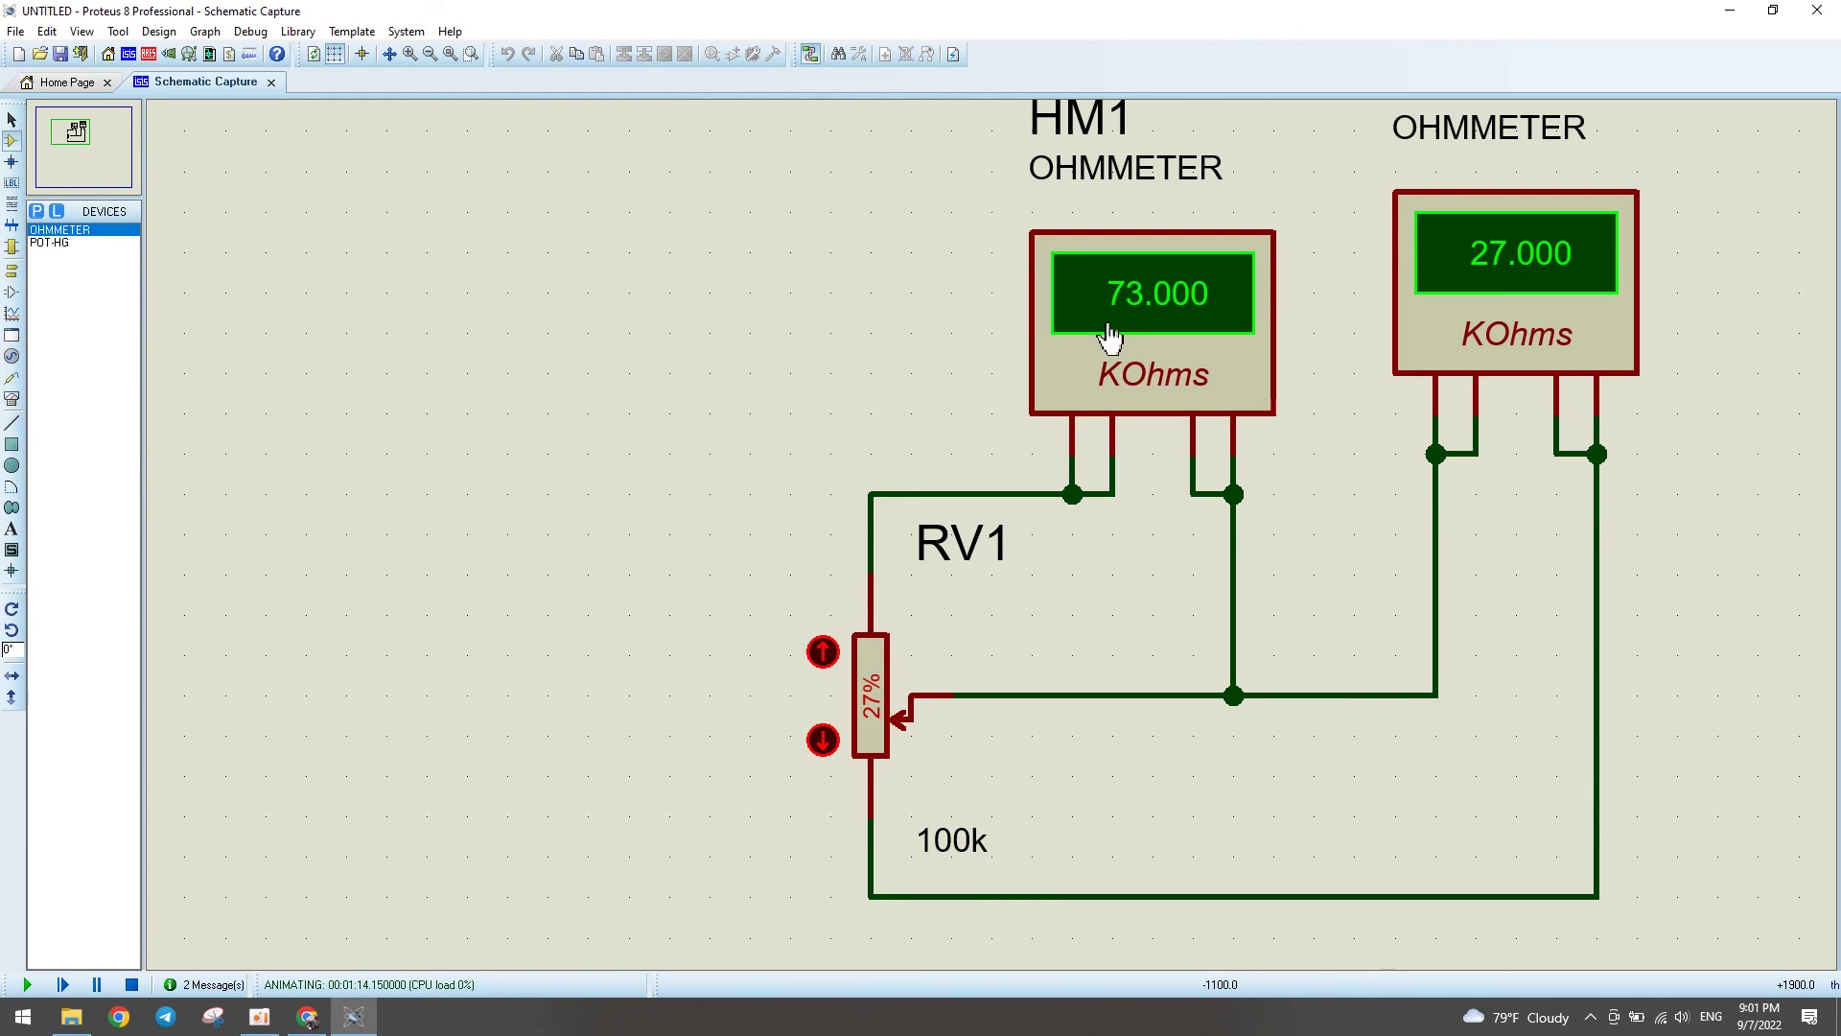